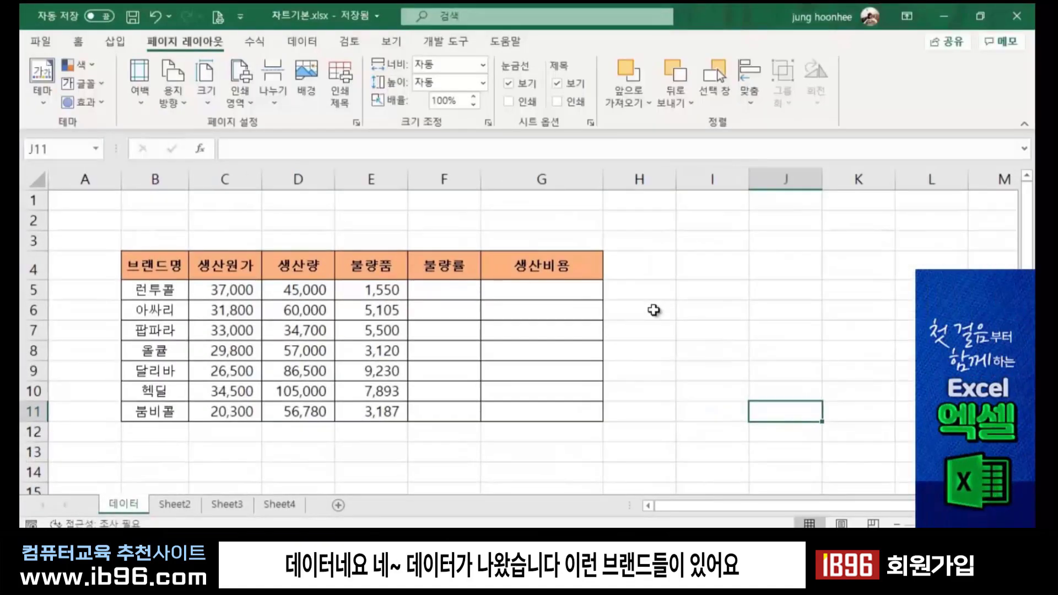
left_click(683, 305)
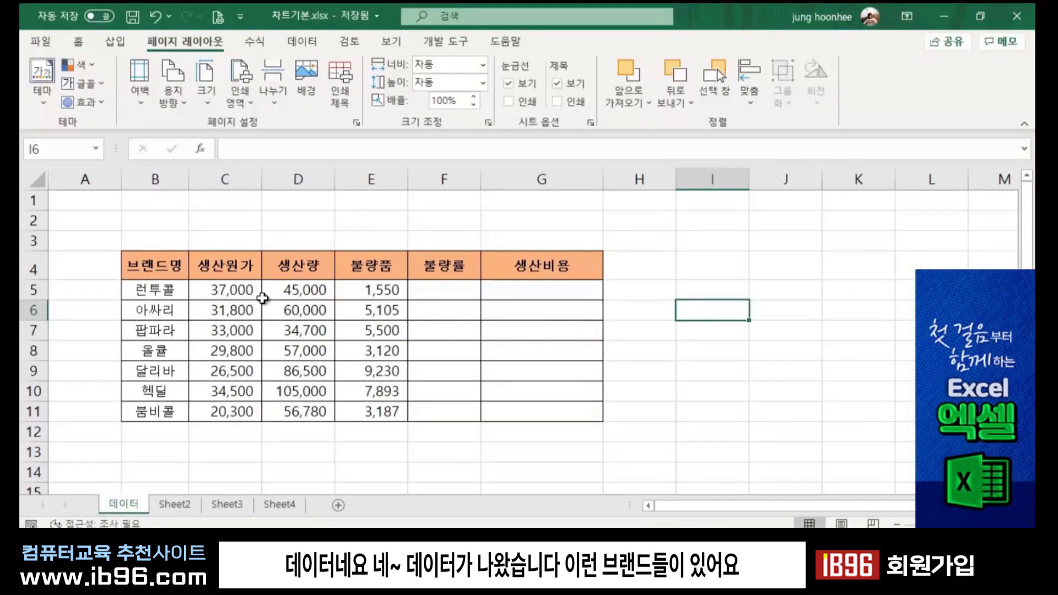
left_click(161, 279)
left_click(160, 316)
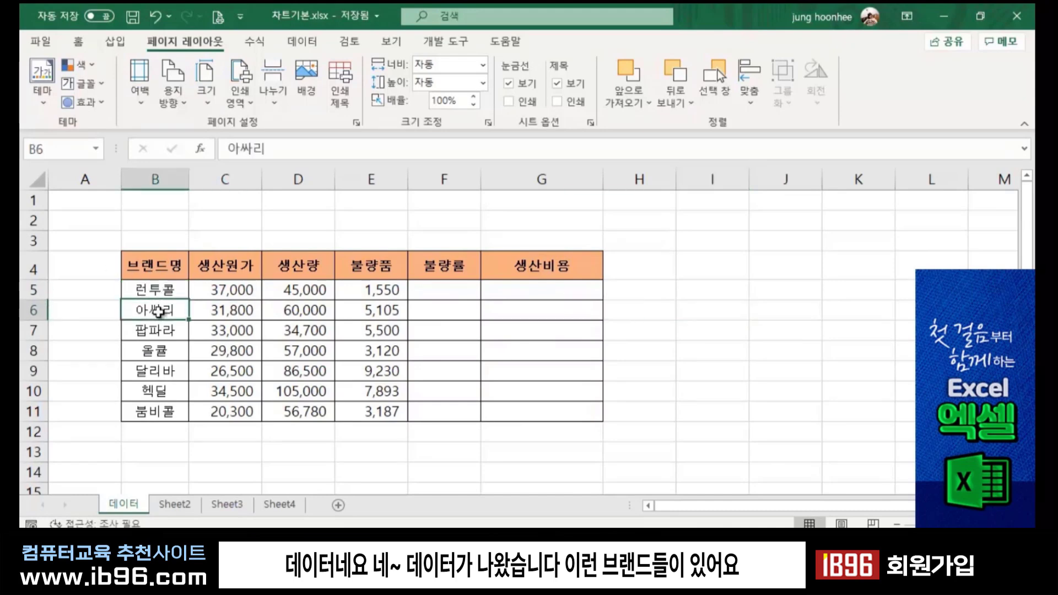
left_click_drag(160, 291, 150, 411)
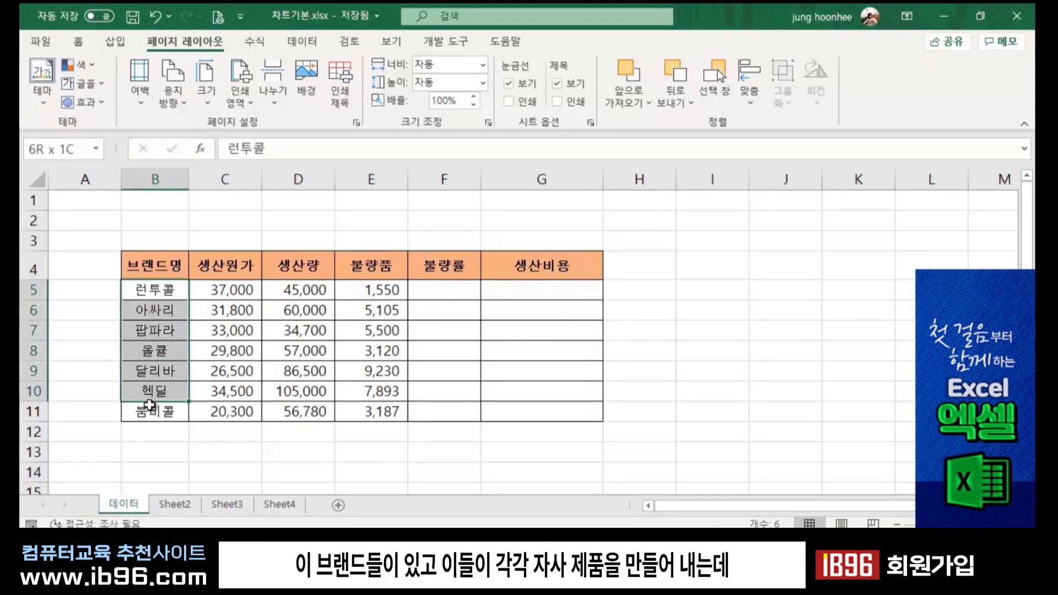
left_click(150, 284)
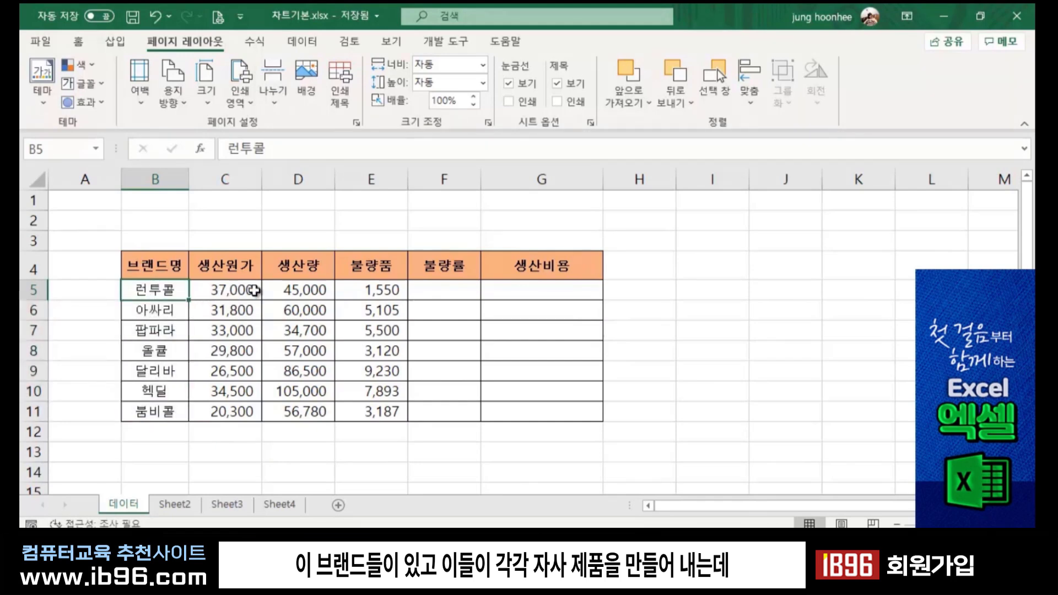
left_click(236, 298)
left_click(222, 309)
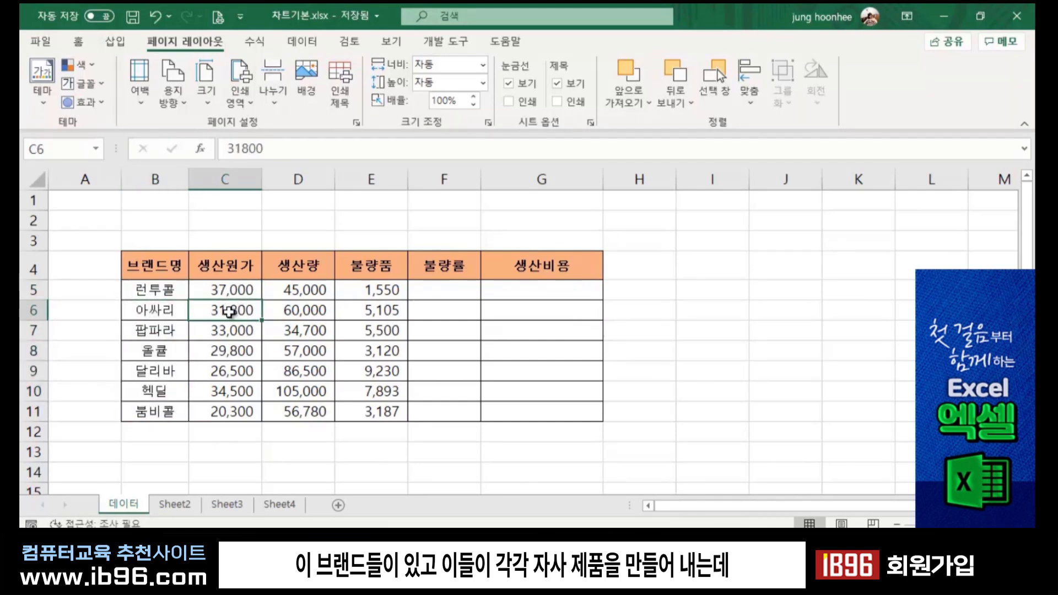
left_click(216, 351)
left_click(215, 370)
left_click(215, 431)
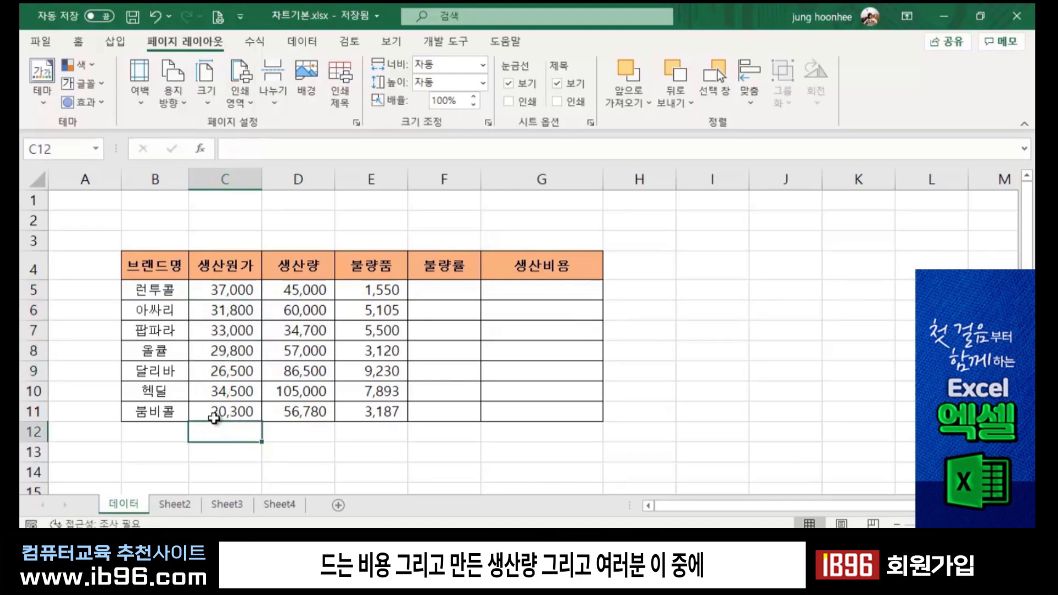
left_click(302, 291)
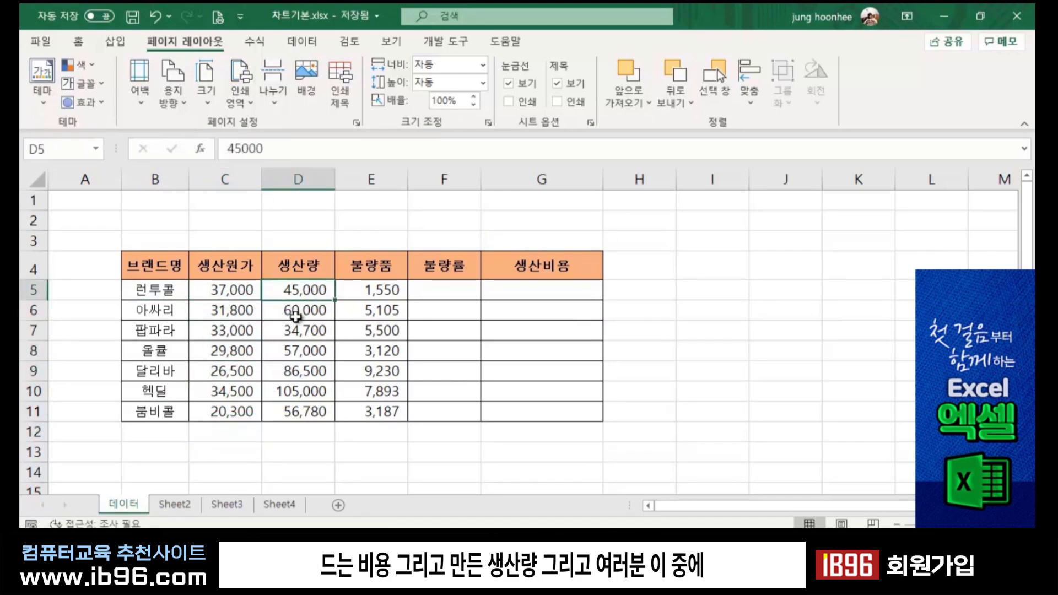
left_click(300, 310)
left_click(301, 331)
left_click(299, 353)
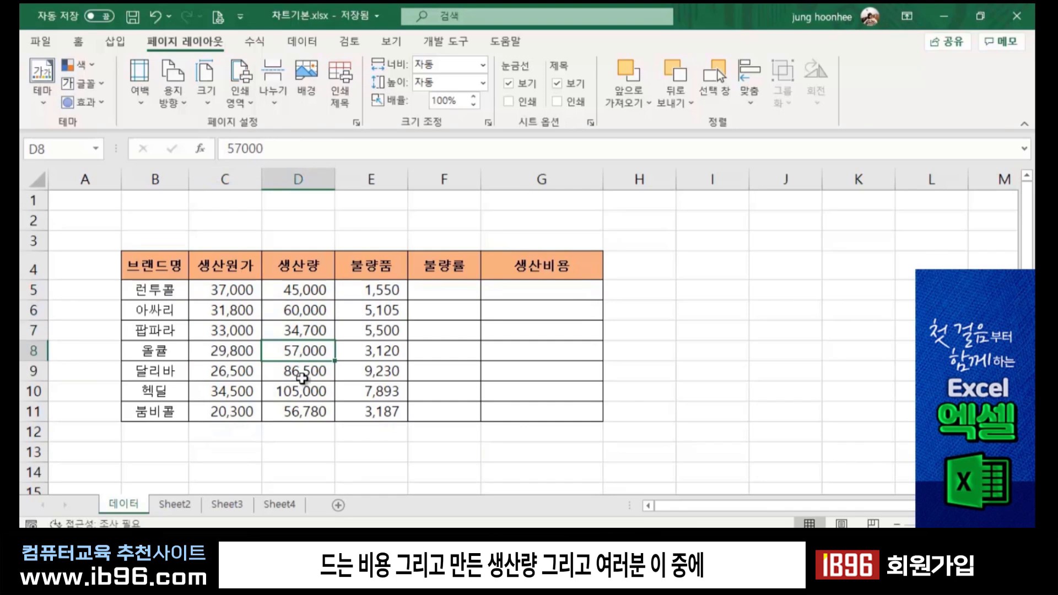
left_click(302, 374)
left_click(302, 392)
left_click(304, 410)
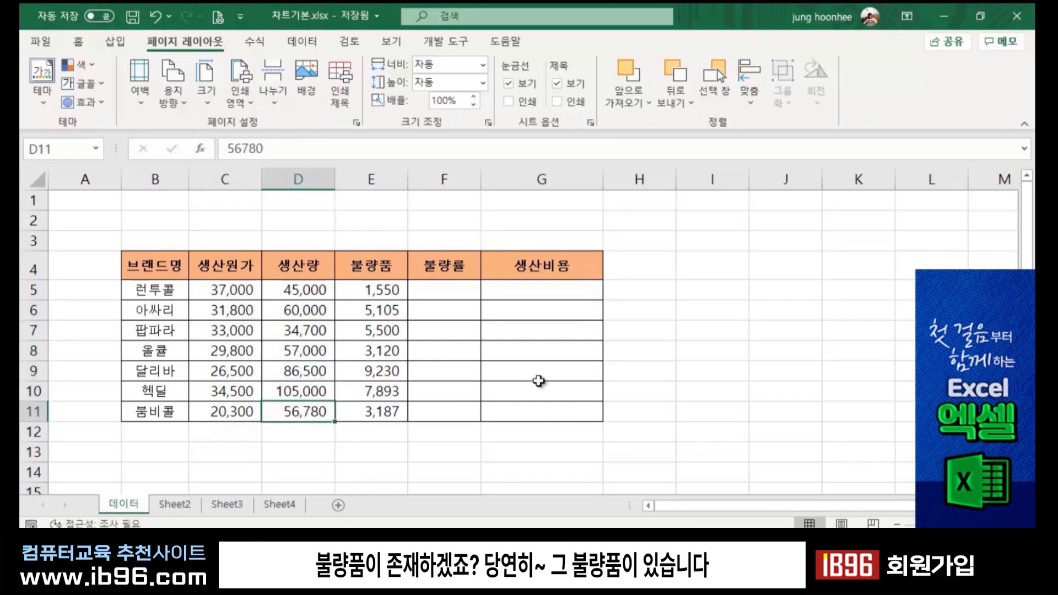
left_click(352, 292)
left_click(371, 309)
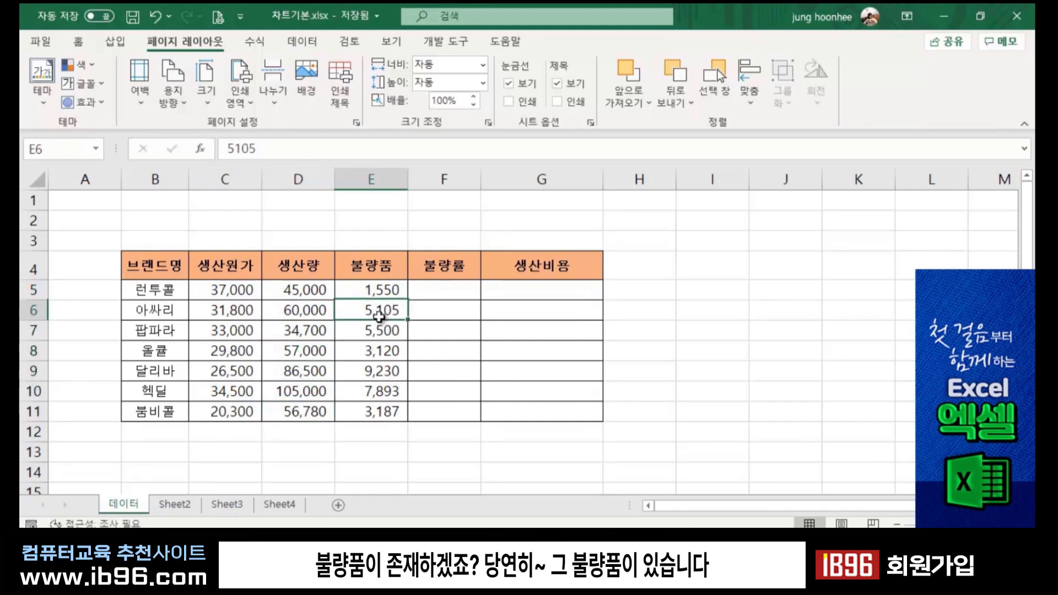
left_click(372, 351)
left_click(367, 373)
left_click(362, 393)
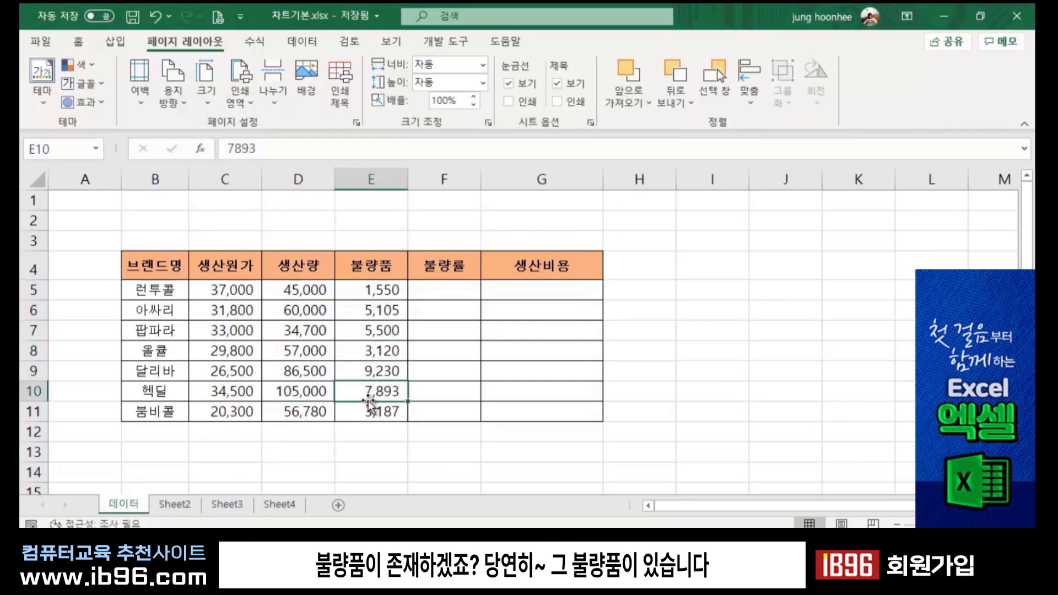
left_click(533, 294)
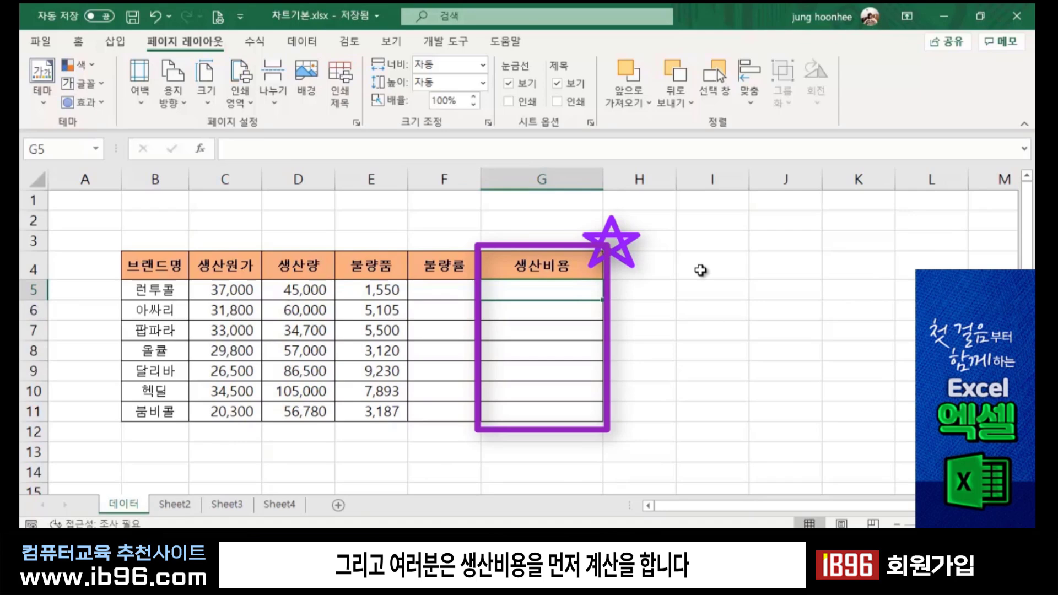
- Enter =C5*D5 in G5 and fill it down through G11, then select F5
type("=")
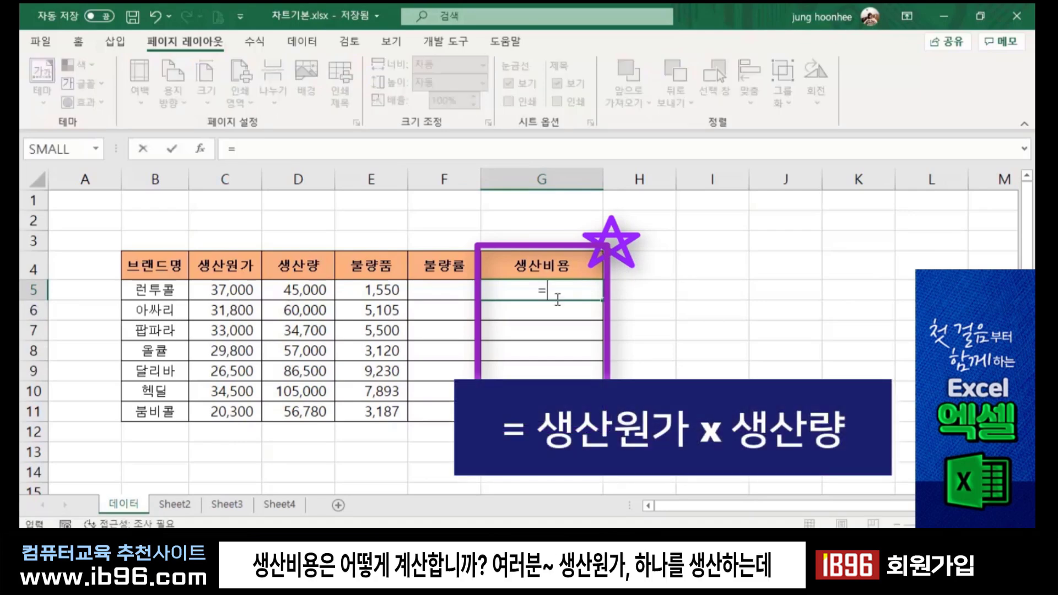
left_click(218, 288)
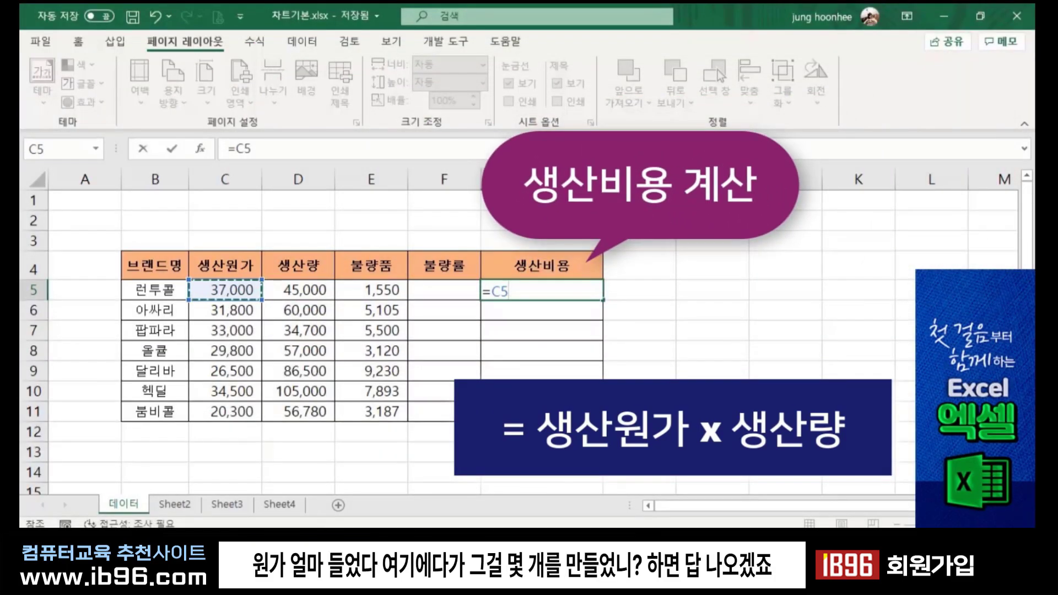
type("*")
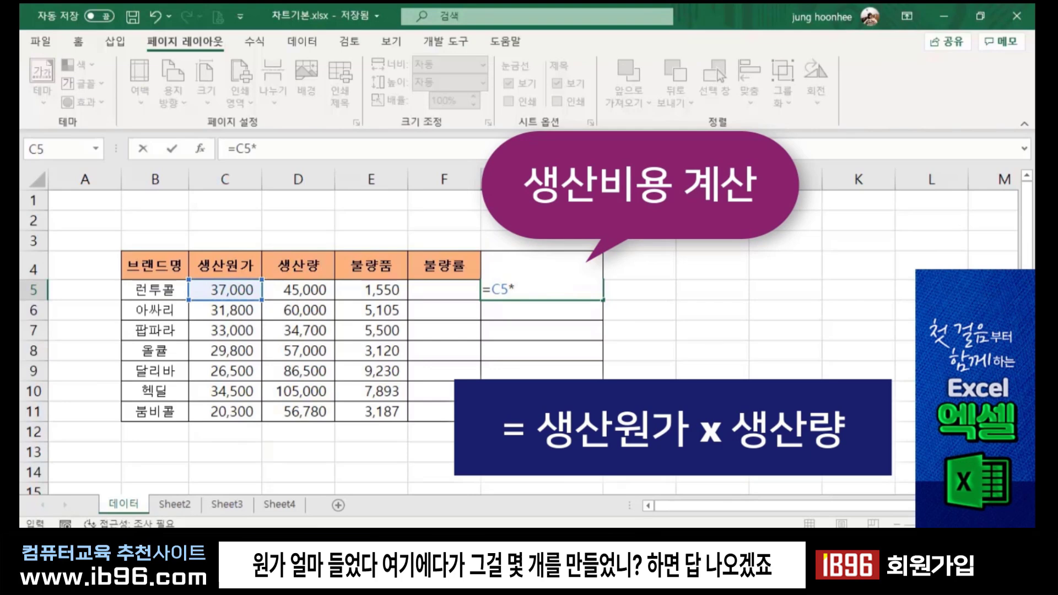
left_click(307, 288)
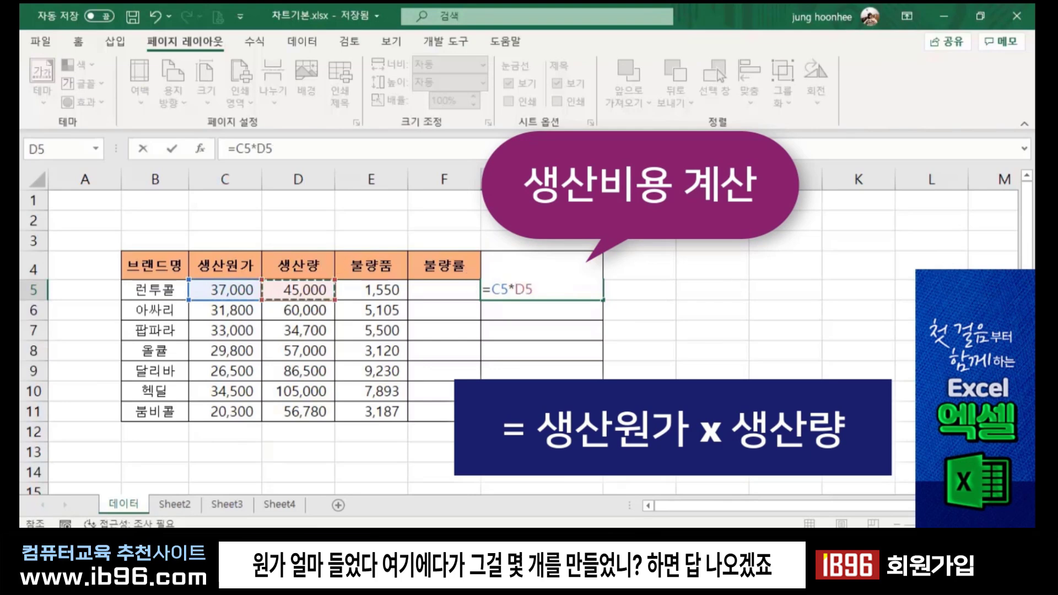
key("Return")
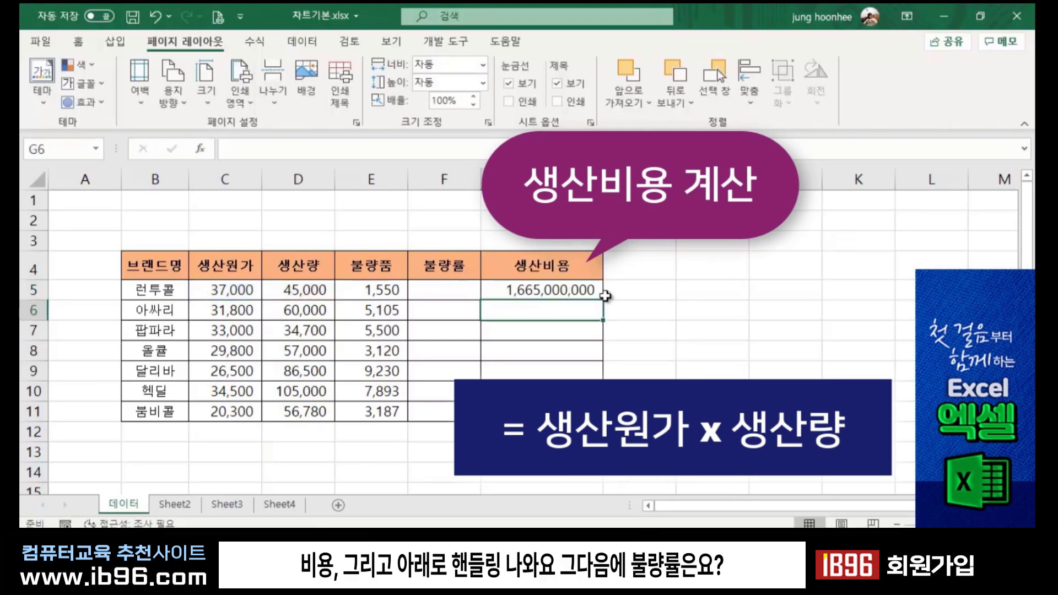
left_click(575, 287)
double_click(604, 299)
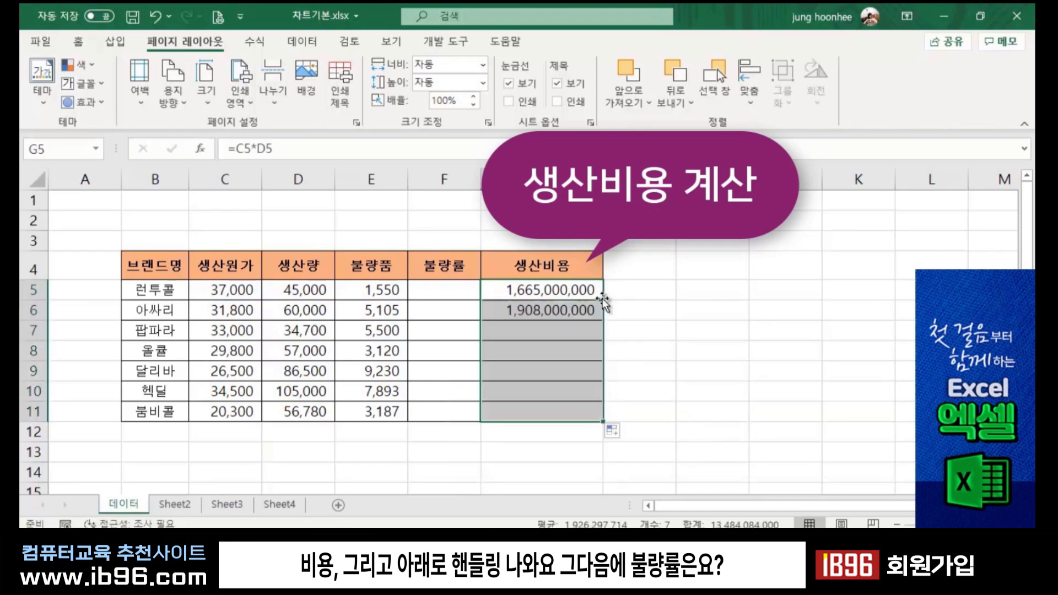
left_click(725, 308)
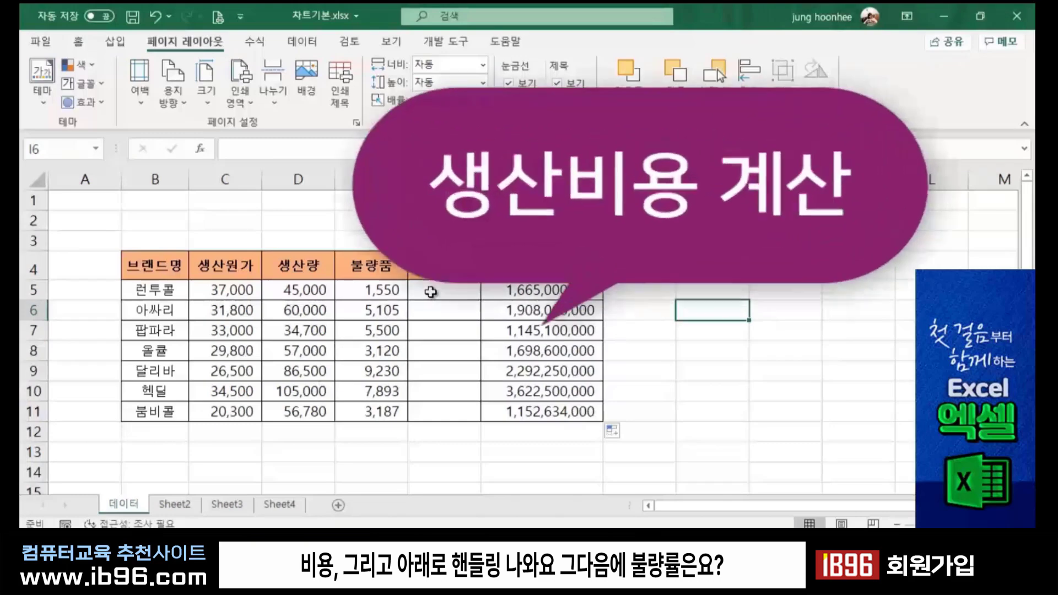
left_click(428, 293)
type("=")
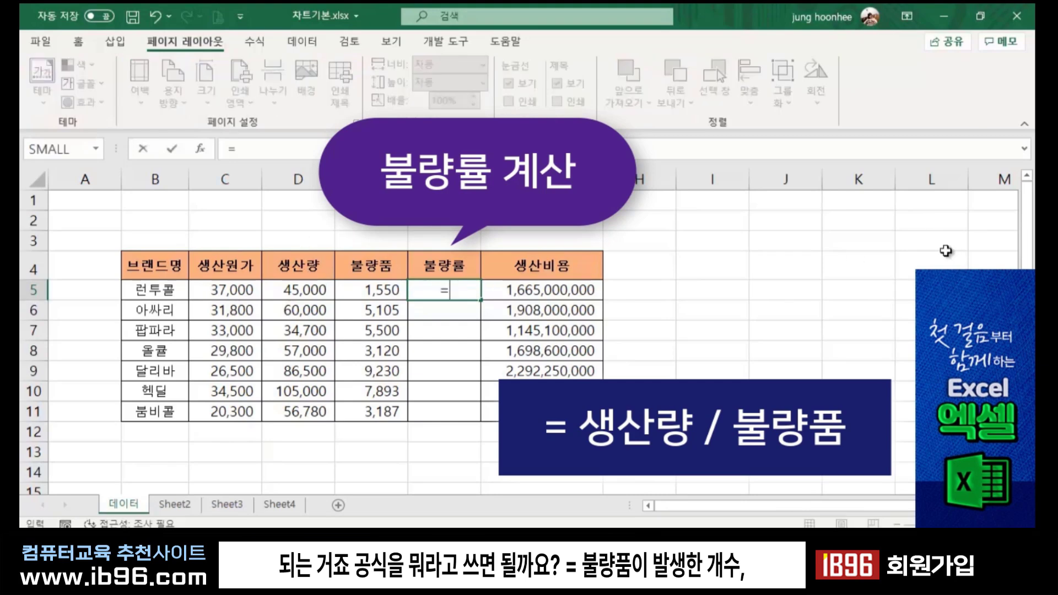
- Enter =E5/D5 in F5 and fill it down to F11, giving defect rates 3.4% to 15.9%
left_click(384, 291)
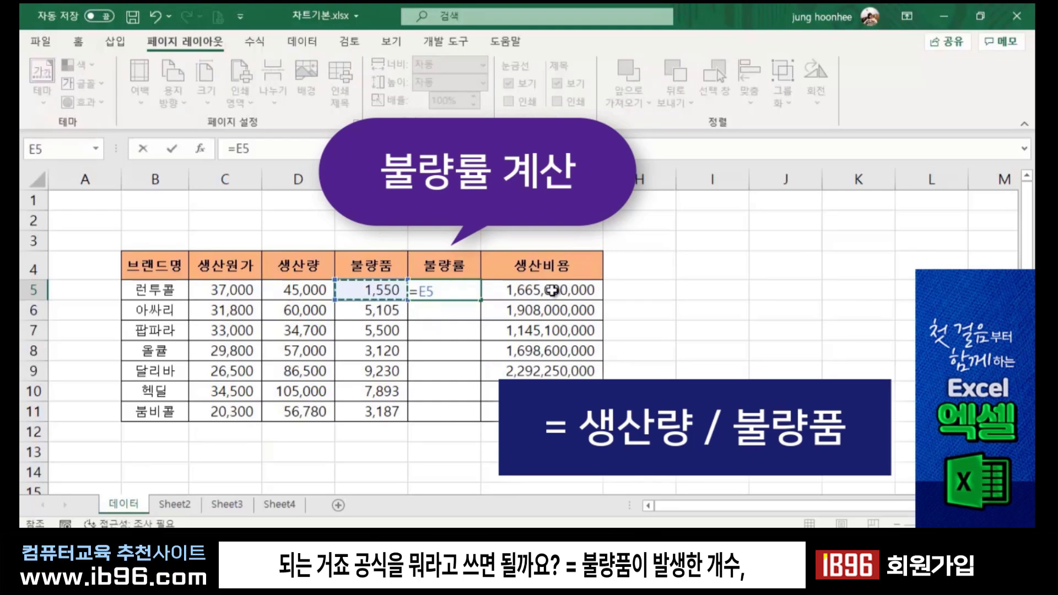
type("/")
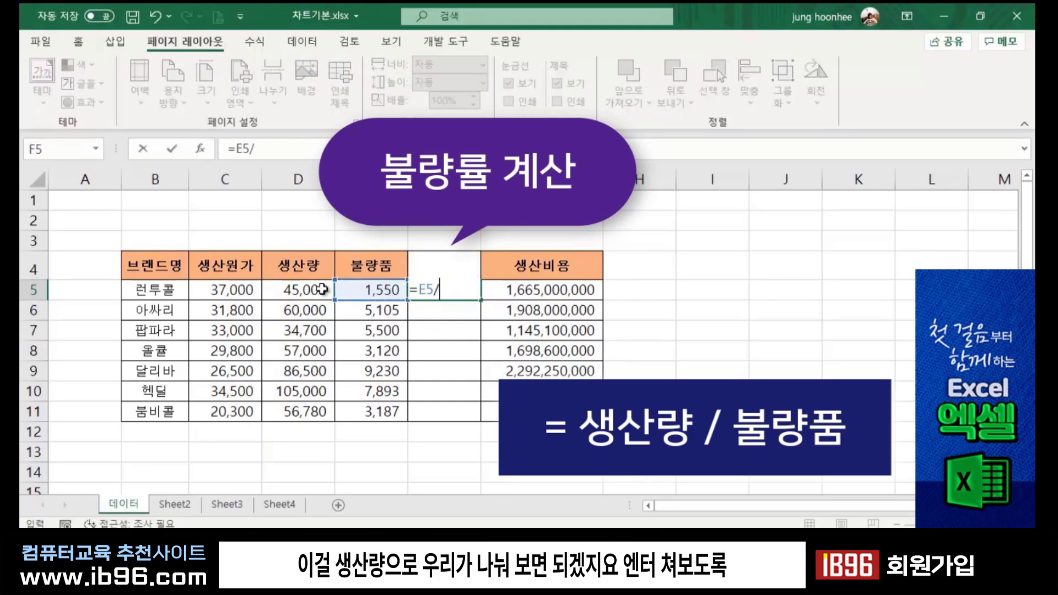
left_click(301, 289)
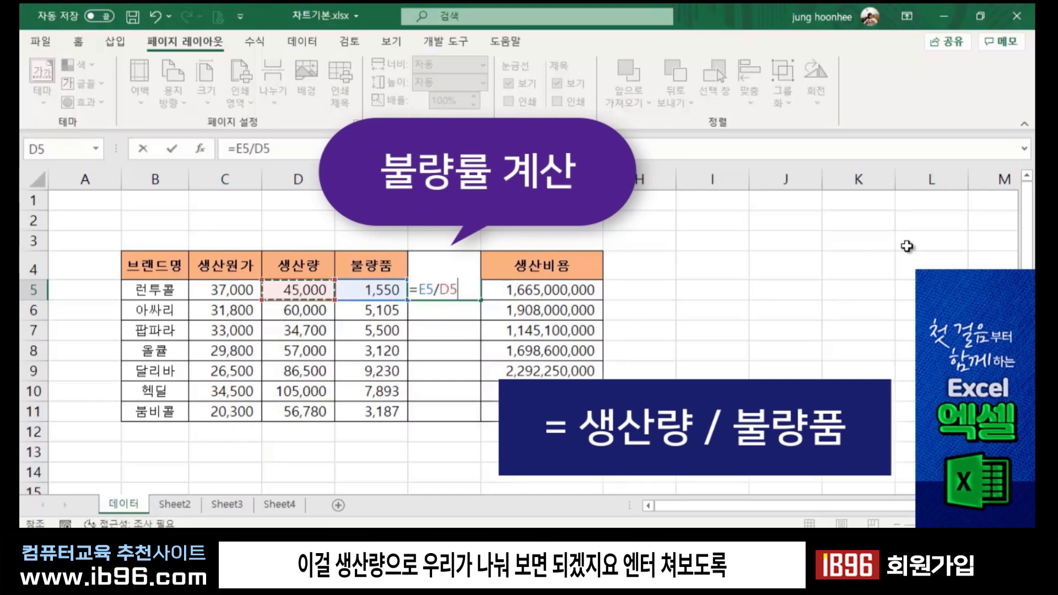
key("Return")
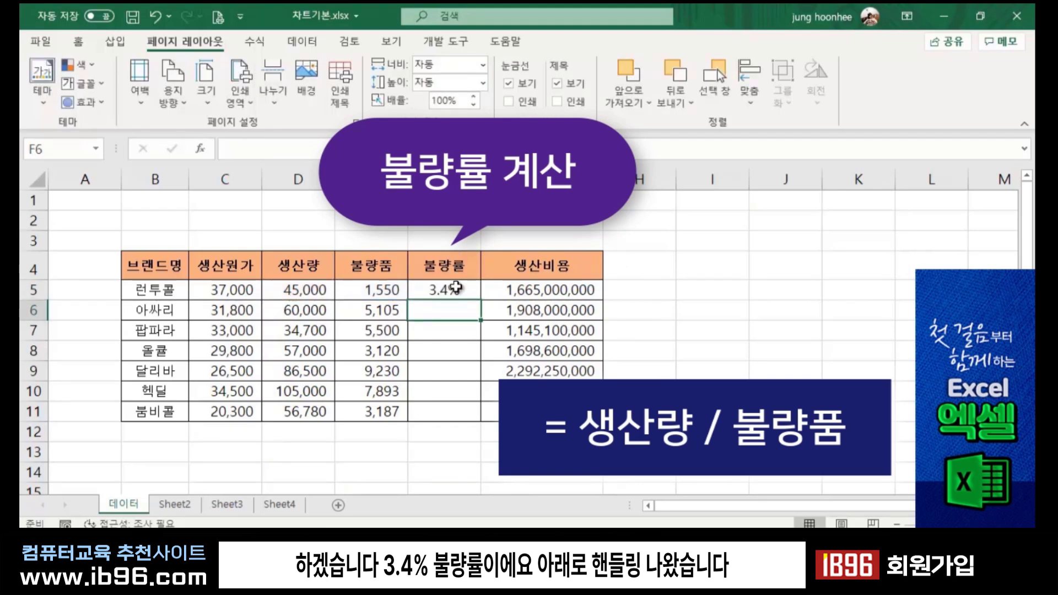
left_click(446, 289)
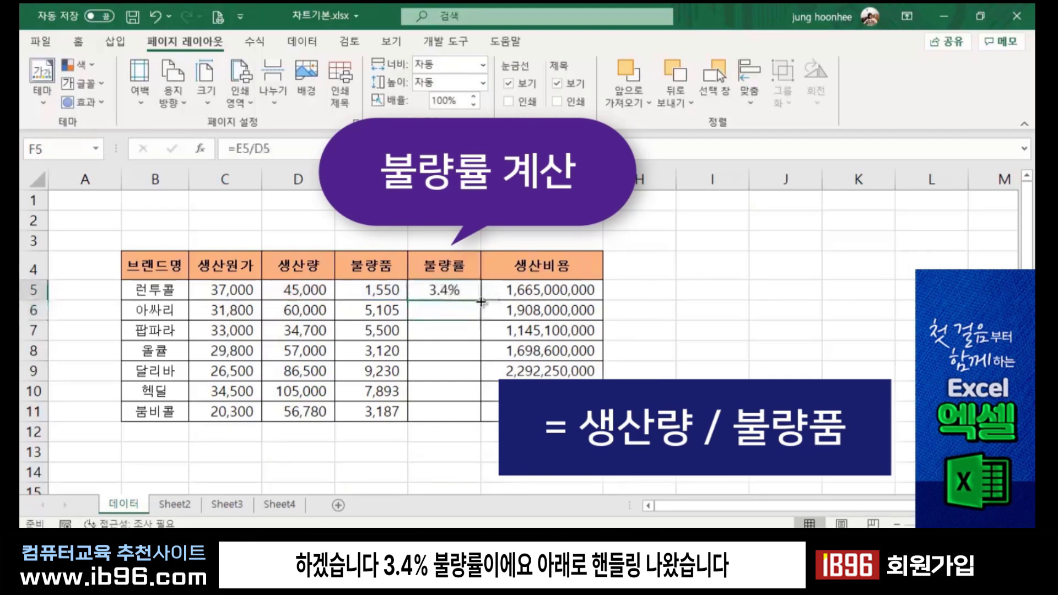
double_click(481, 301)
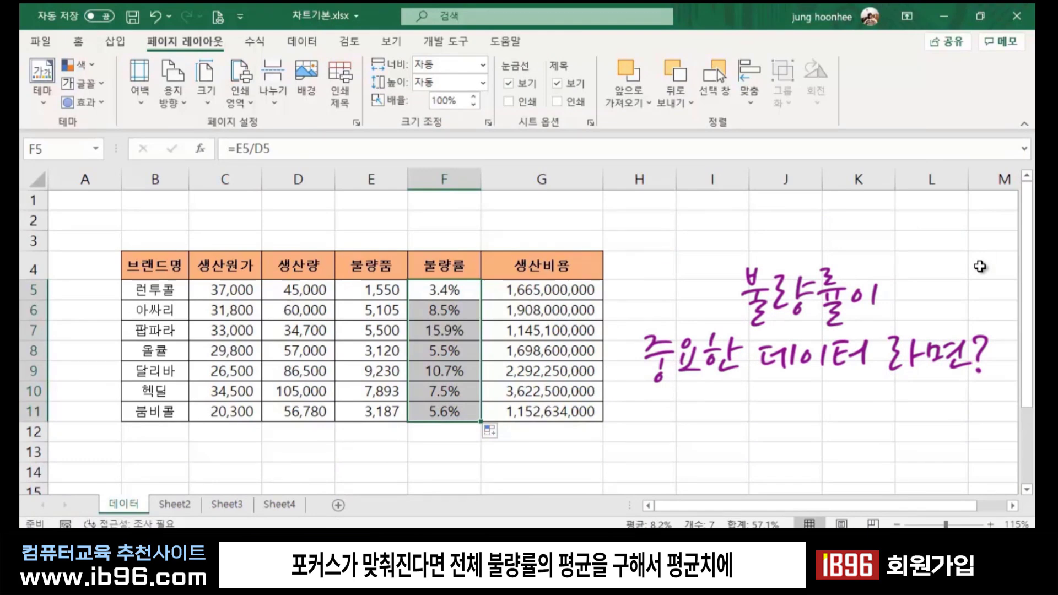
left_click(712, 329)
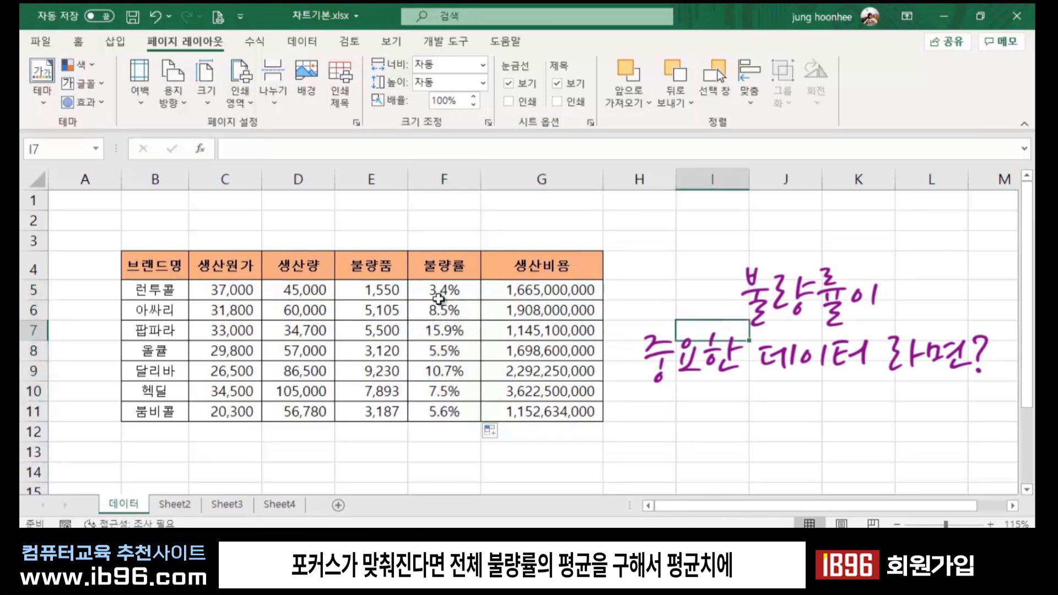
left_click(443, 292)
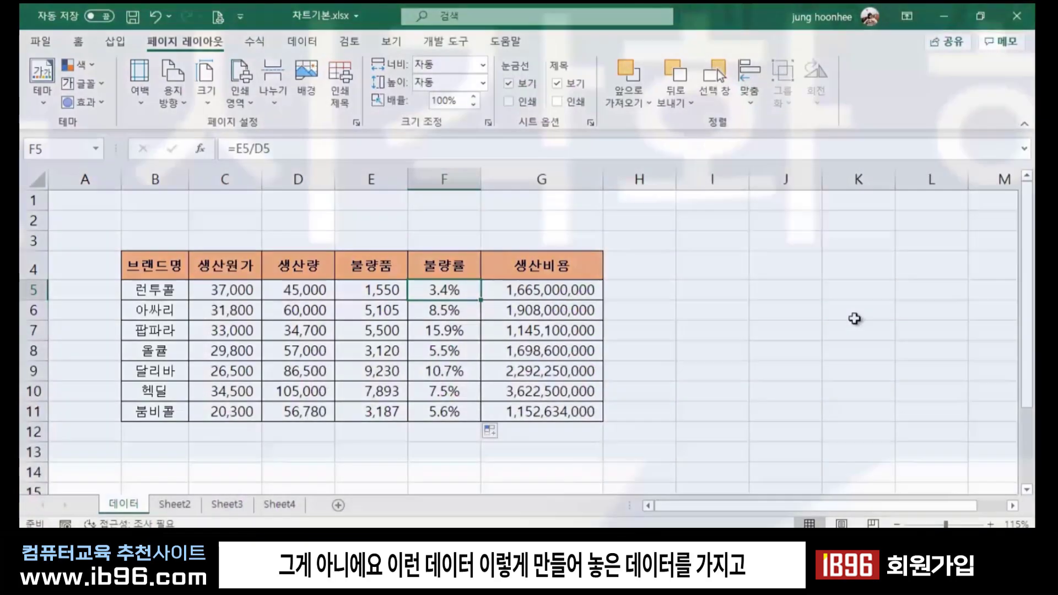
left_click(731, 386)
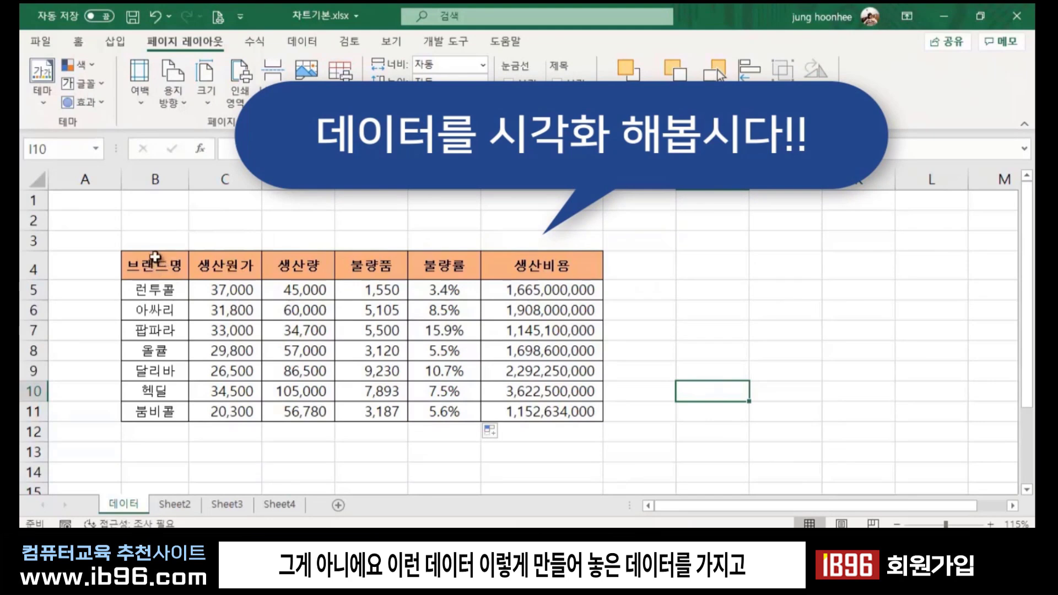
mouse_move(152, 269)
left_mouse_down()
mouse_move(539, 348)
mouse_move(537, 410)
left_mouse_up()
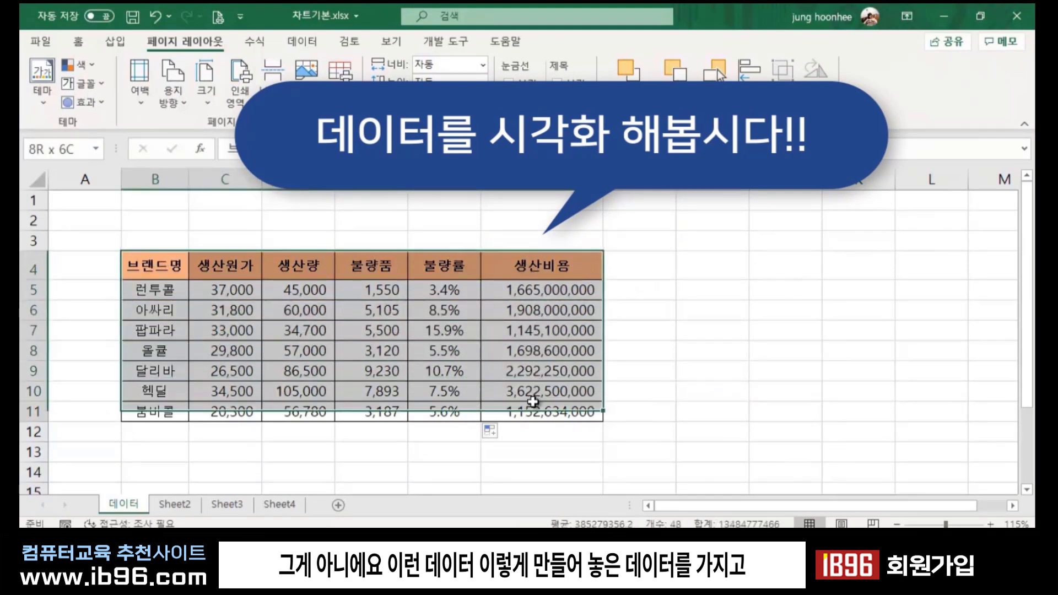
left_click(677, 325)
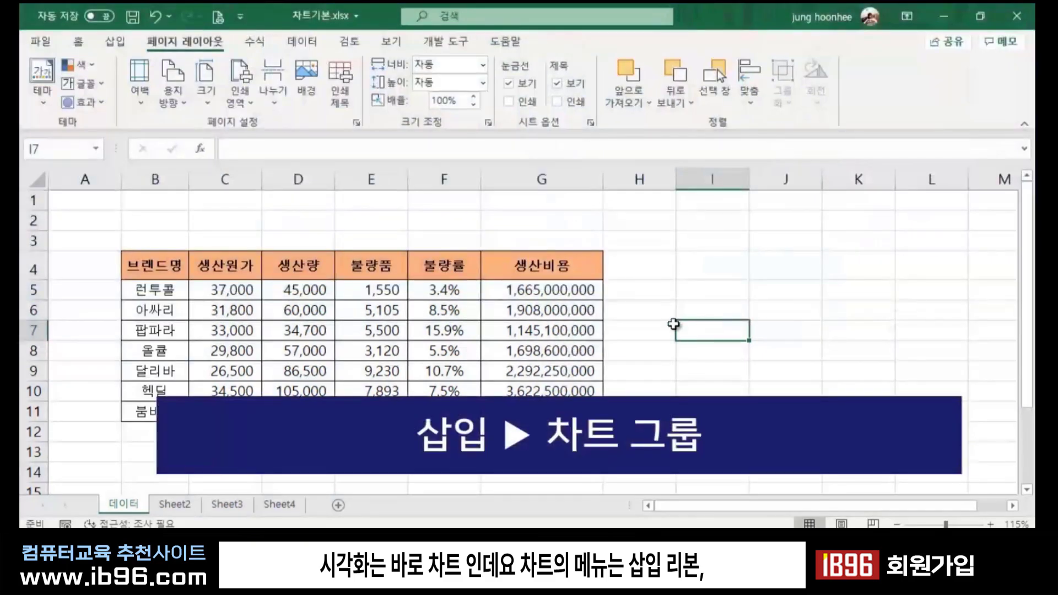
- With the 삽입 tab showing, select brand names B4:B11 plus the 생산량 range D4:D11
left_click(116, 44)
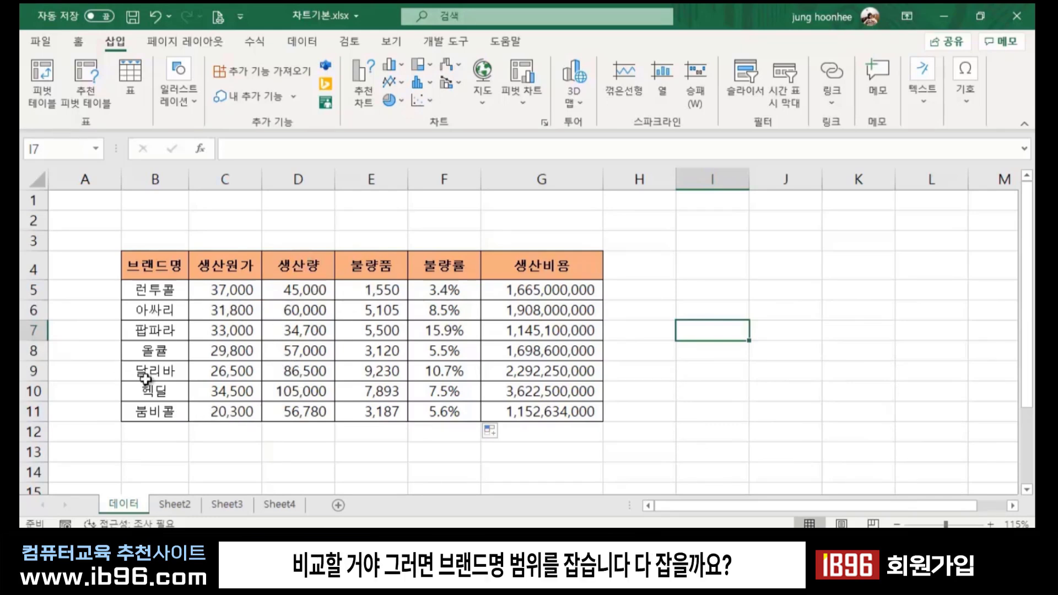
left_click(150, 264)
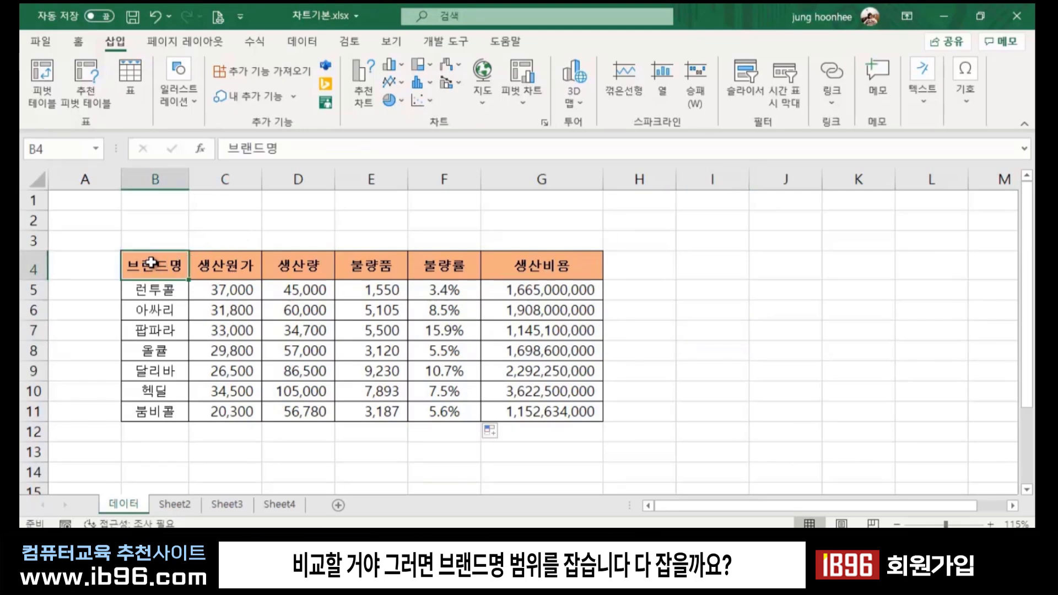
left_click_drag(150, 263, 145, 407)
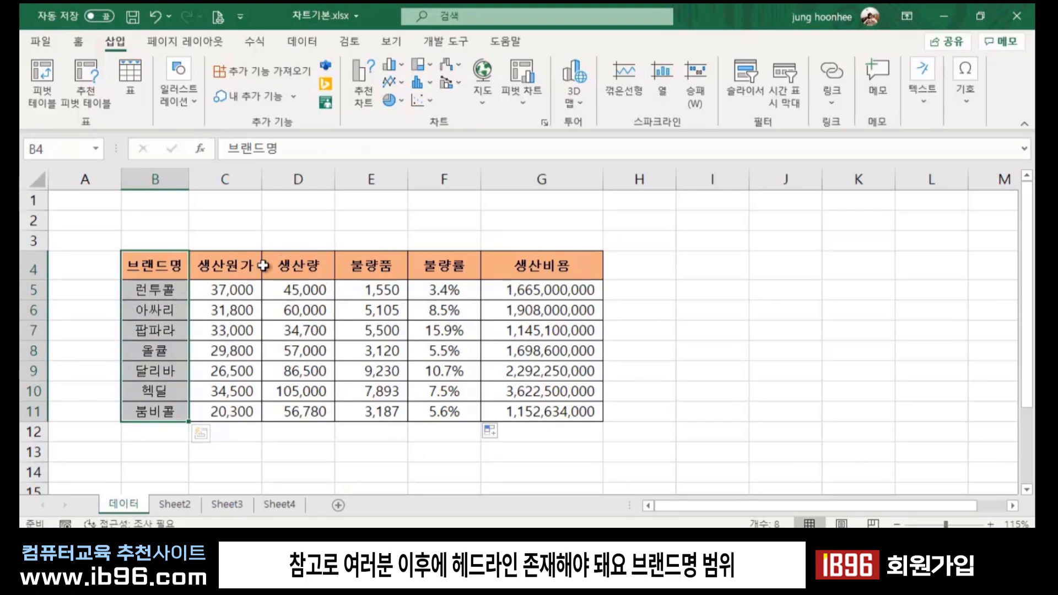
left_click(264, 456)
left_click(146, 263)
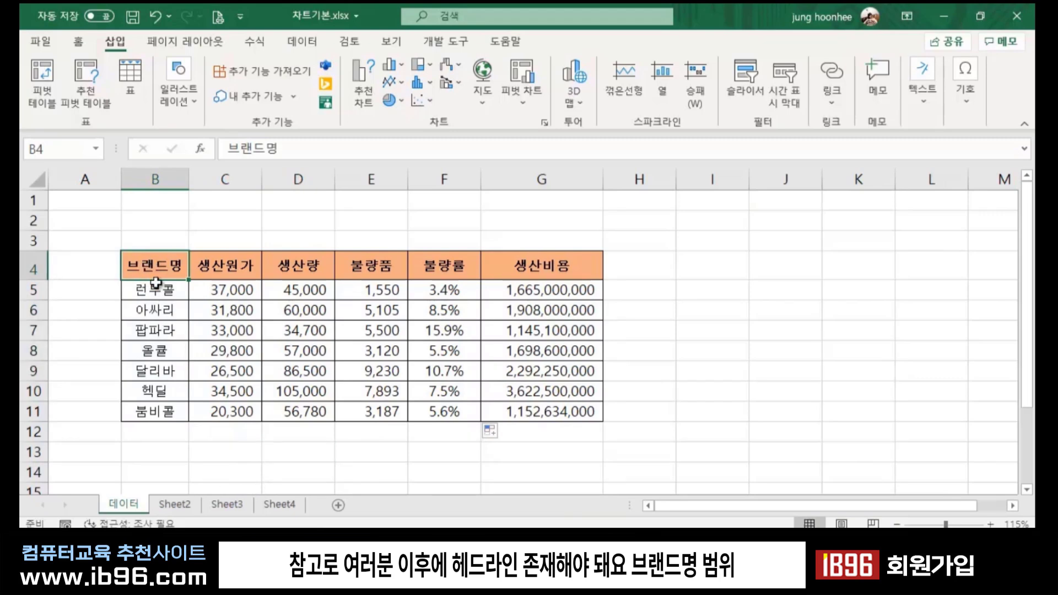
left_click_drag(146, 264, 156, 412)
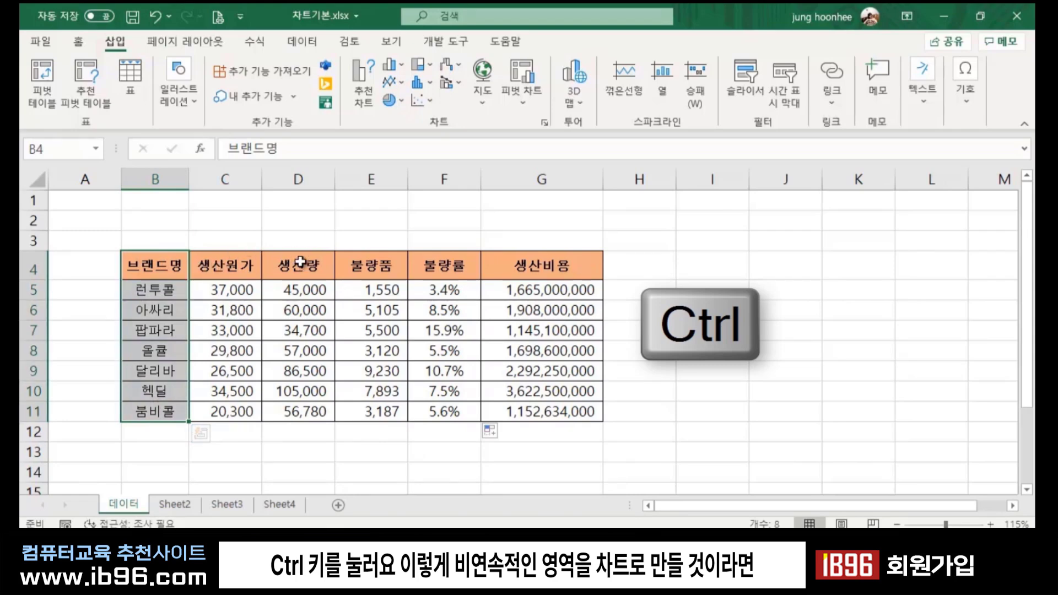
left_click_drag(310, 262, 306, 411, "ctrl")
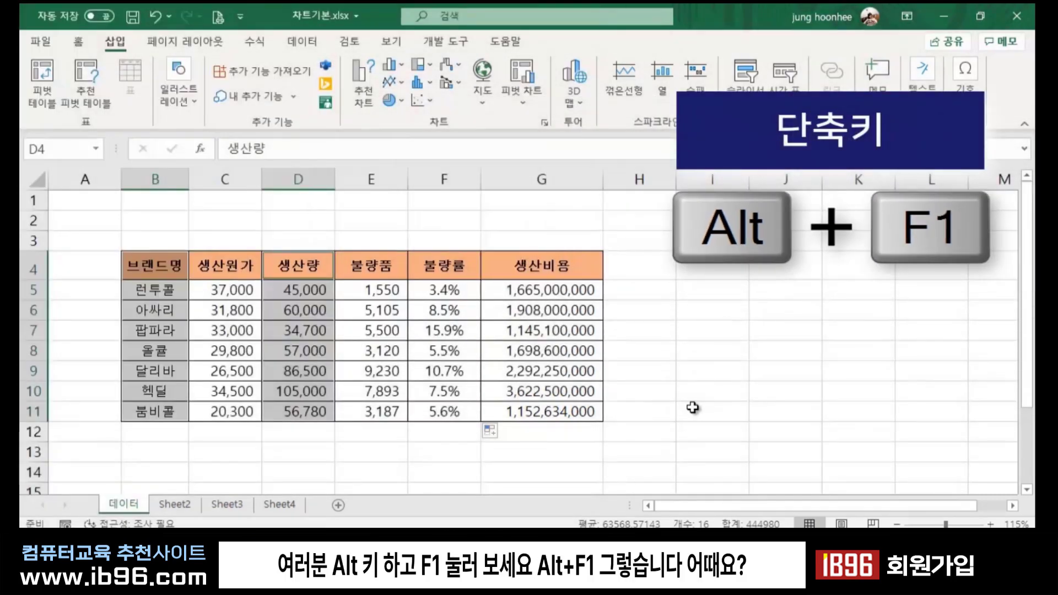
key("alt+F1")
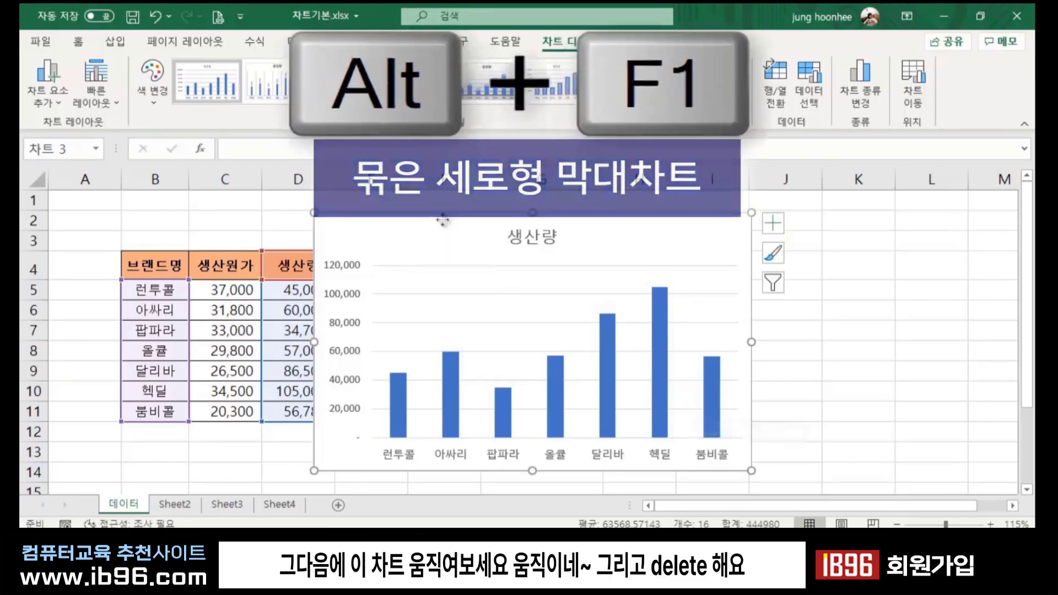
mouse_move(443, 220)
left_mouse_down()
mouse_move(536, 229)
mouse_move(514, 224)
left_mouse_up()
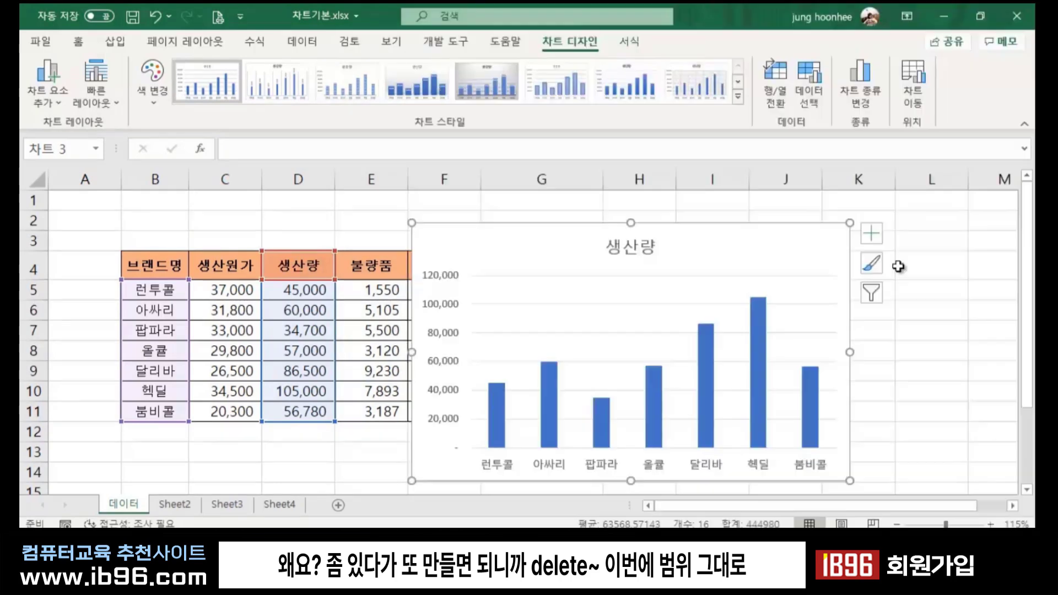
key("Delete")
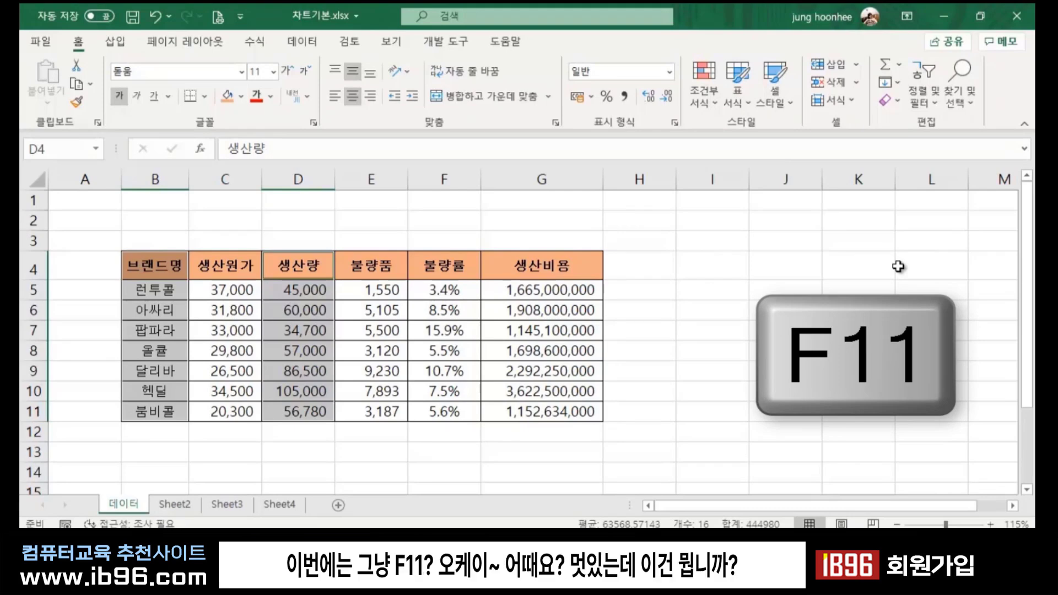
- Create a Chart2 chart sheet of 생산량 with F11, then return to the 데이터 sheet
key("F11")
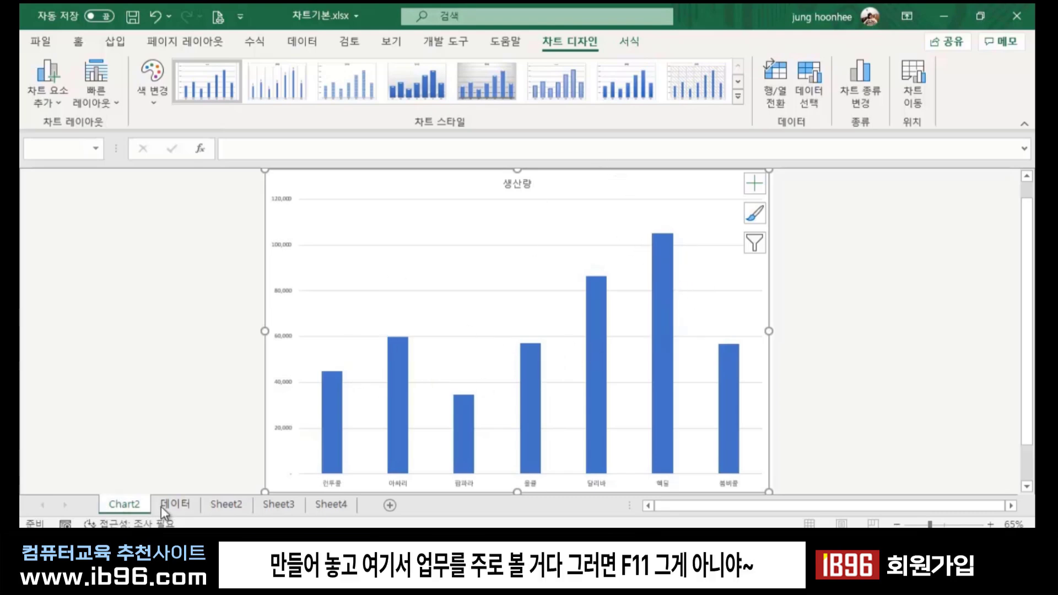
left_click(176, 504)
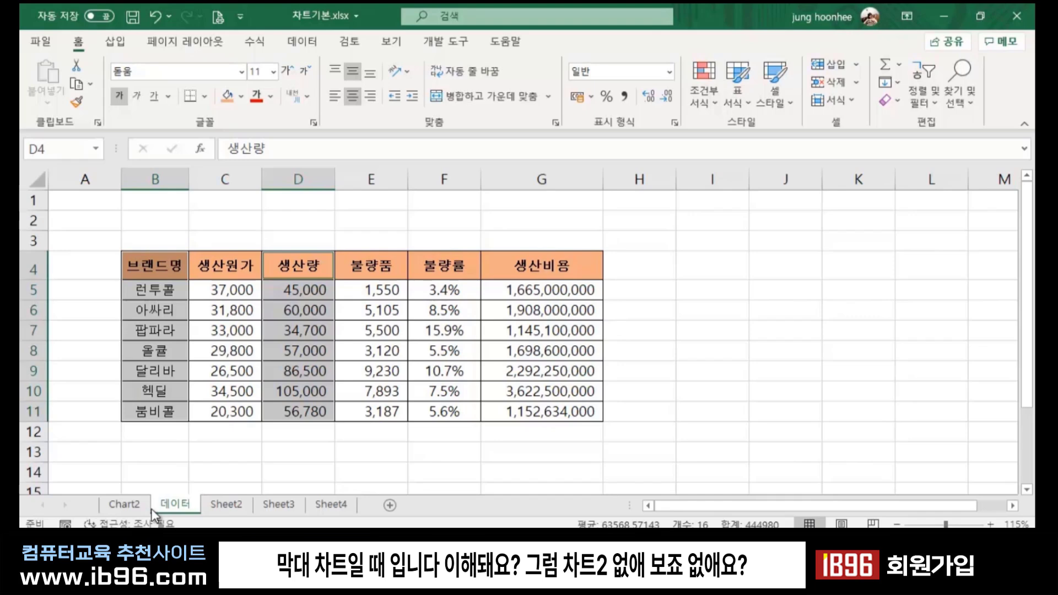
- Delete the Chart2 chart sheet and confirm the deletion
left_click(126, 504)
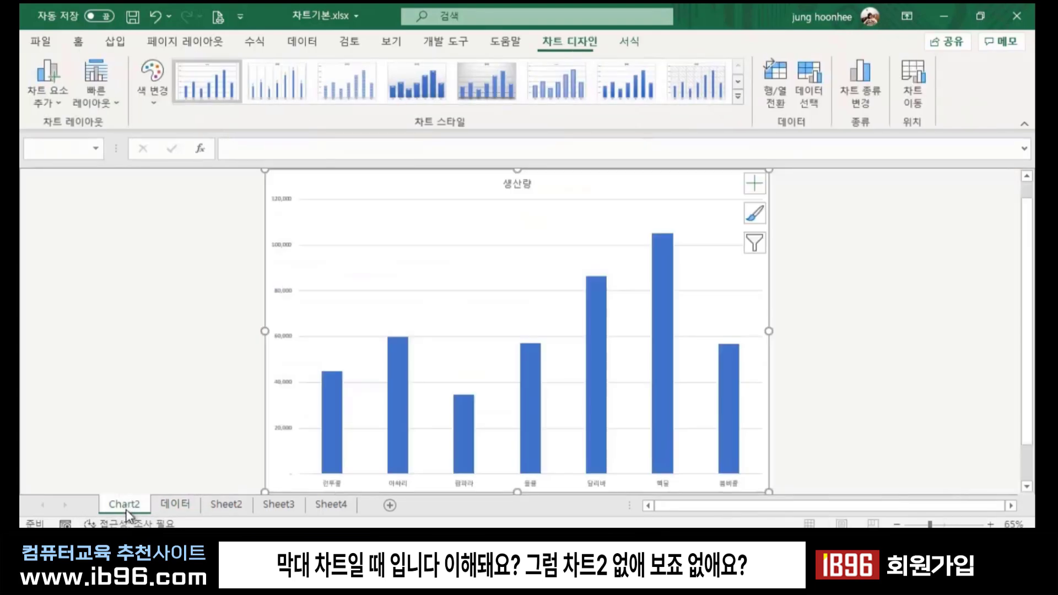
right_click(126, 508)
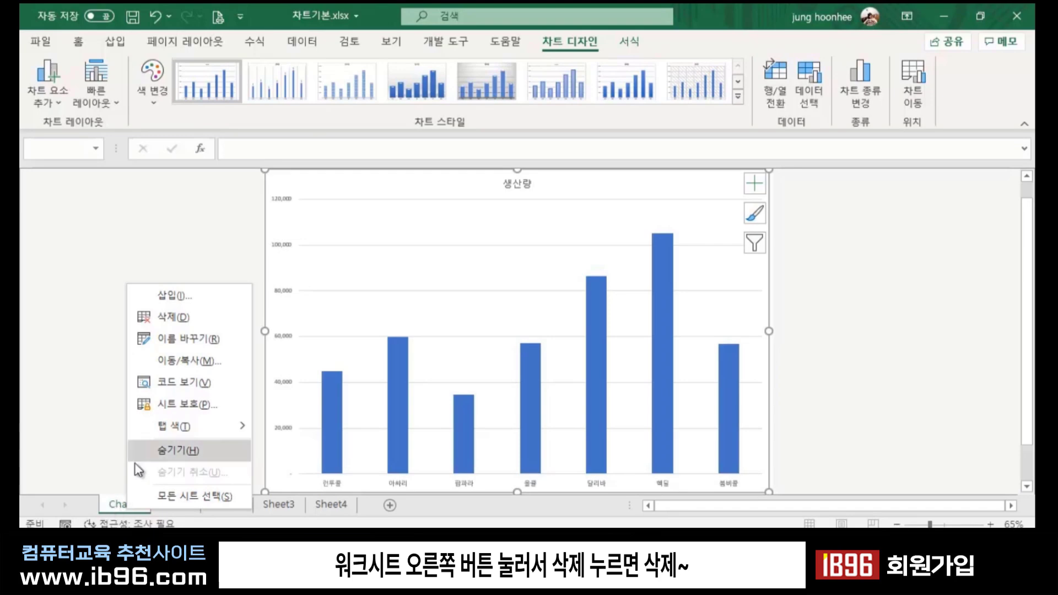
left_click(174, 318)
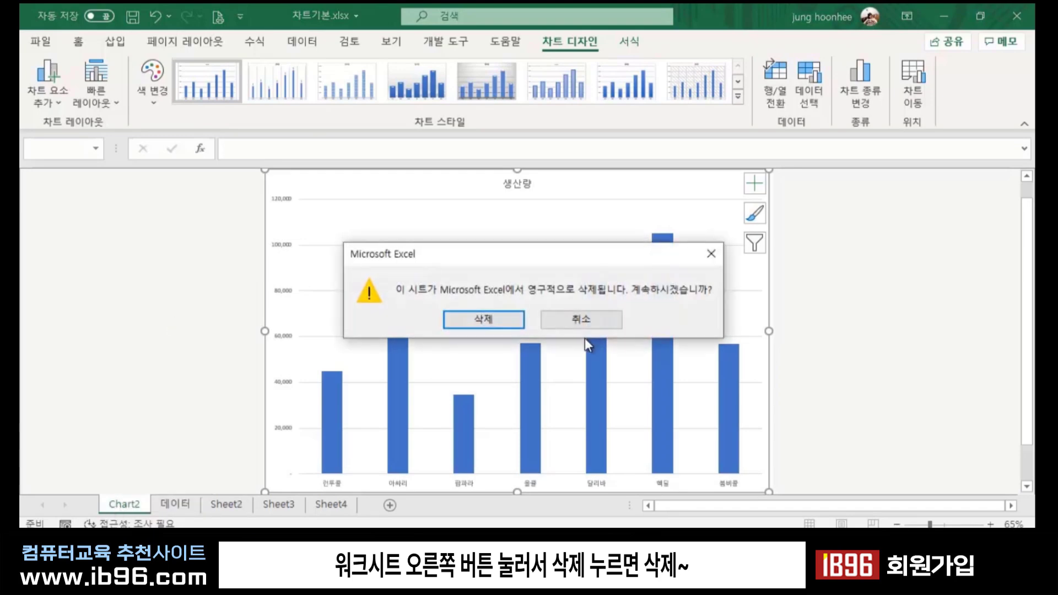
left_click(468, 322)
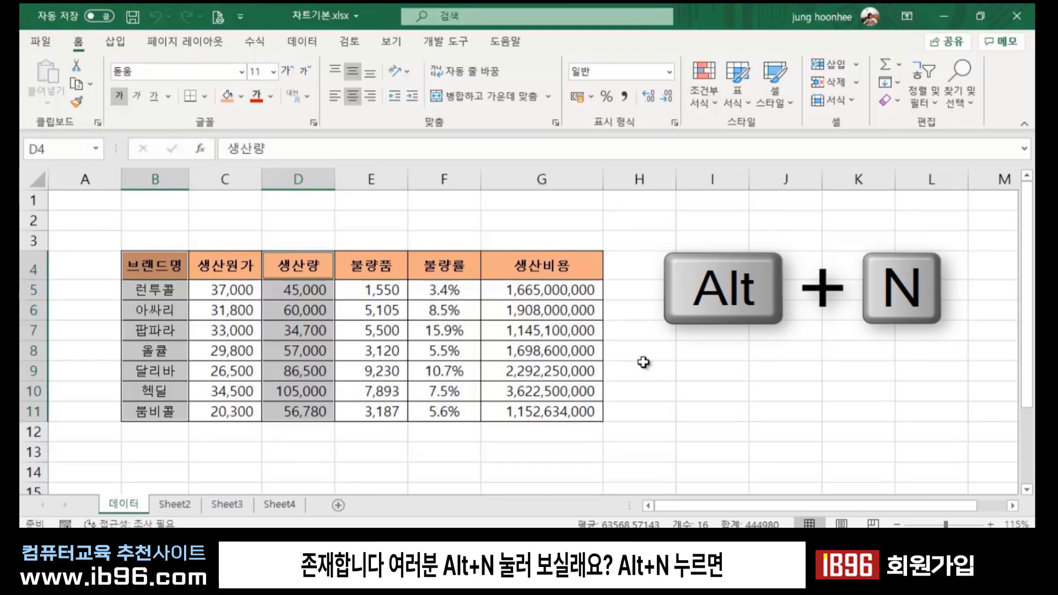
key("alt+n")
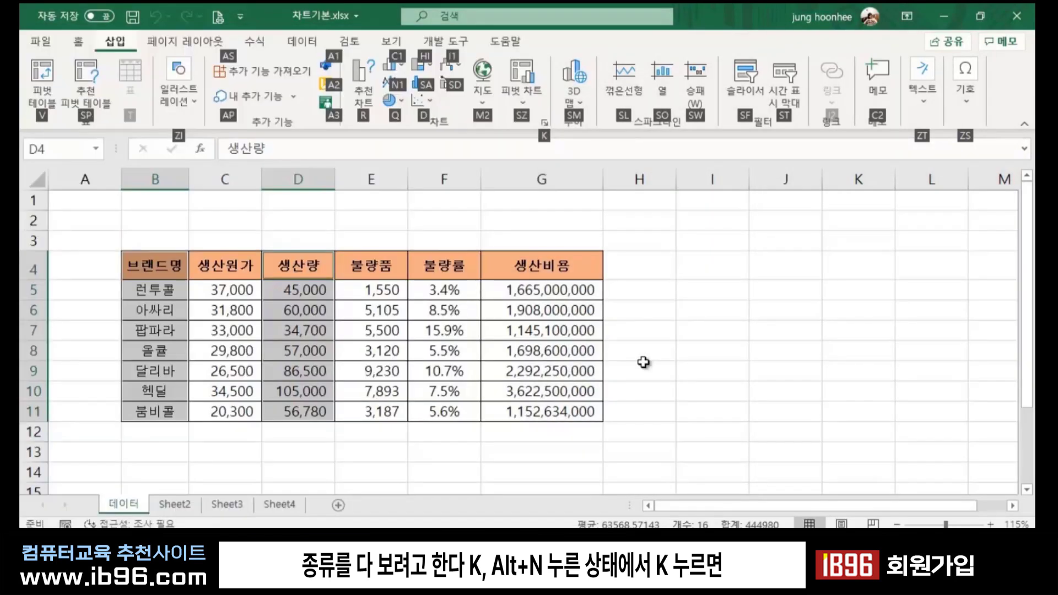
key("k")
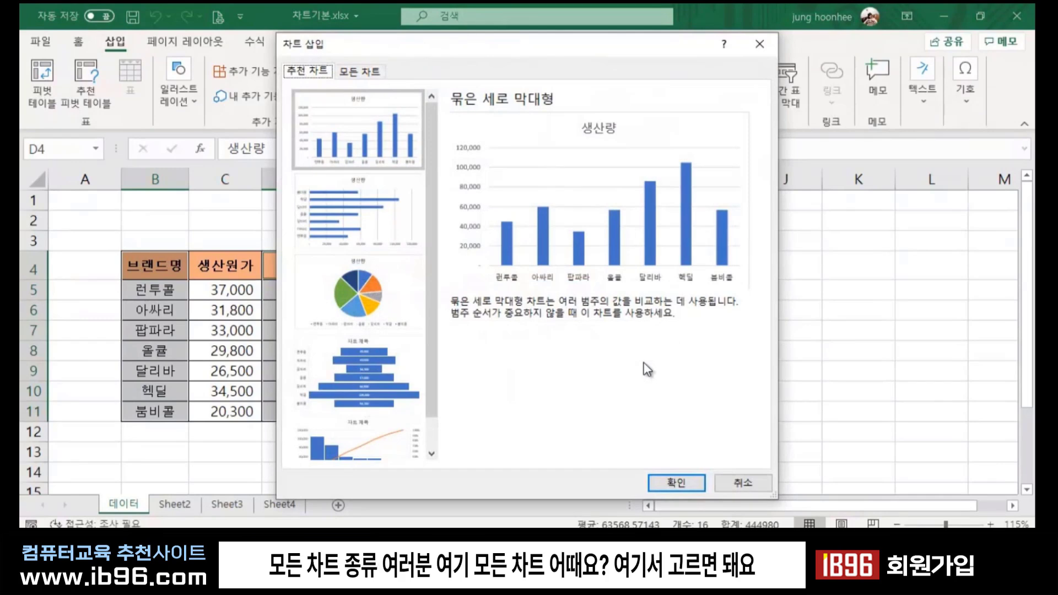
left_click(358, 72)
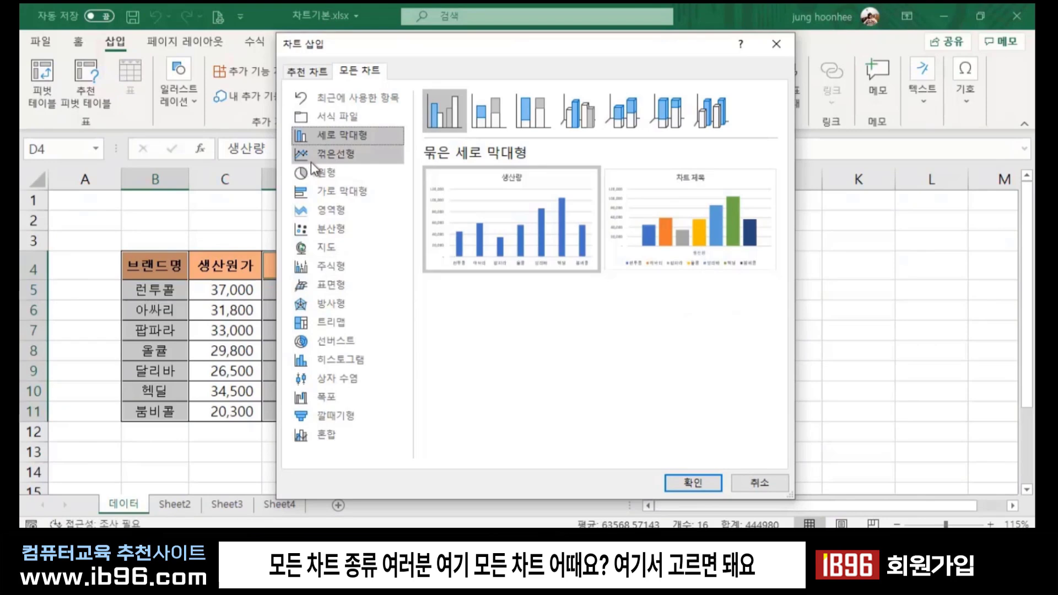
left_click(331, 154)
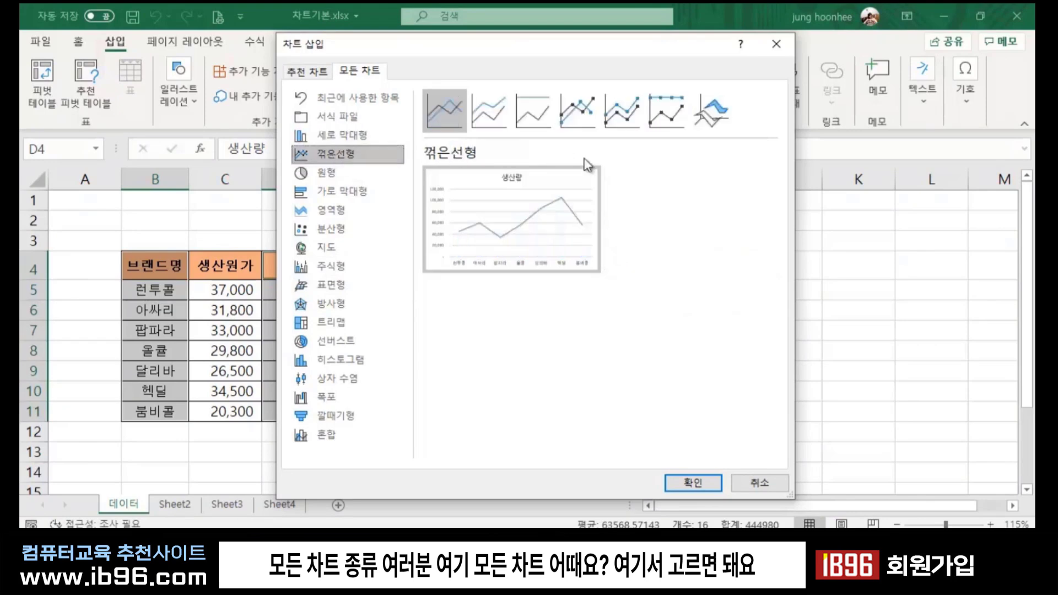
left_click(333, 176)
left_click(337, 192)
left_click(337, 212)
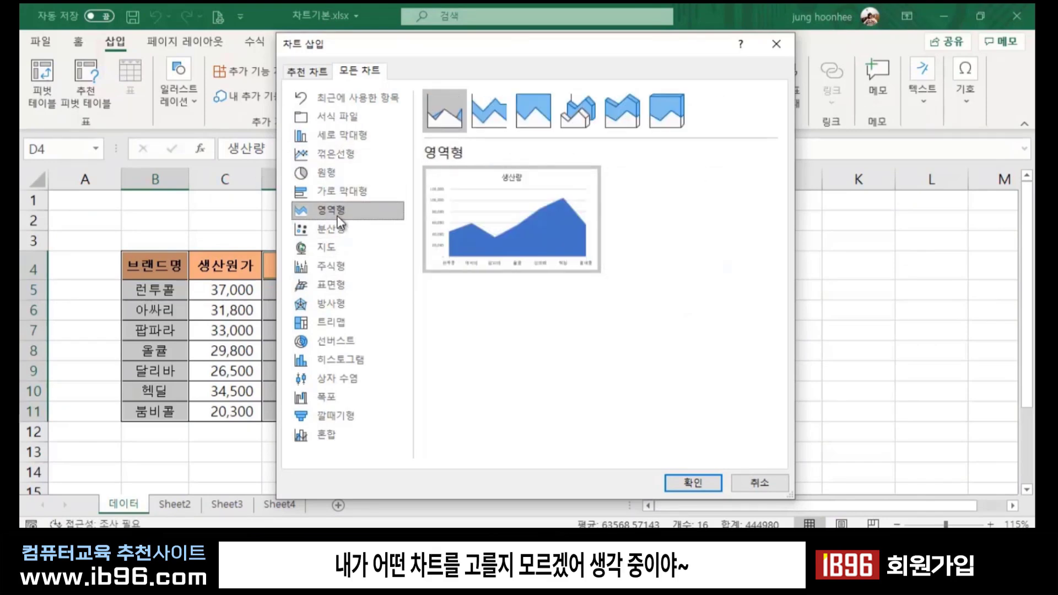
left_click(342, 230)
left_click(328, 246)
left_click(333, 270)
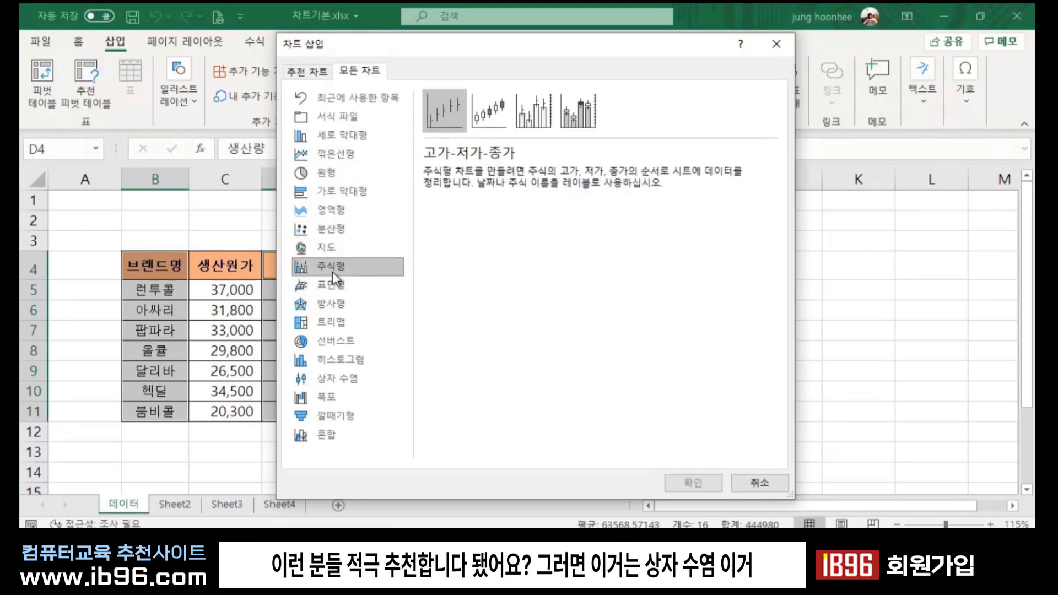
left_click(334, 303)
left_click(331, 341)
left_click(332, 378)
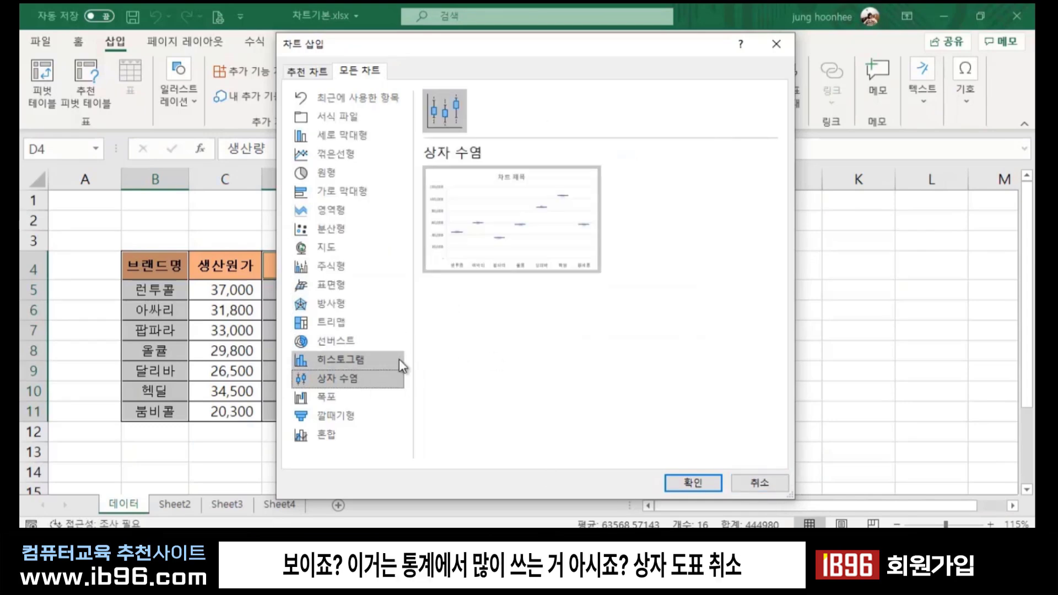
mouse_move(529, 224)
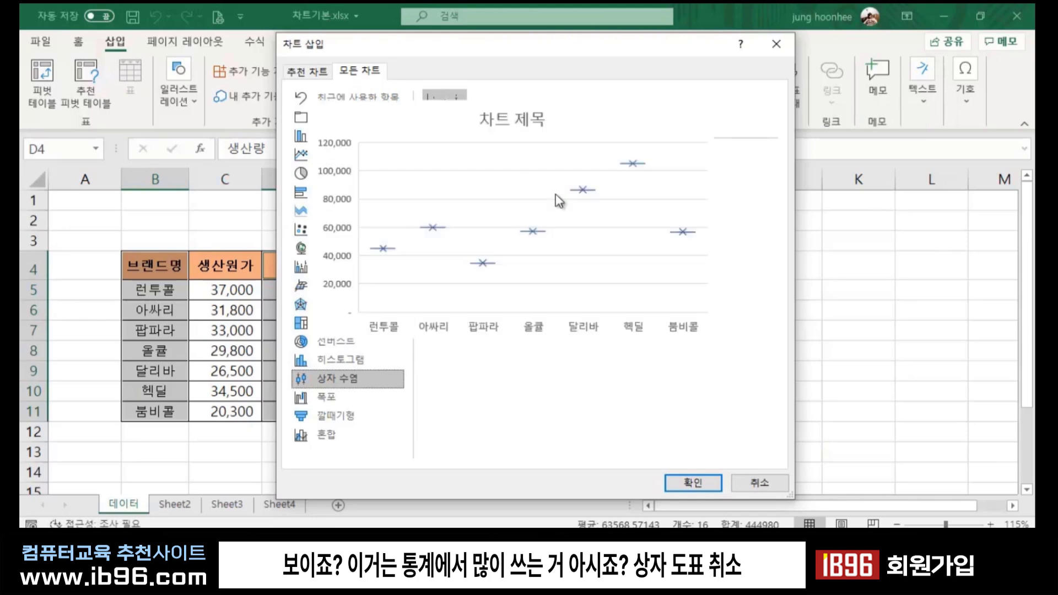
left_click(764, 483)
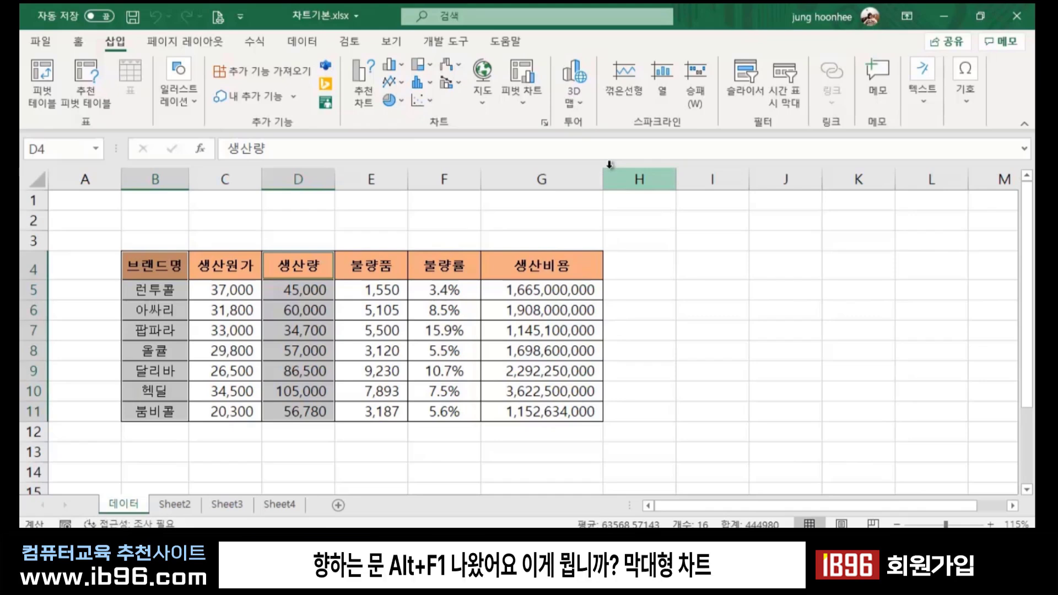
- Insert a clustered 생산량 column chart with Alt+F1 and position it just right of the table
key("alt+F1")
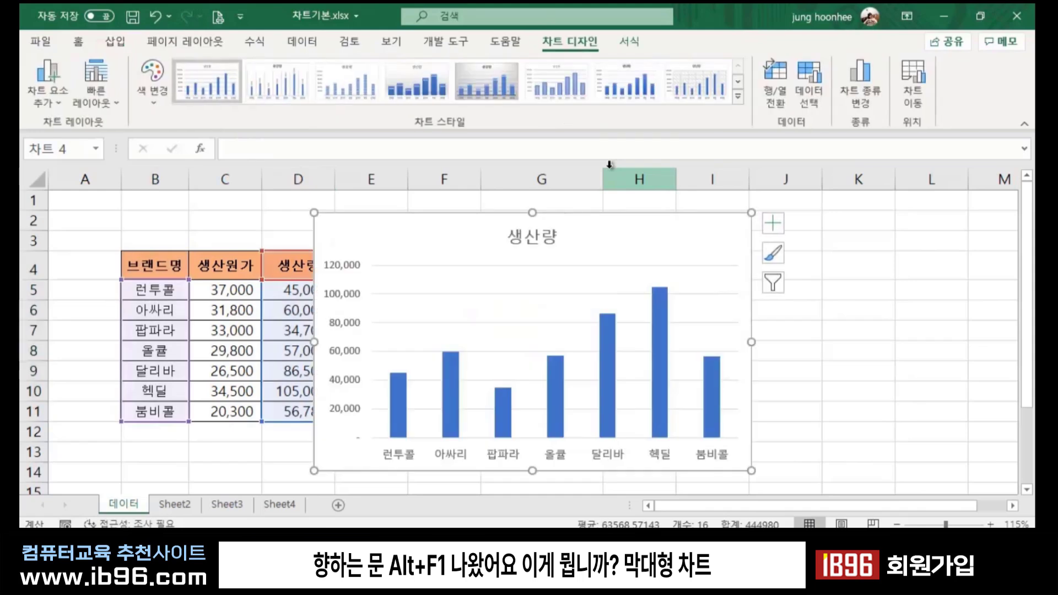
mouse_move(445, 219)
left_mouse_down()
mouse_move(637, 260)
mouse_move(555, 213)
mouse_move(574, 220)
mouse_move(328, 200)
left_mouse_up()
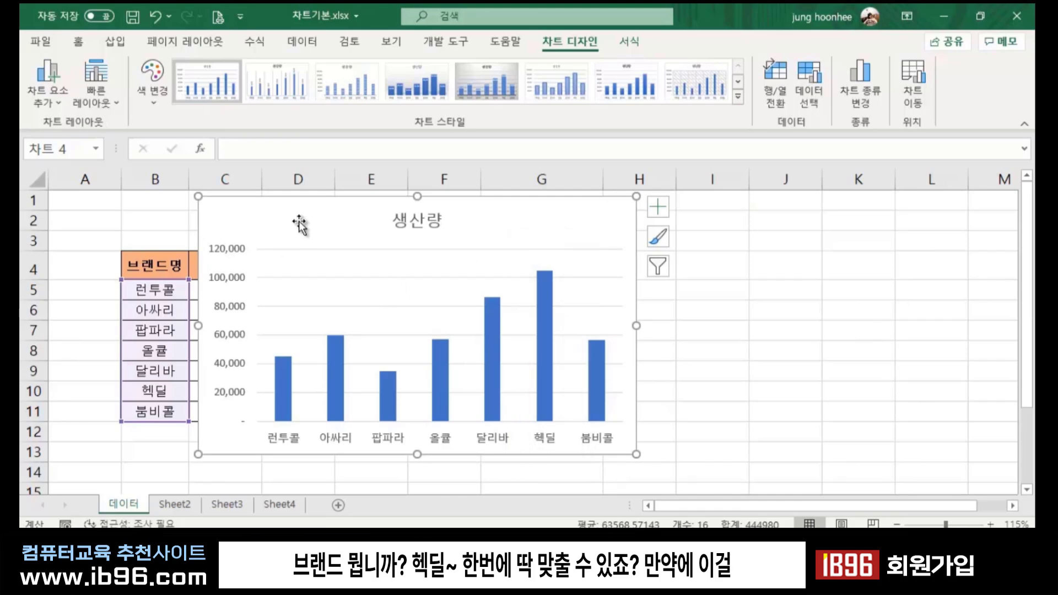
left_click_drag(297, 224, 745, 250)
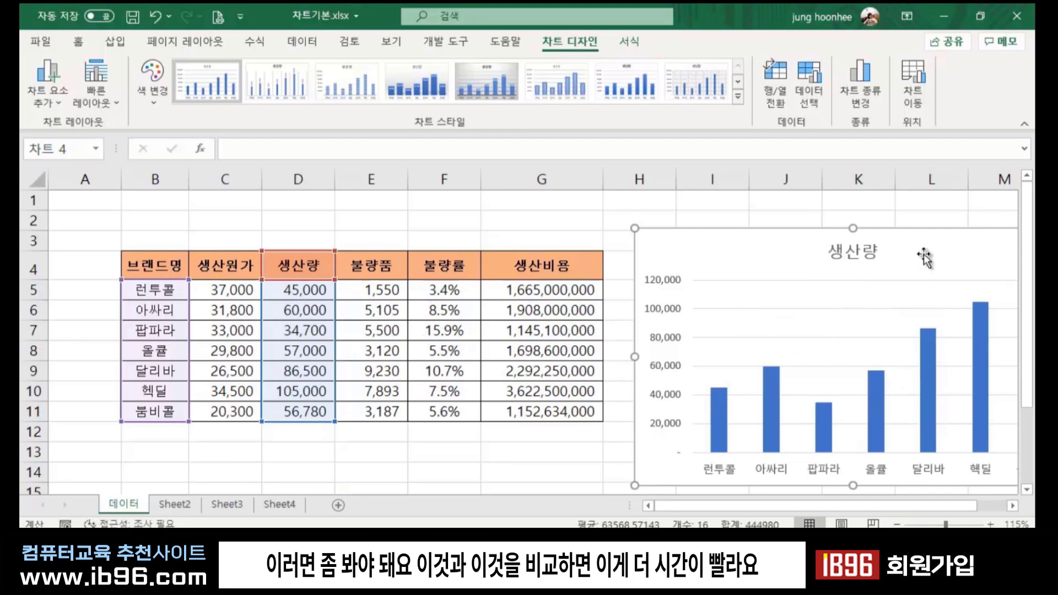
left_click_drag(921, 254, 684, 223)
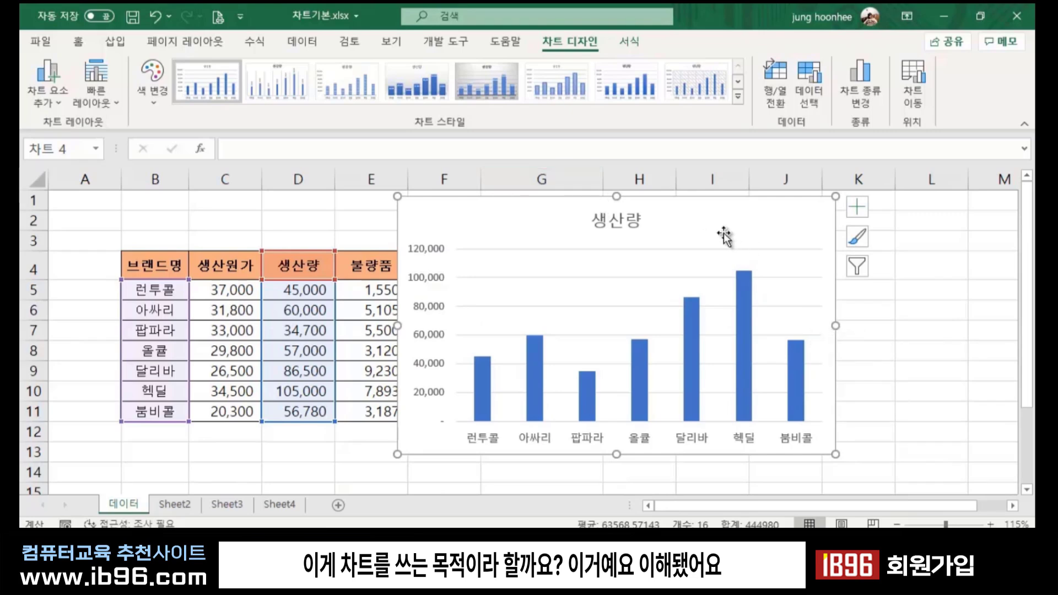
mouse_move(729, 230)
left_mouse_down()
mouse_move(800, 244)
mouse_move(835, 230)
left_mouse_up()
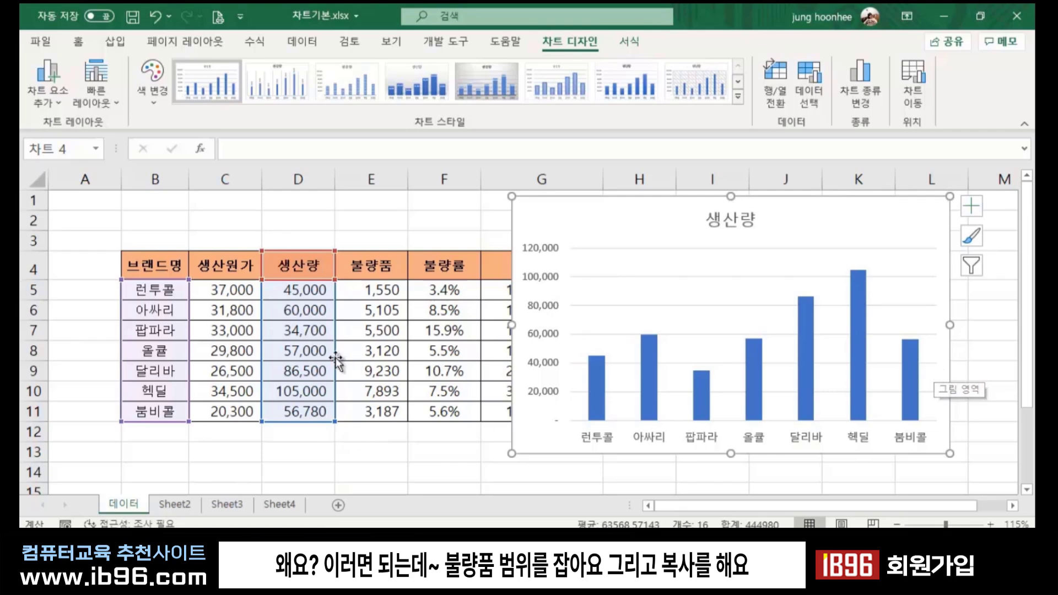
- Copy the 불량품 range E4:E11 and paste it into the chart as a second series
left_click(370, 267)
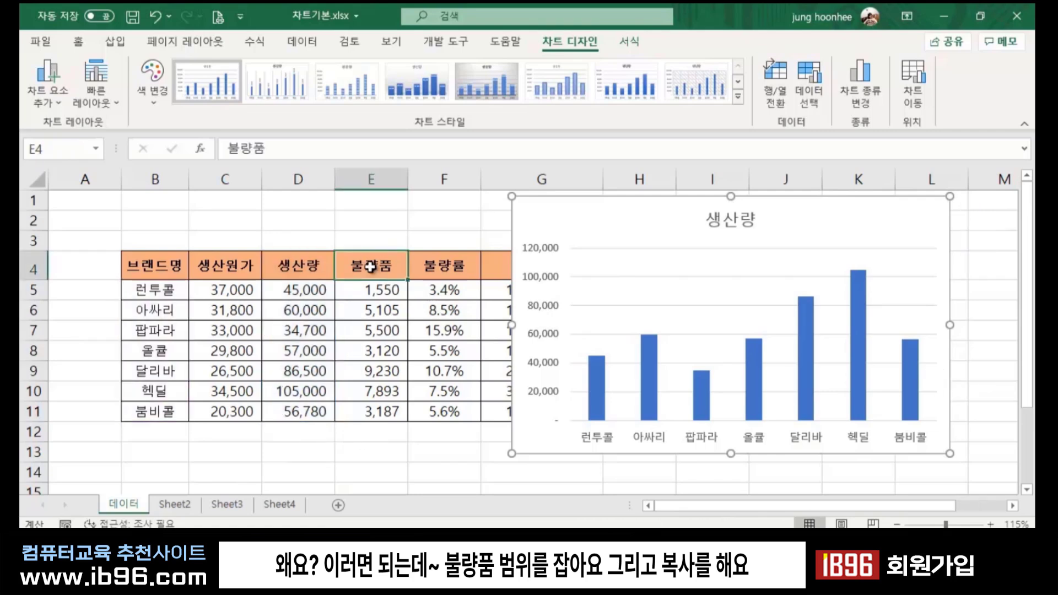
left_click_drag(370, 267, 360, 412)
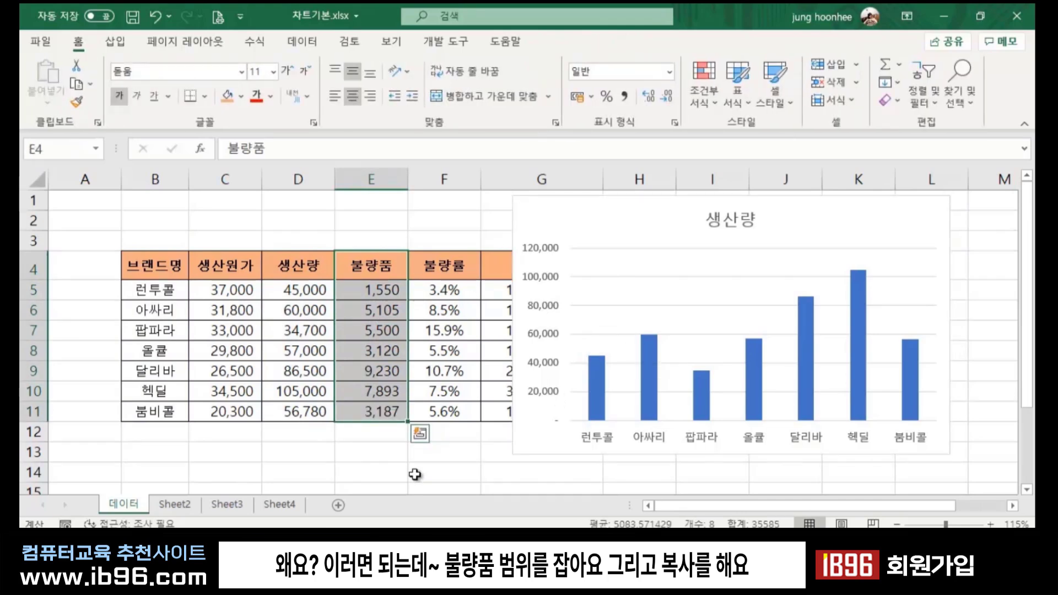
key("ctrl+c")
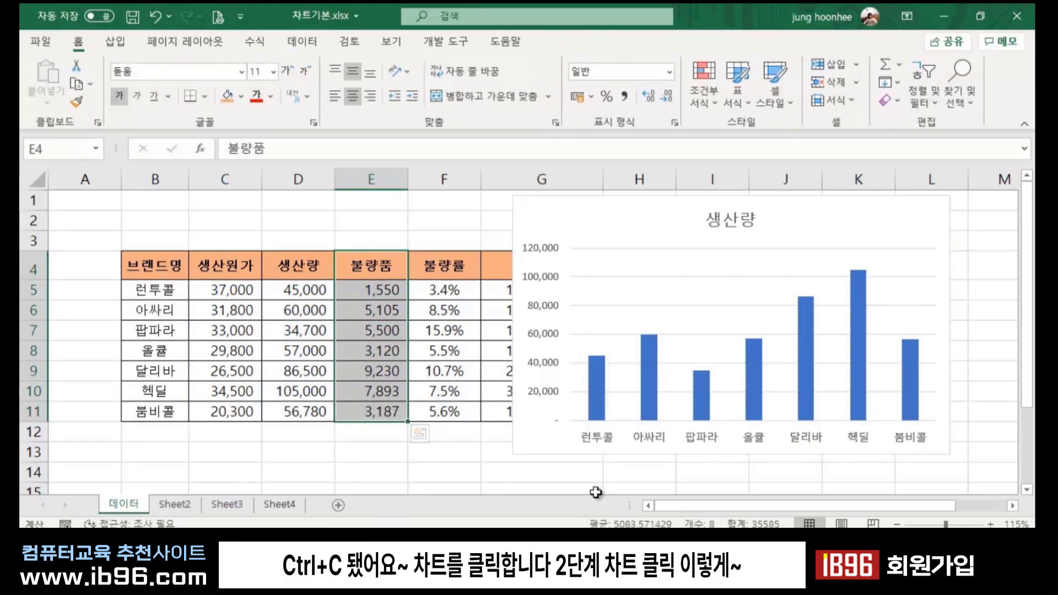
key("ctrl+c")
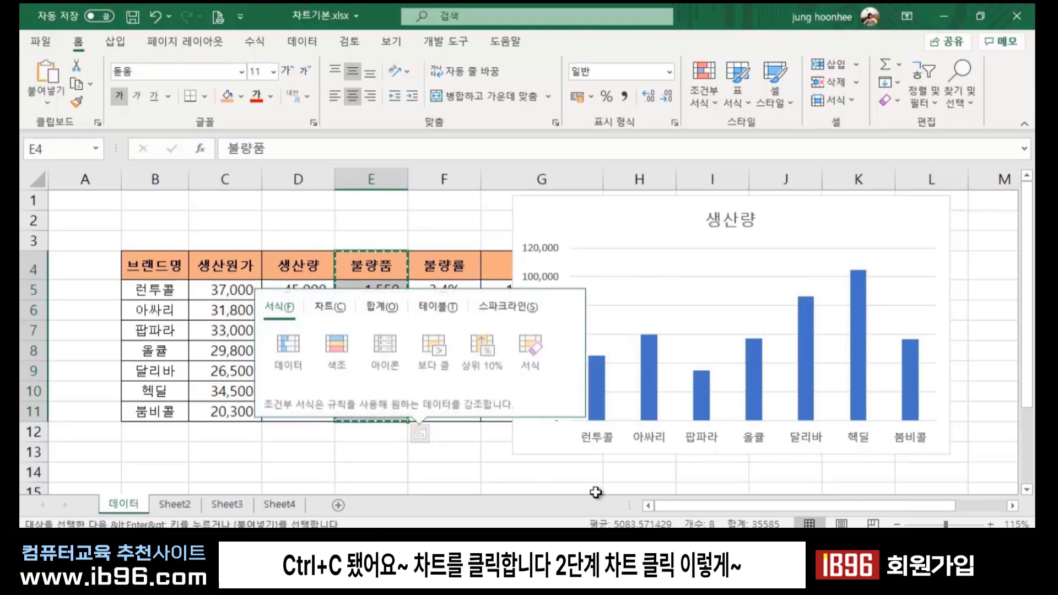
key("ctrl+q")
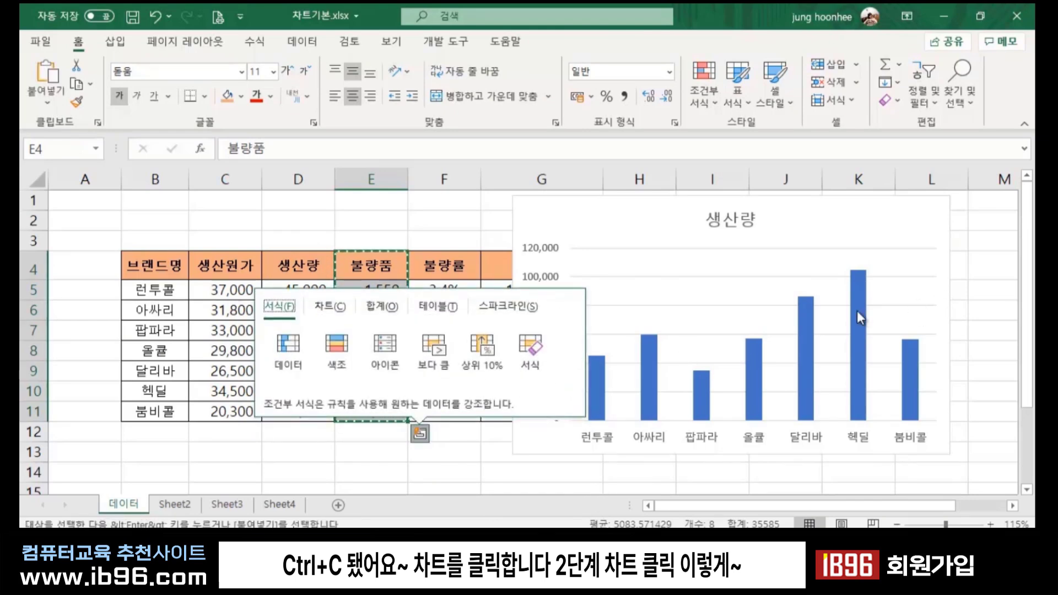
left_click(818, 222)
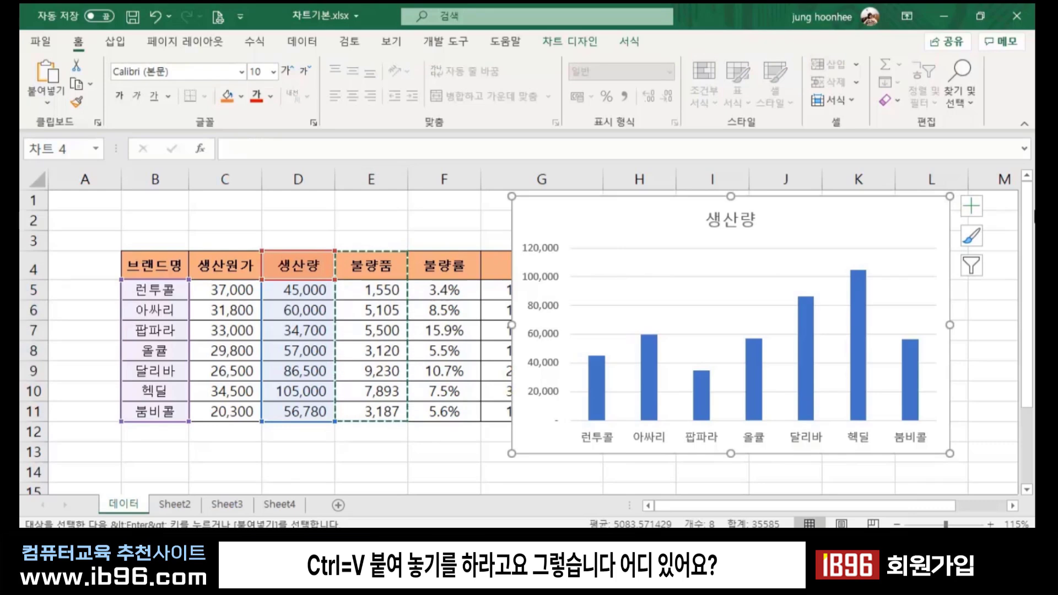
key("ctrl+v")
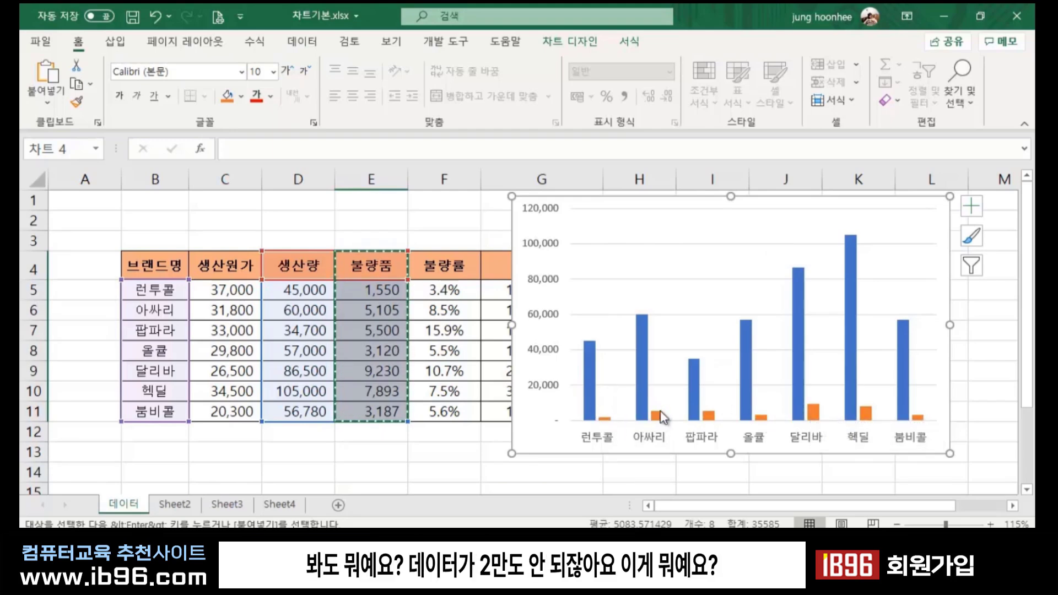
mouse_move(865, 413)
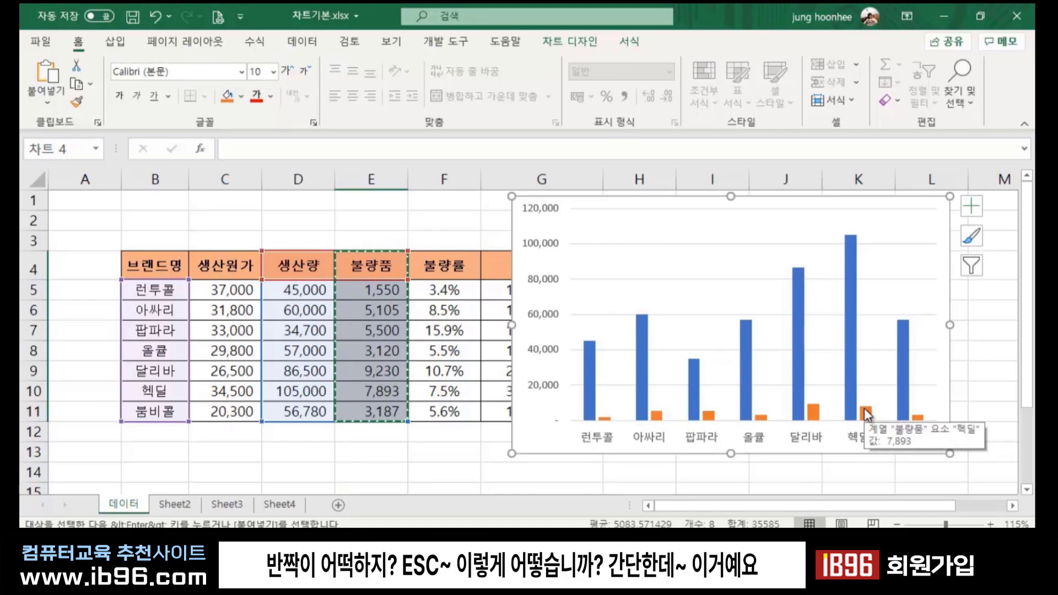
- Delete the orange 불량품 series from the chart and nudge the chart slightly left
key("Escape")
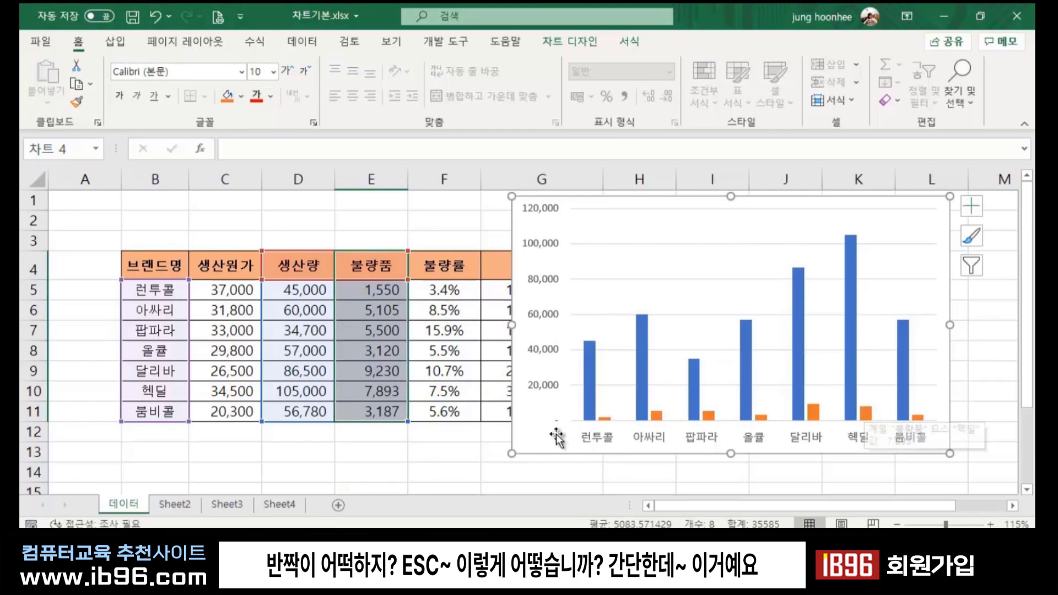
left_click(491, 461)
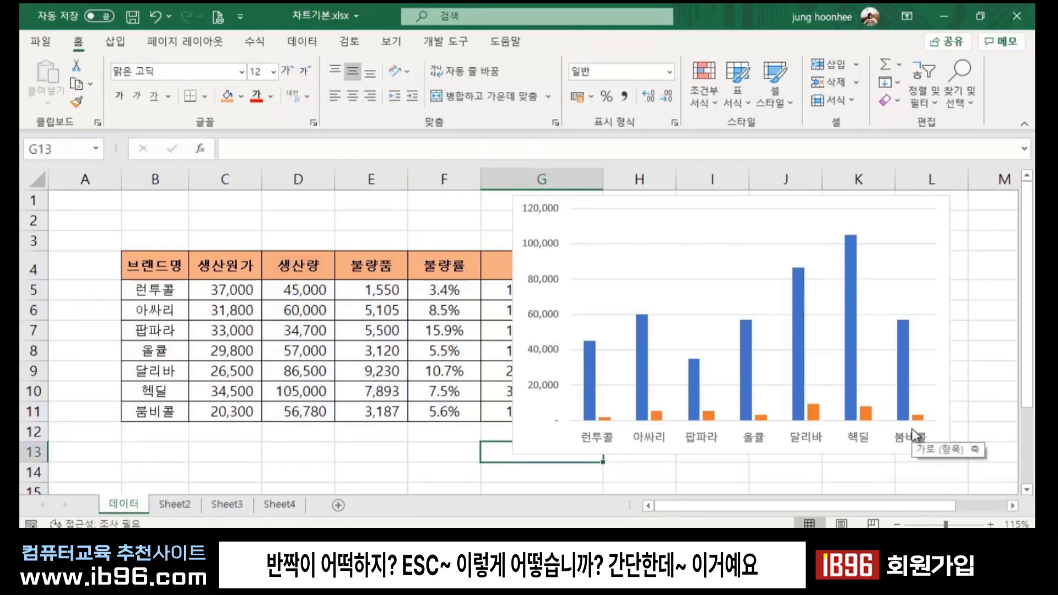
left_click(936, 232)
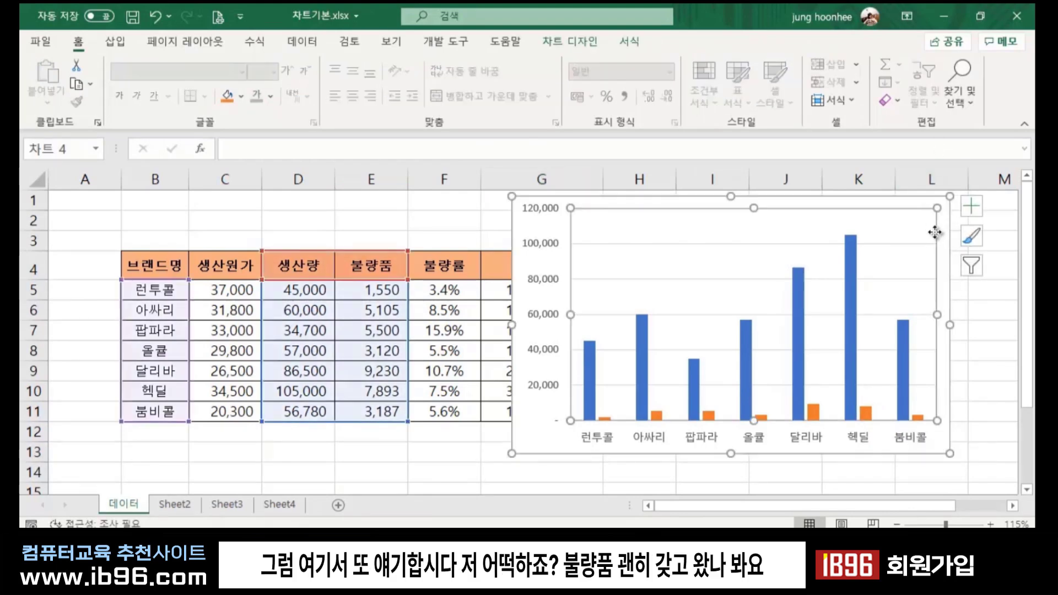
left_click(631, 202)
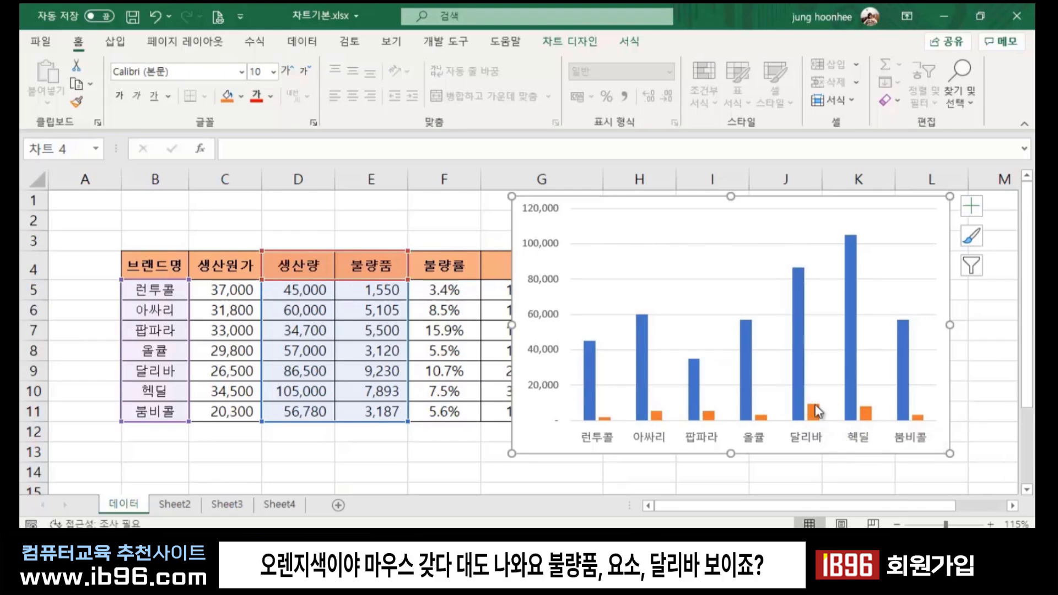
mouse_move(813, 412)
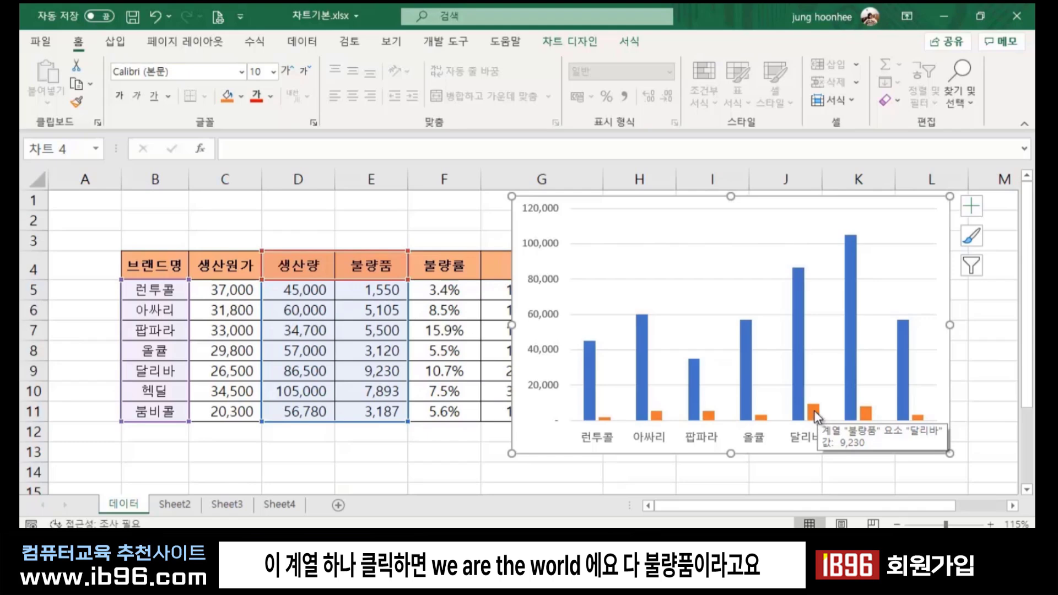
left_click(815, 410)
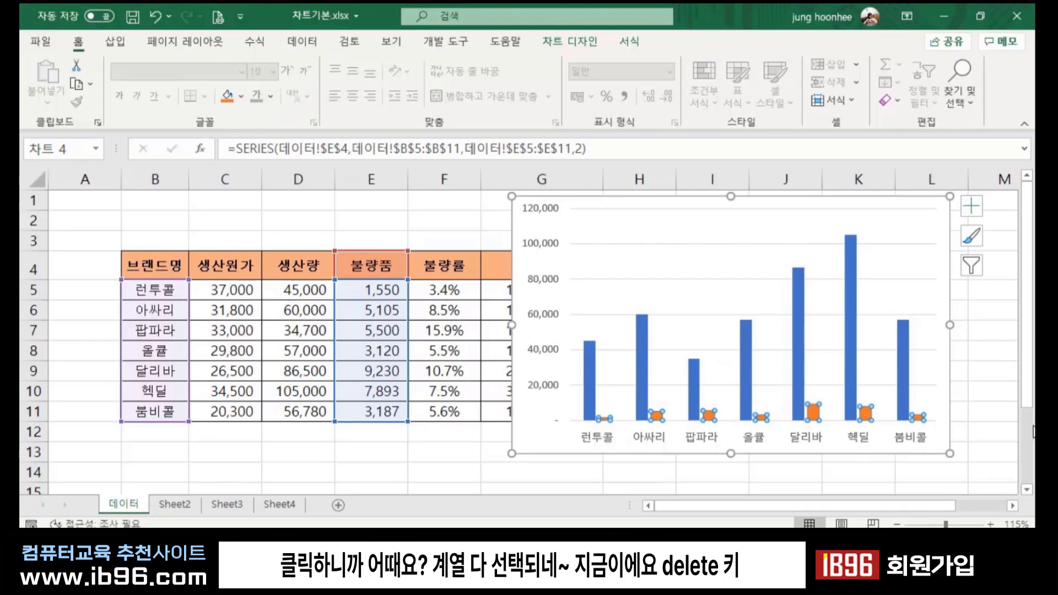
key("Delete")
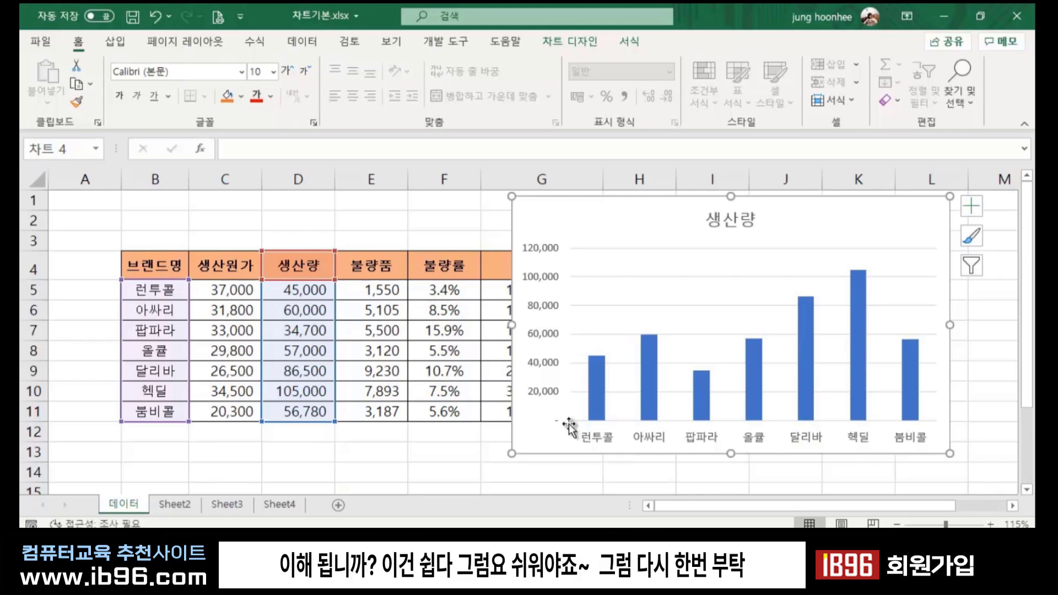
left_click_drag(665, 226, 649, 232)
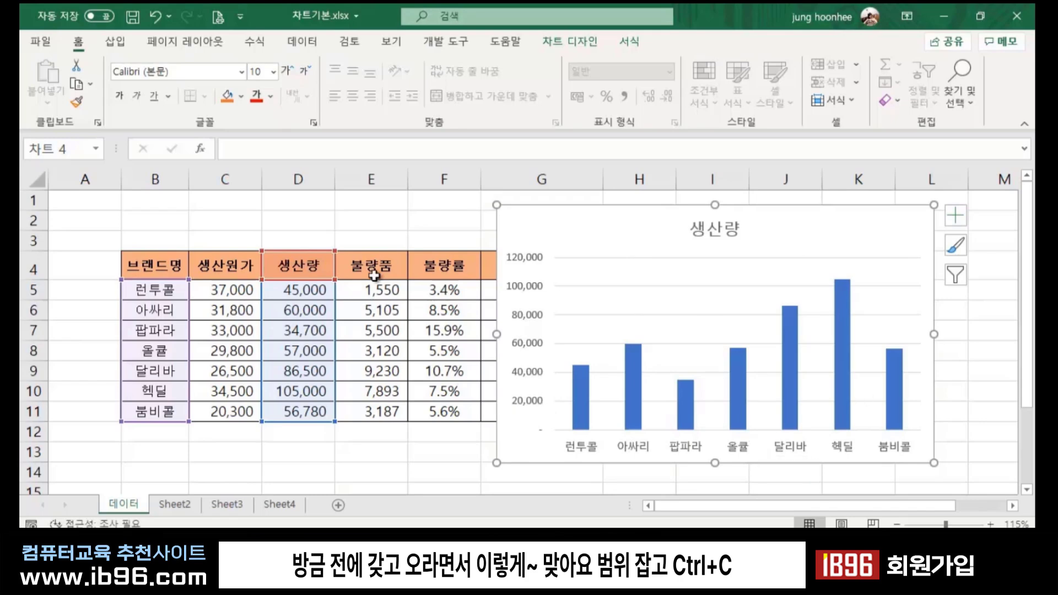
- Copy E4:E11 and paste it into the chart to restore the orange 불량품 series
left_click_drag(367, 266, 367, 415)
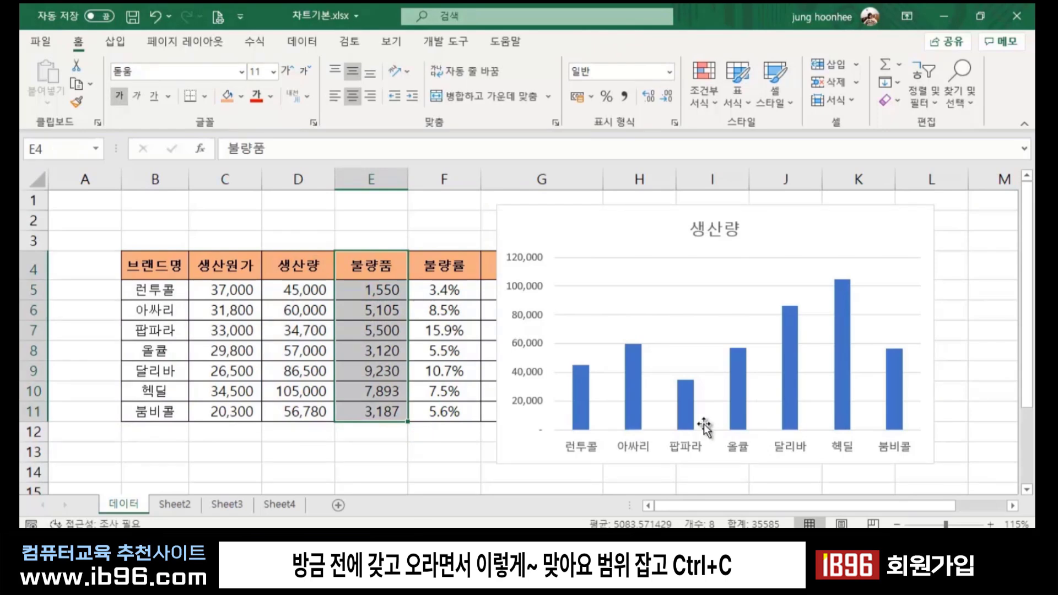
key("ctrl+c")
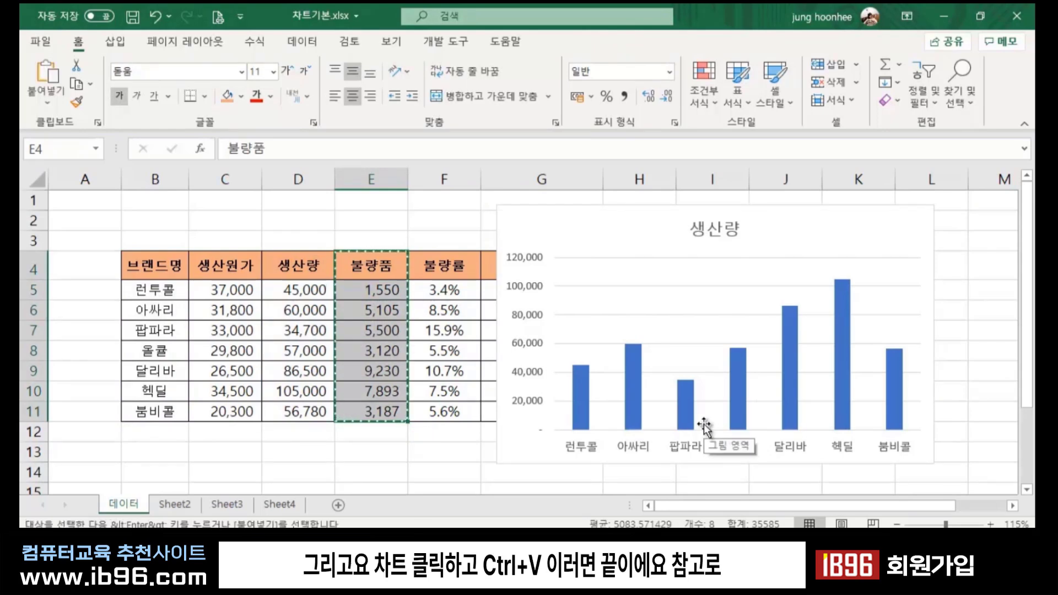
left_click(594, 233)
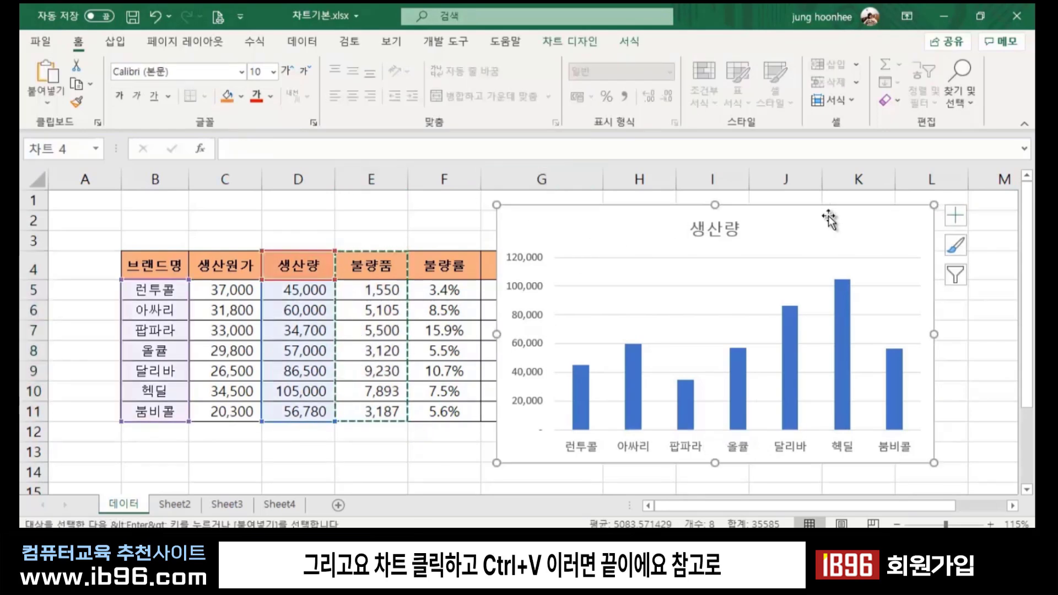
key("ctrl+v")
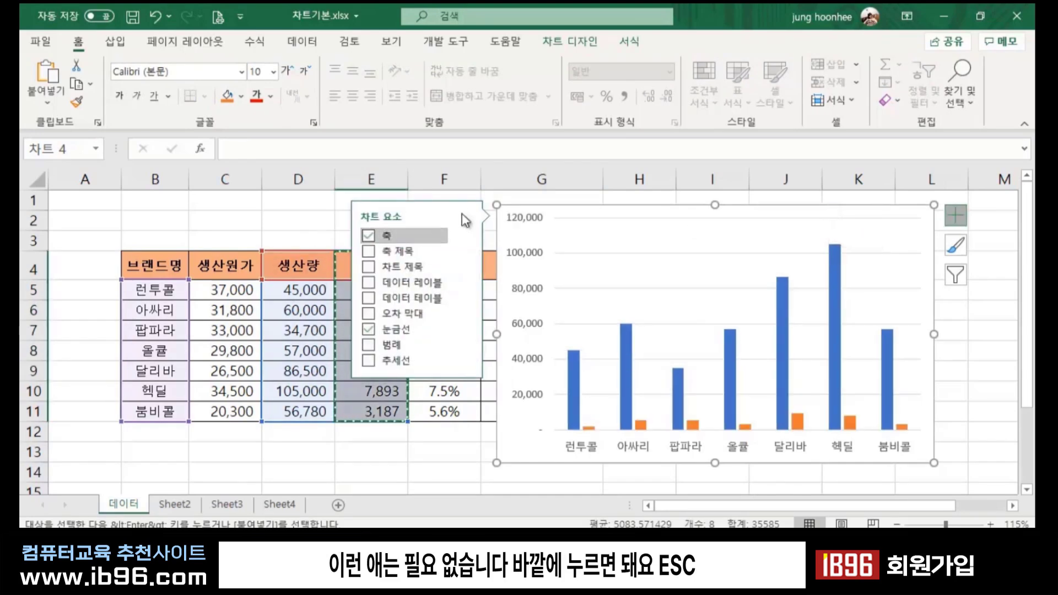
left_click(564, 197)
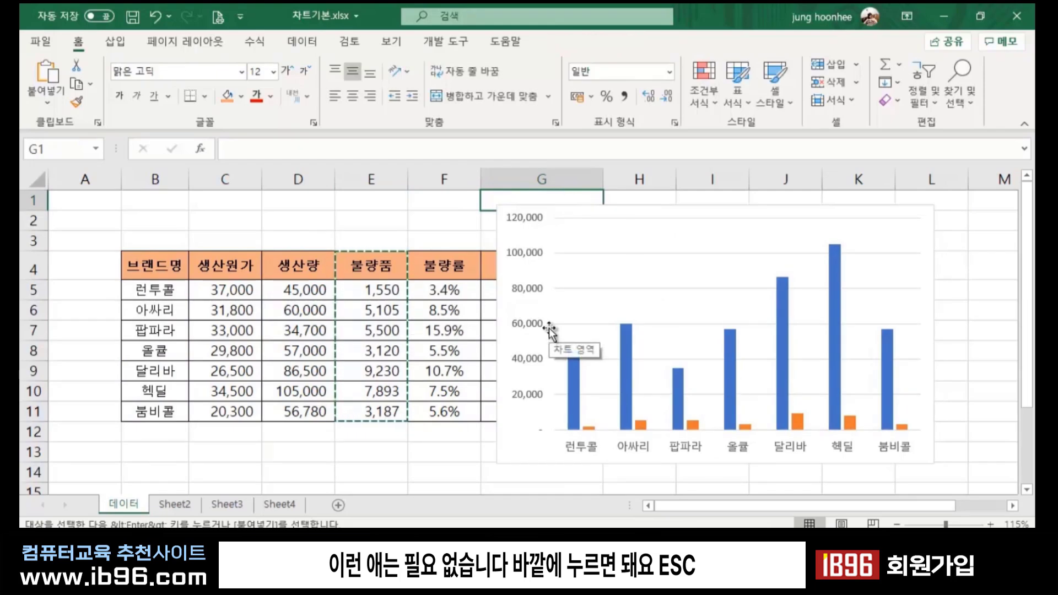
key("Escape")
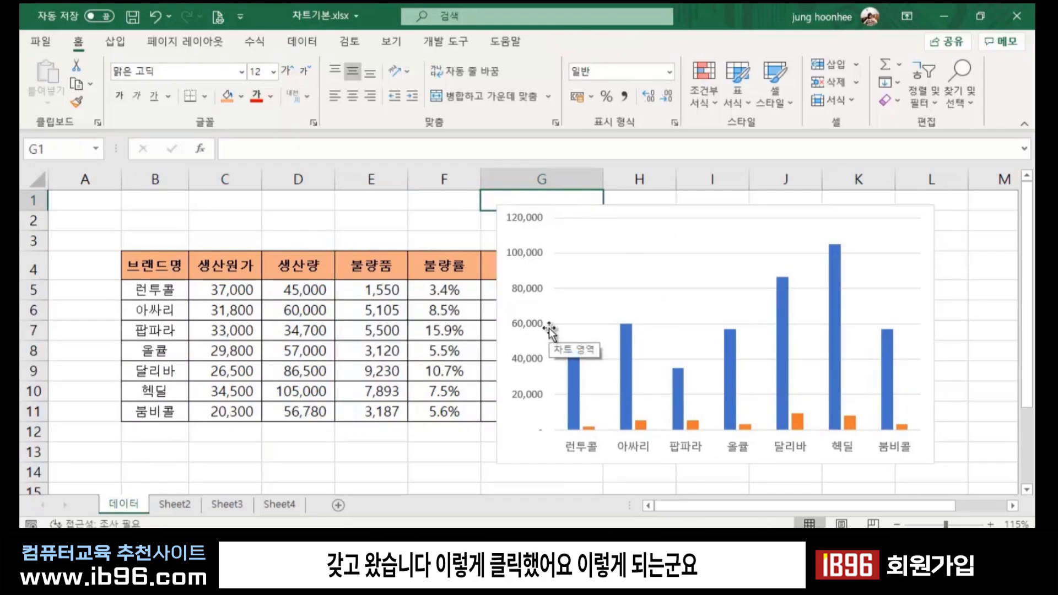
left_click(486, 462)
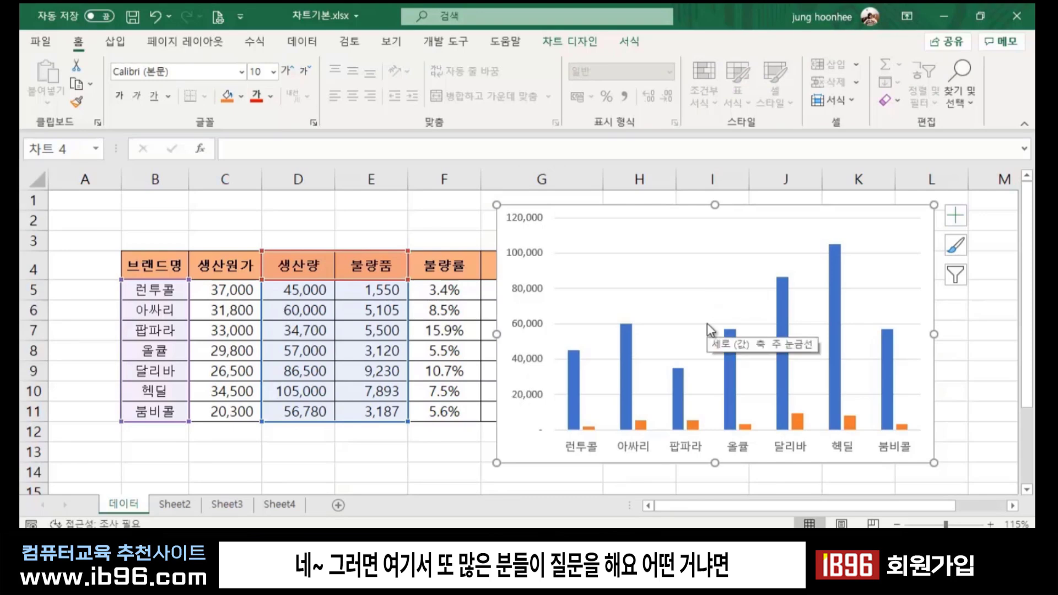
left_click(297, 472)
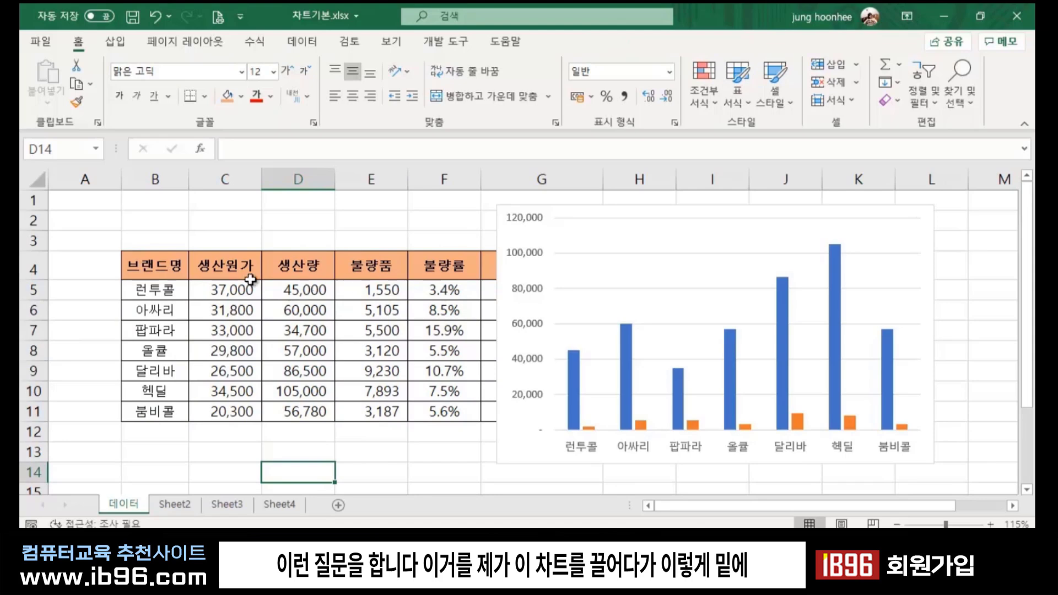
left_click(180, 222)
left_click(250, 224)
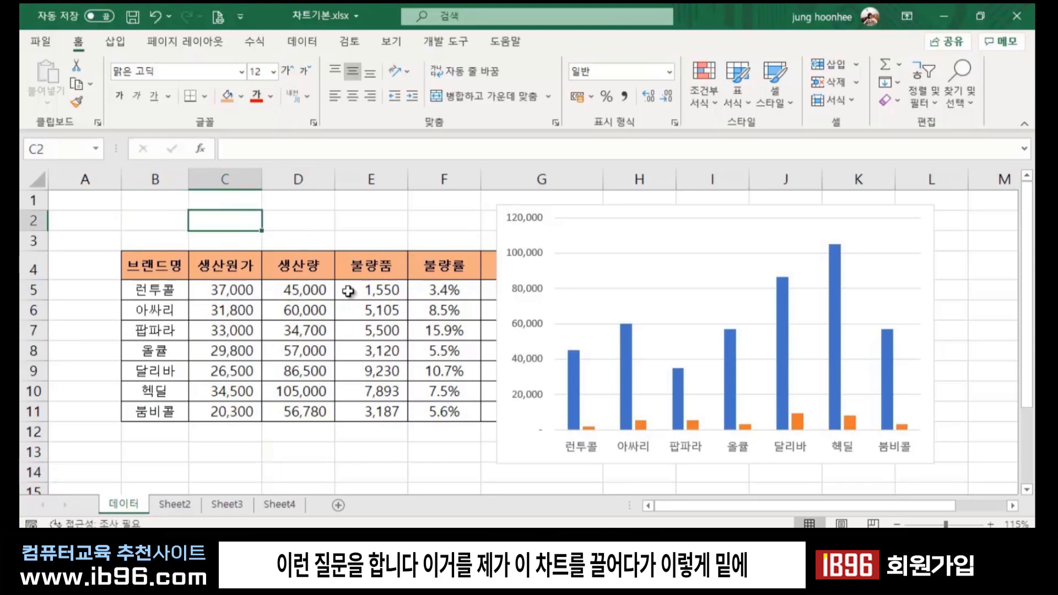
- Move the chart down below the brand table
mouse_move(553, 206)
left_mouse_down()
mouse_move(354, 435)
mouse_move(184, 453)
left_mouse_up()
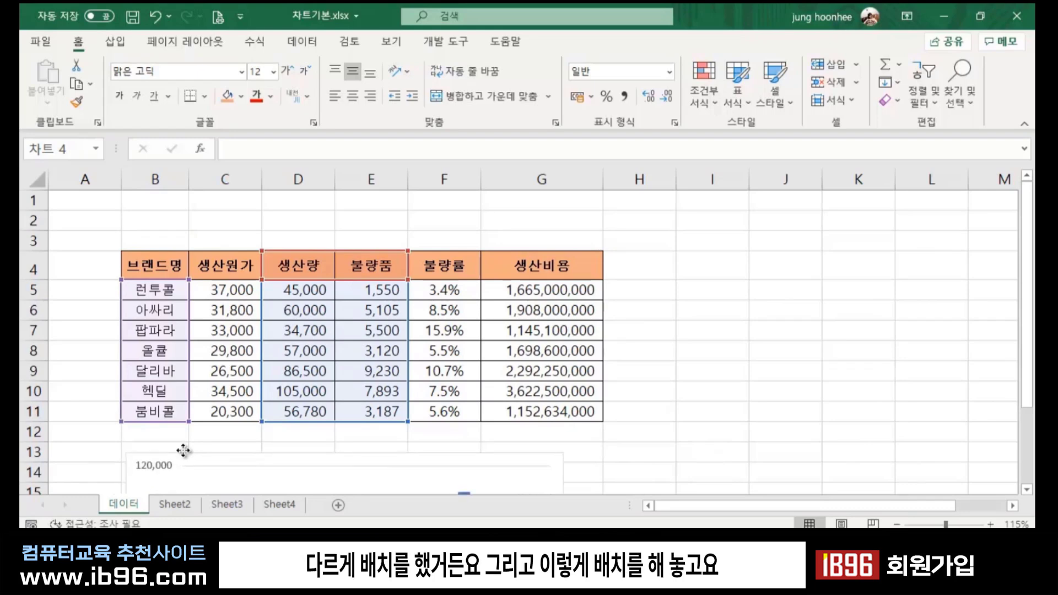
scroll(669, 391, "down", 1)
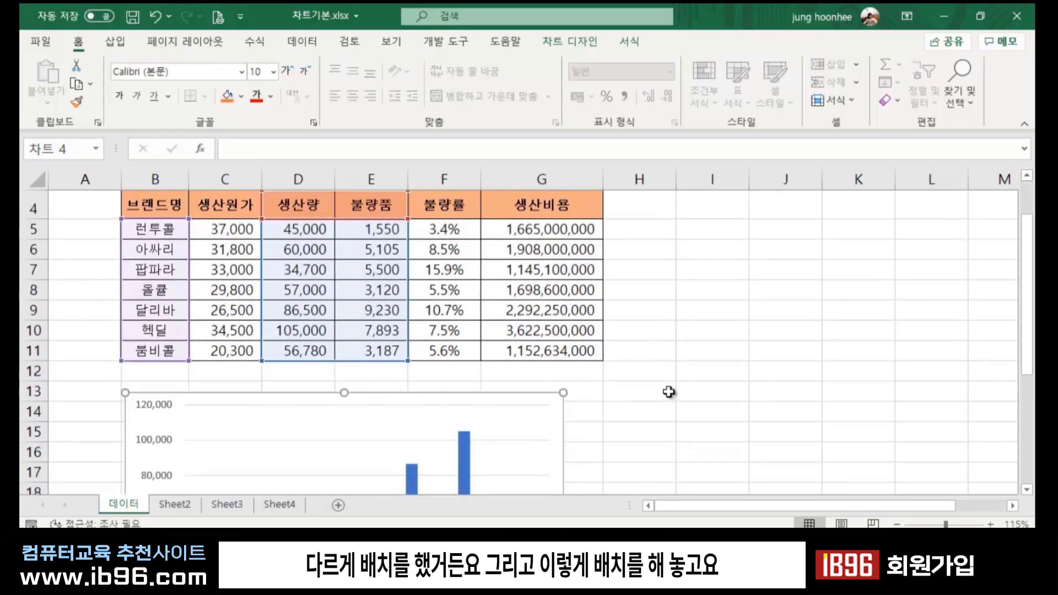
scroll(669, 391, "down", 2)
scroll(669, 392, "down", 1)
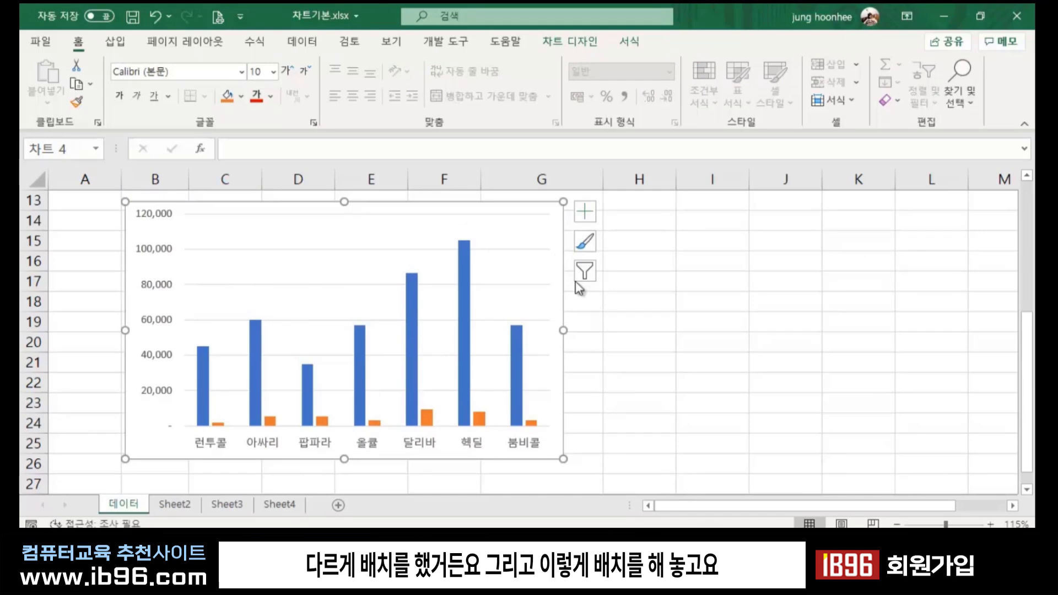
scroll(651, 317, "up", 1)
scroll(650, 326, "up", 1)
scroll(648, 332, "down", 2)
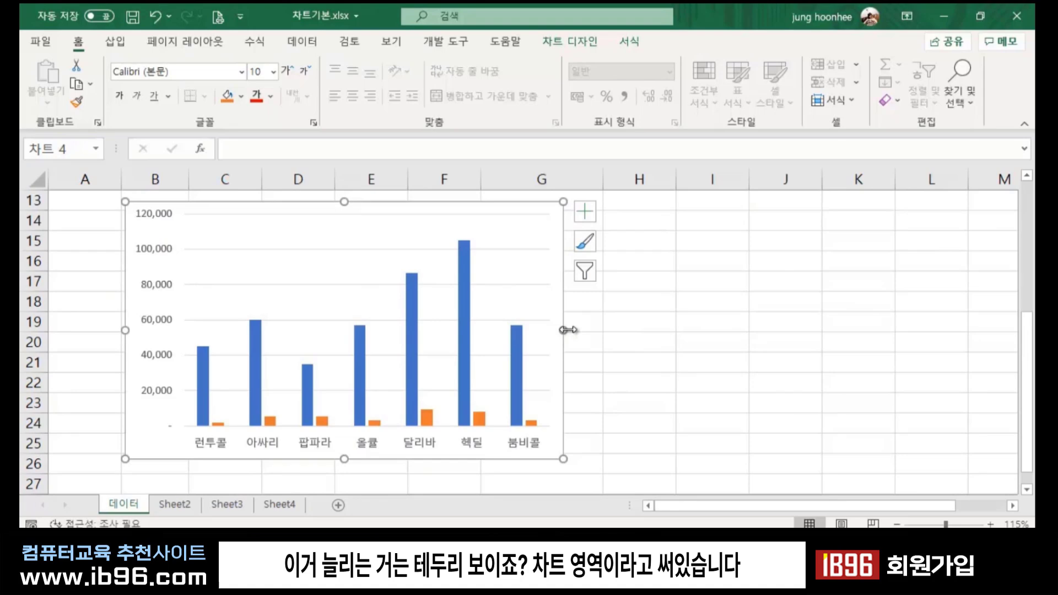
- Widen the chart so it spans columns B through G, matching the table width
left_click_drag(568, 330, 604, 329)
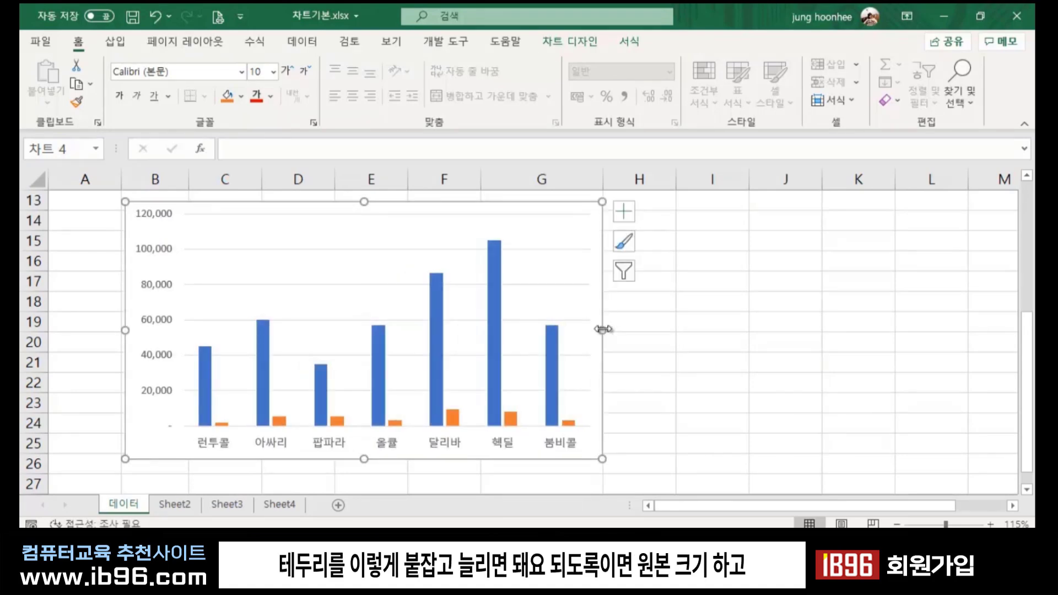
scroll(603, 329, "up", 1)
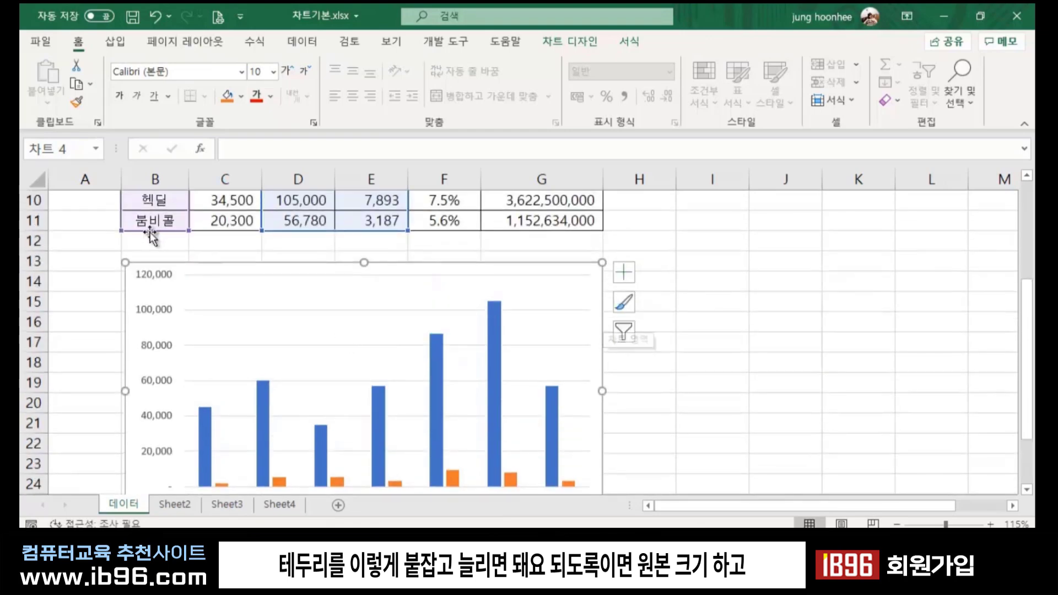
left_click_drag(126, 391, 121, 392)
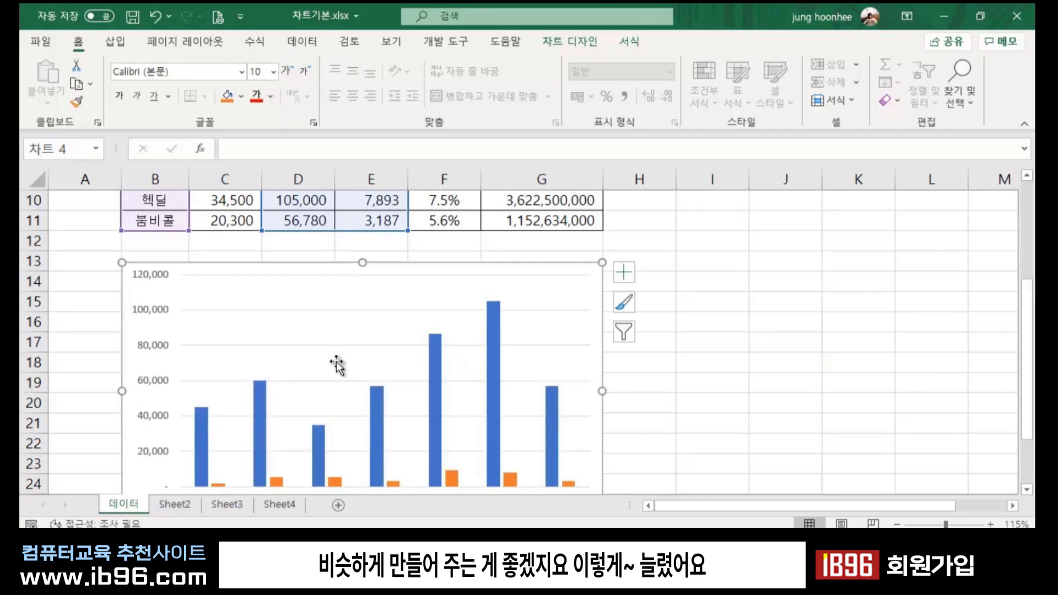
left_click(665, 323)
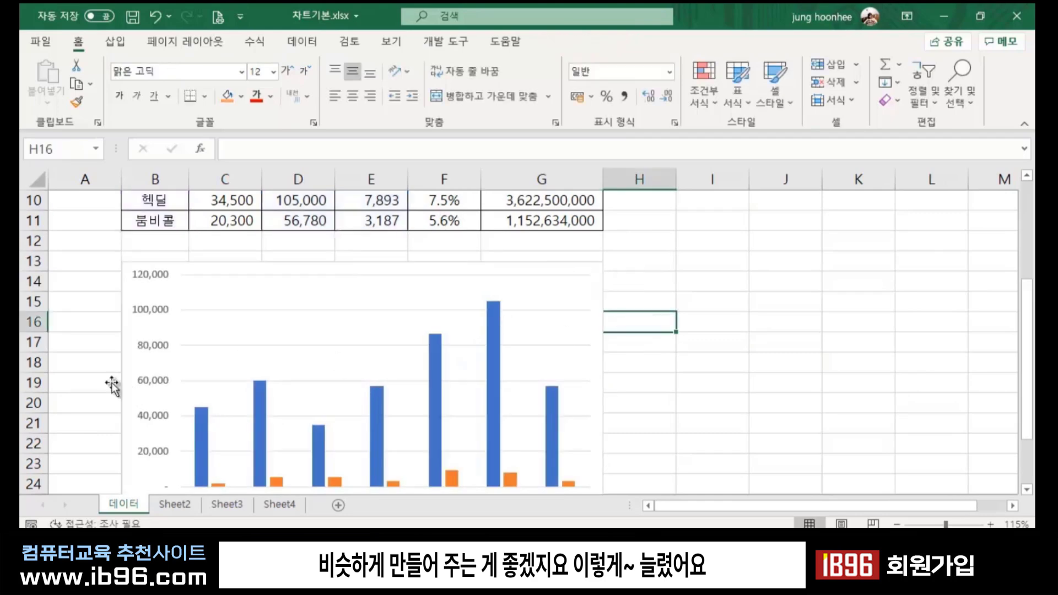
- Scroll the 데이터 sheet back to row 1 so the brand table sits above the chart
left_click(816, 278)
scroll(650, 320, "up", 1)
scroll(650, 320, "up", 2)
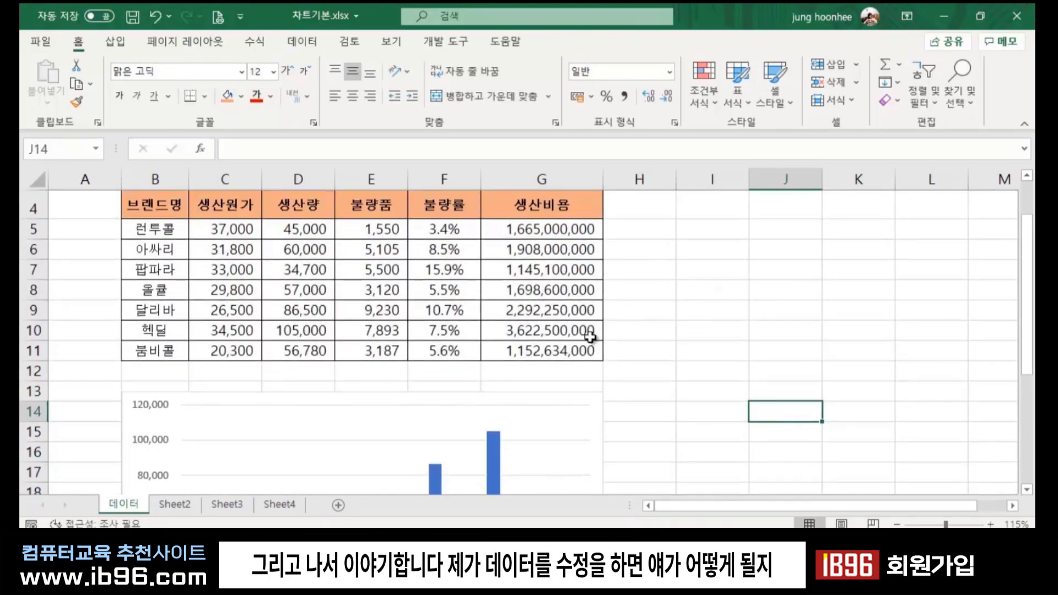
scroll(587, 340, "down", 1)
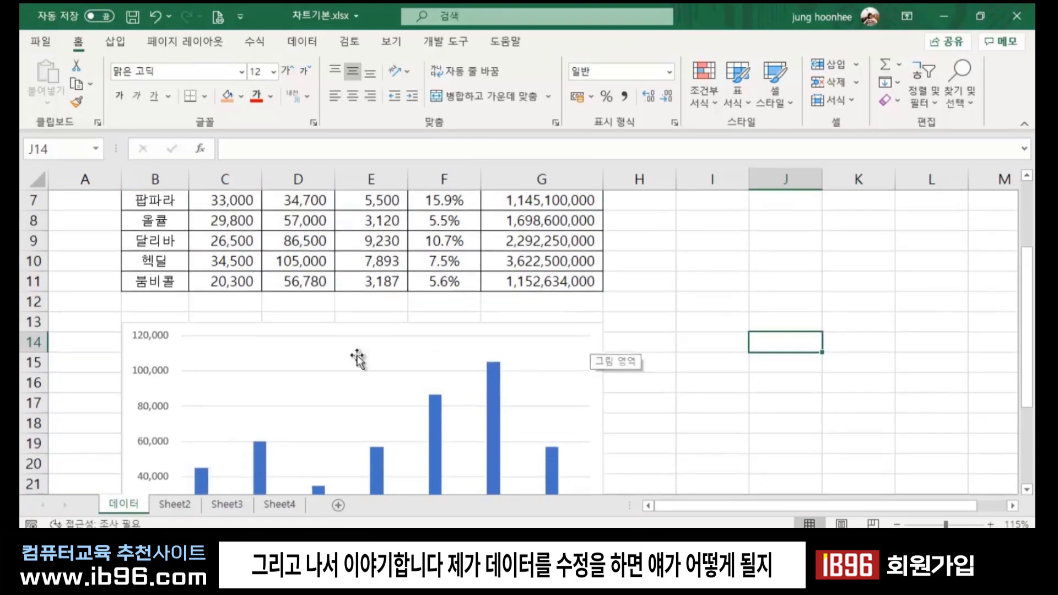
scroll(308, 269, "up", 1)
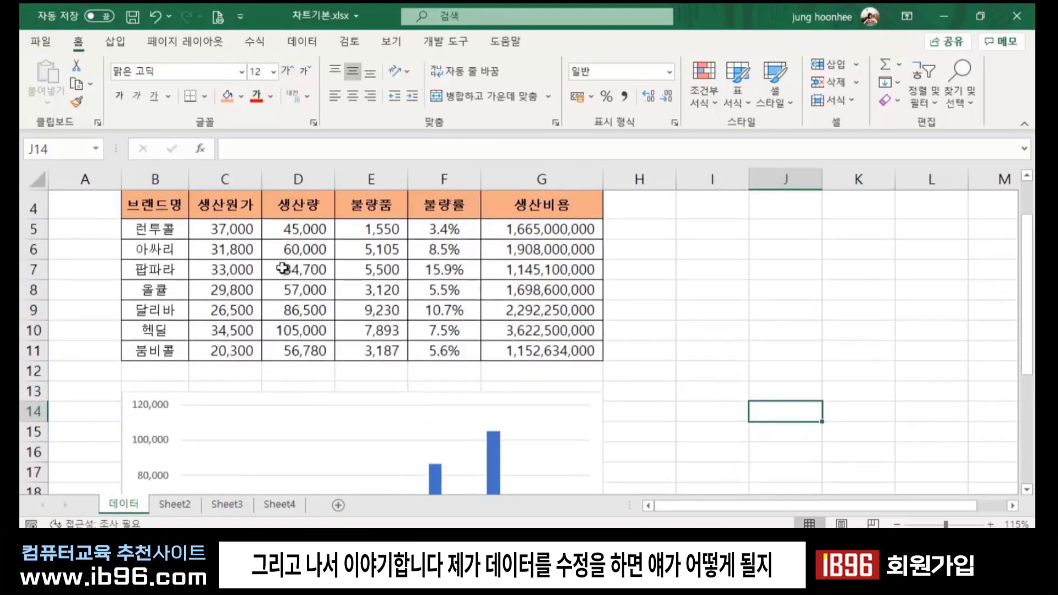
scroll(297, 275, "down", 2)
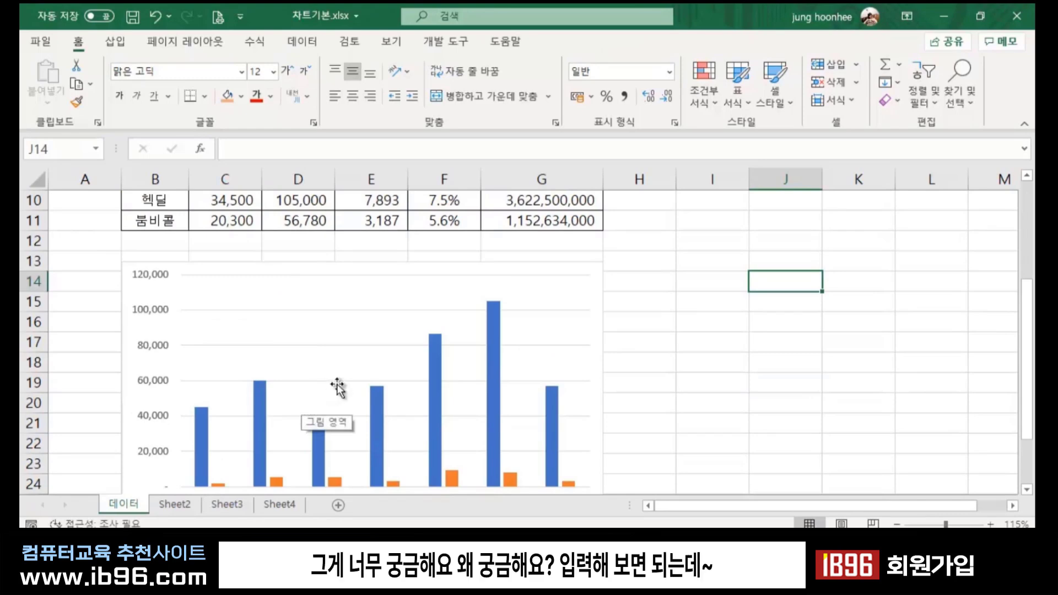
scroll(338, 387, "up", 1)
scroll(338, 387, "up", 1)
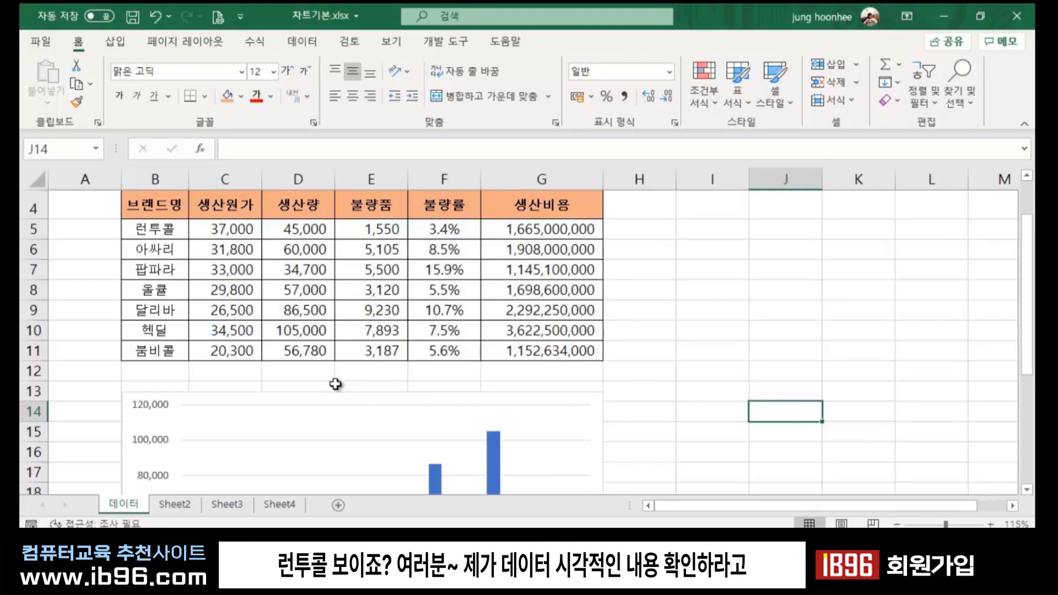
scroll(338, 387, "down", 1)
scroll(337, 387, "down", 2)
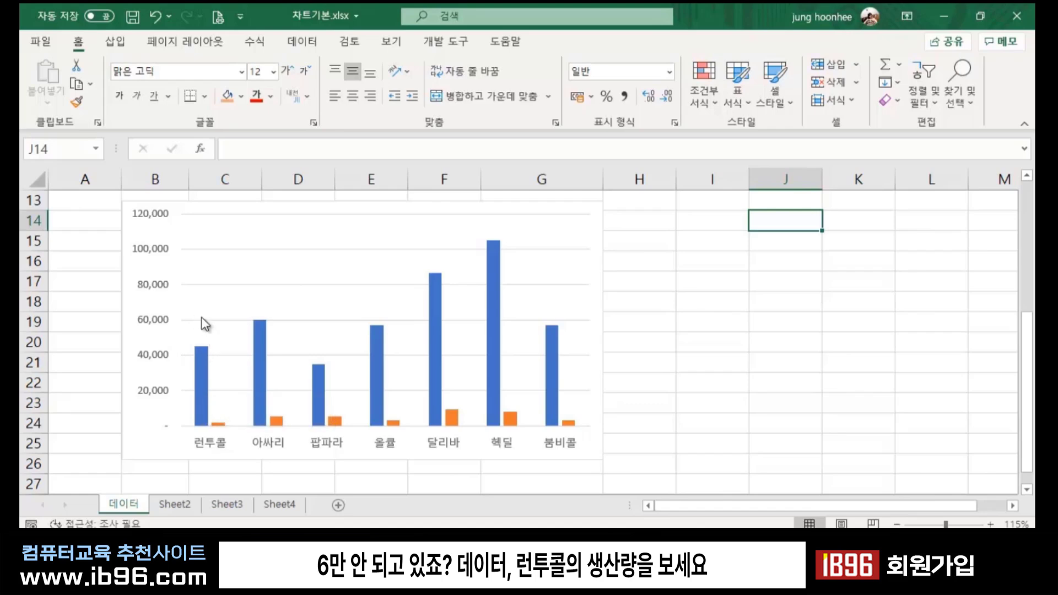
scroll(216, 331, "up", 2)
scroll(209, 328, "up", 2)
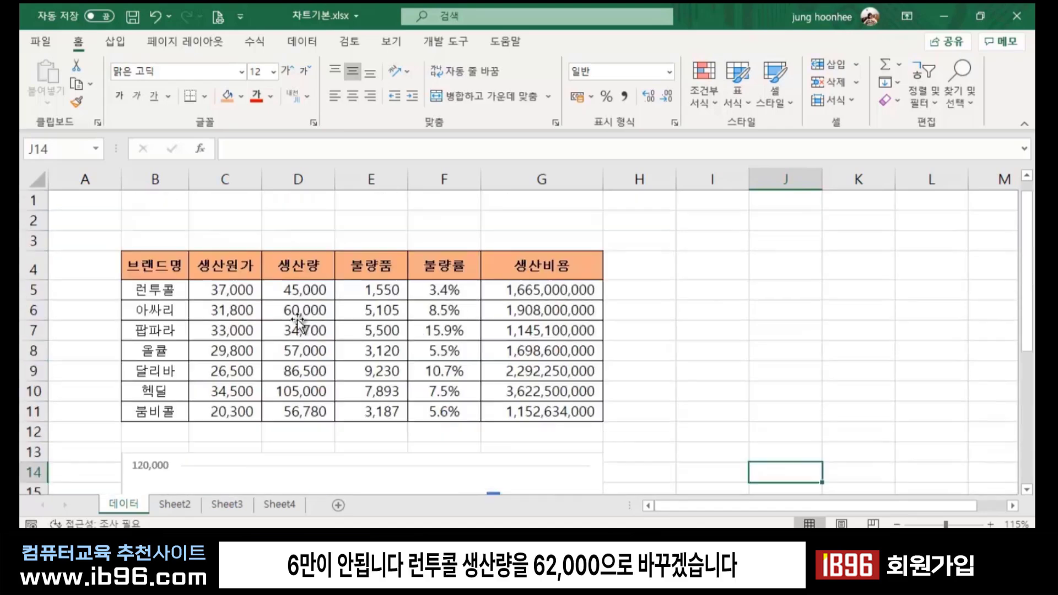
- Replace 런투콜's 생산량 in D5 with 62000 and check its taller bar in the chart
left_click(323, 292)
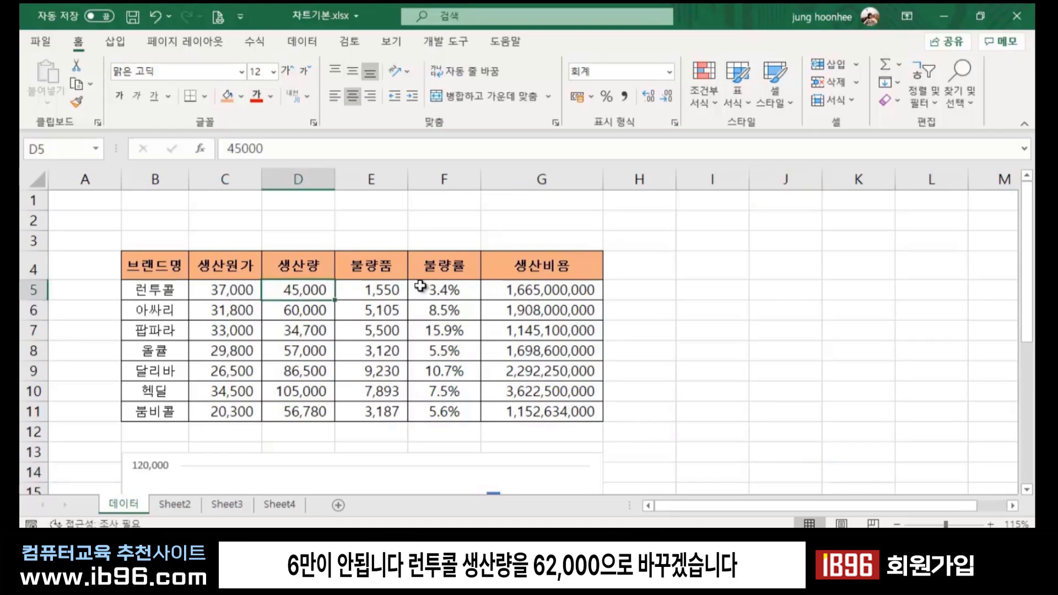
key("F2")
key("BackSpace")
key("BackSpace")
key("BackSpace")
type("62000")
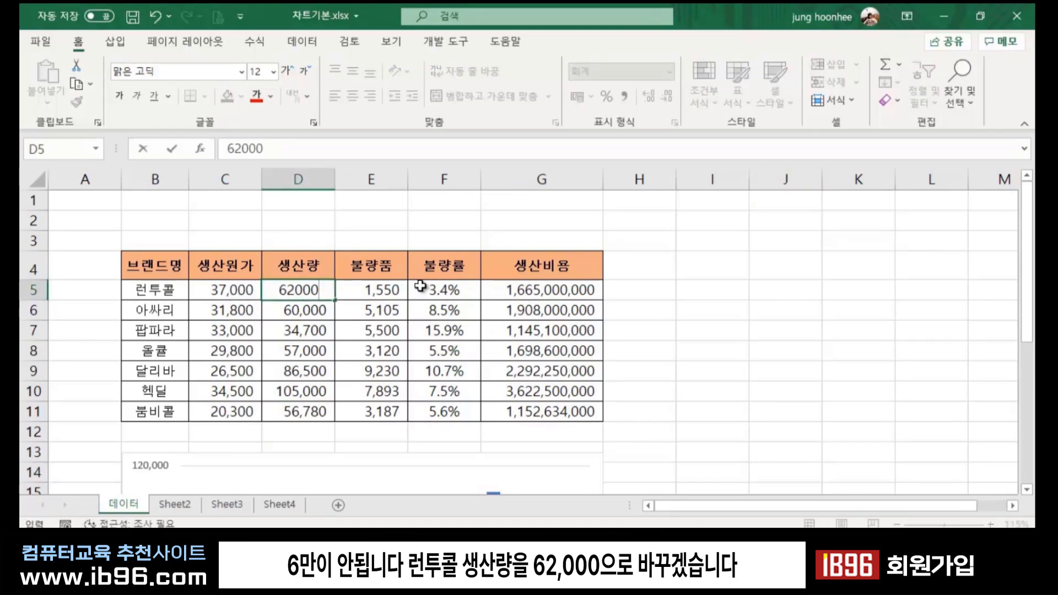
key("Return")
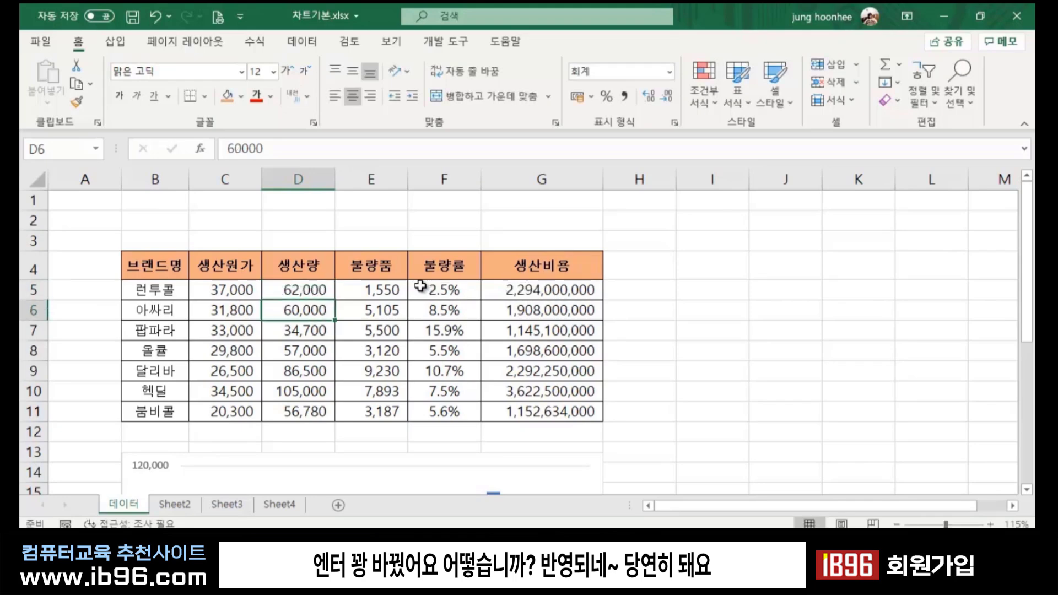
scroll(331, 347, "down", 3)
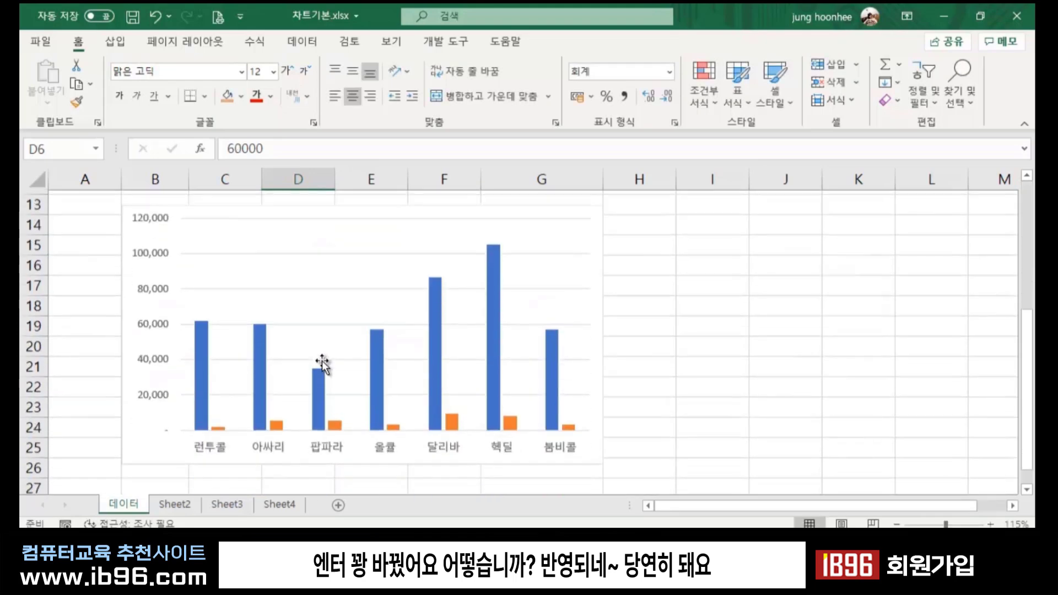
scroll(326, 359, "down", 1)
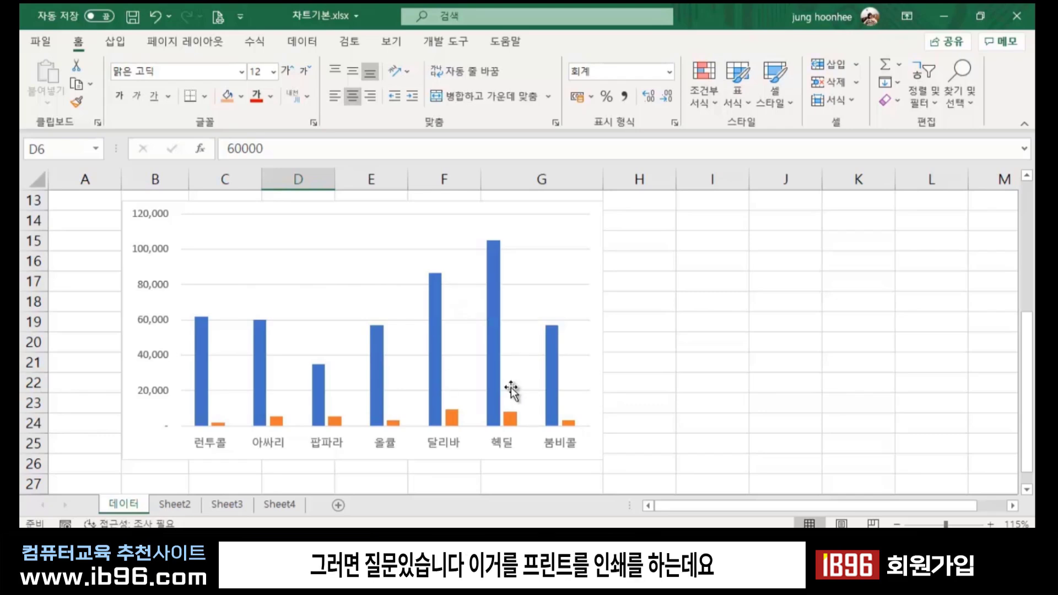
- Select only the column chart object, not the brand table, as the print selection
scroll(504, 389, "up", 2)
scroll(493, 407, "up", 2)
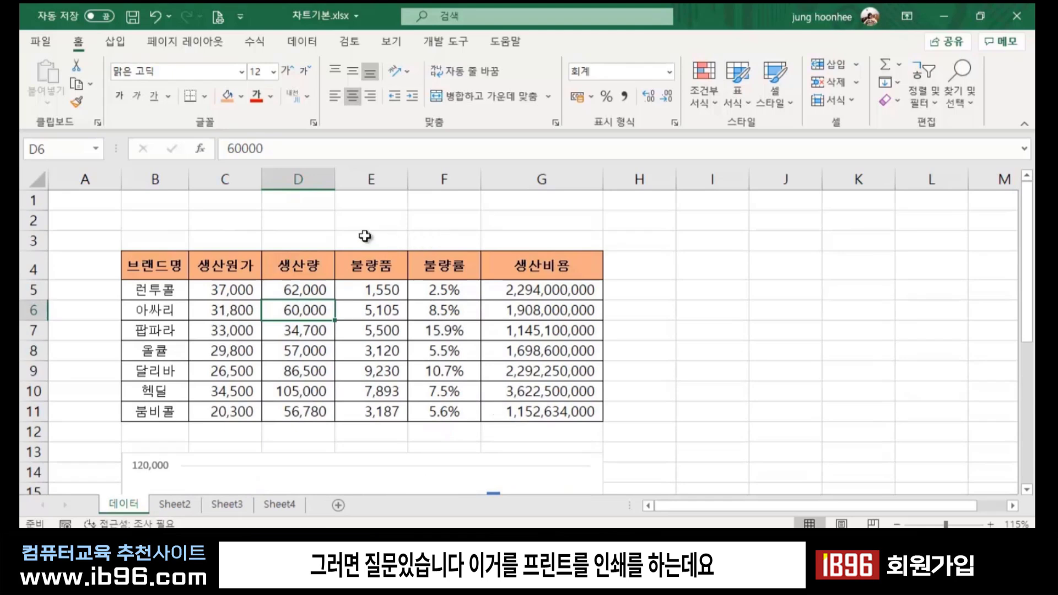
left_click(382, 223)
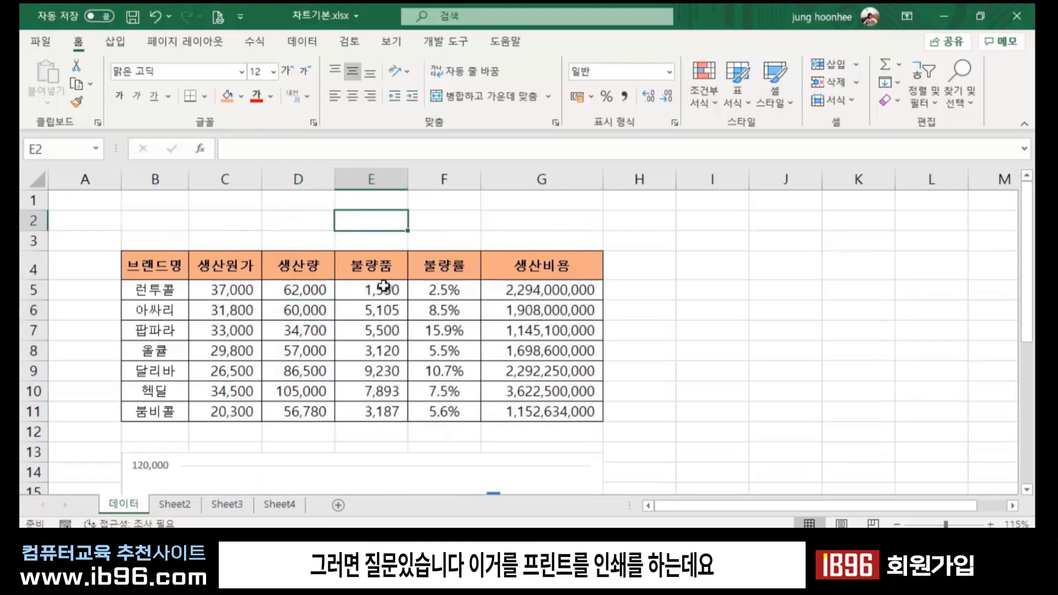
scroll(355, 373, "down", 1)
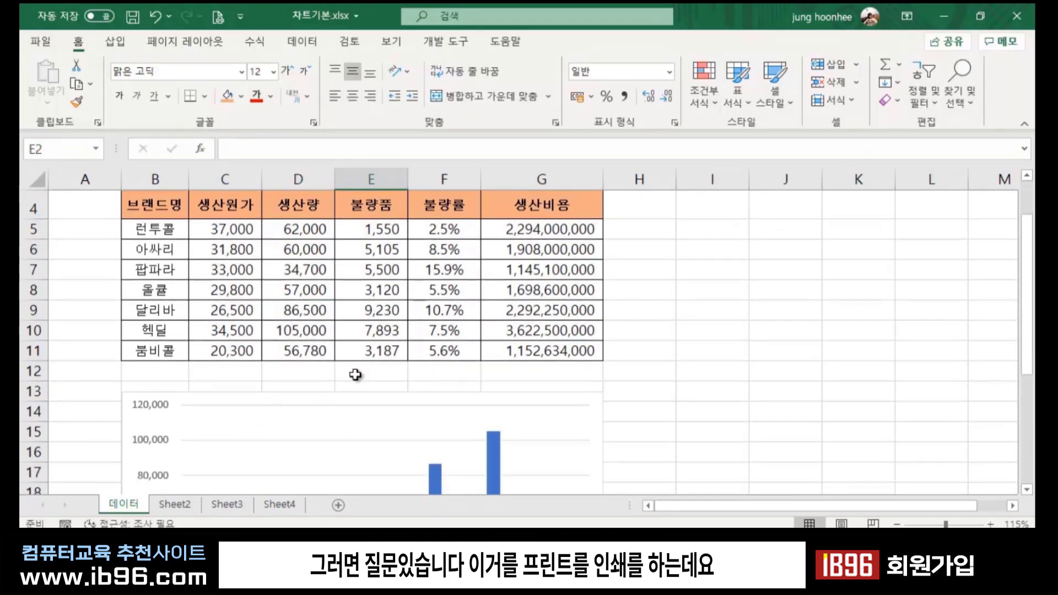
scroll(331, 353, "up", 1)
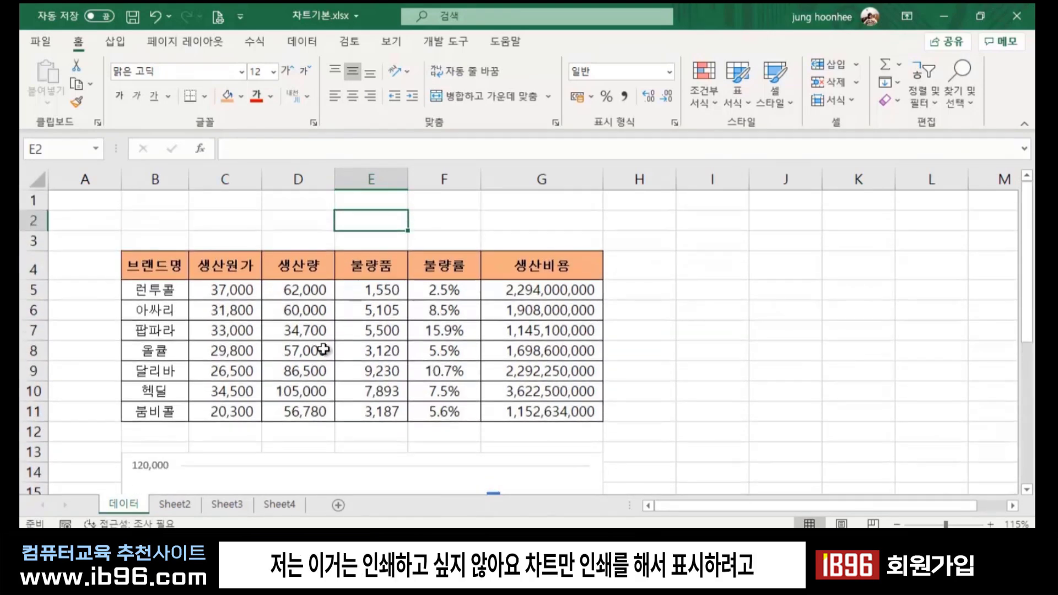
left_click(157, 269)
scroll(671, 345, "down", 2)
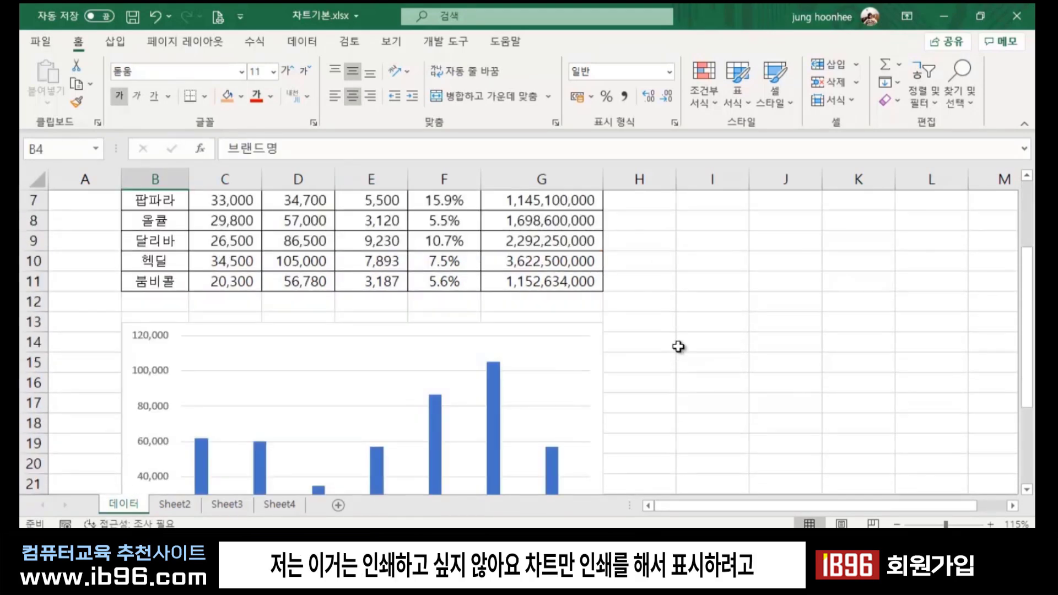
left_click(287, 338)
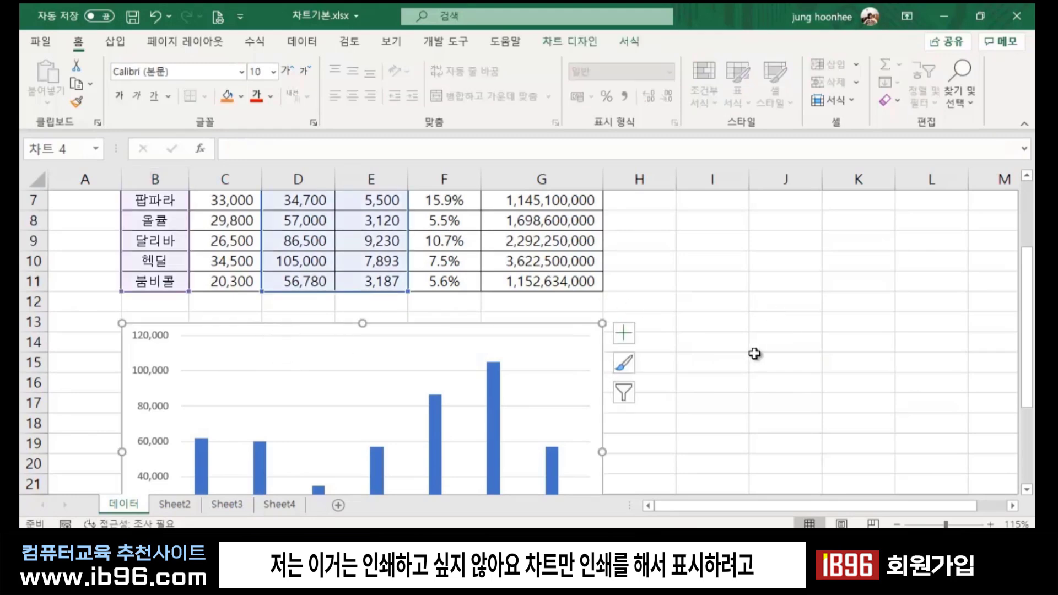
left_click(732, 367)
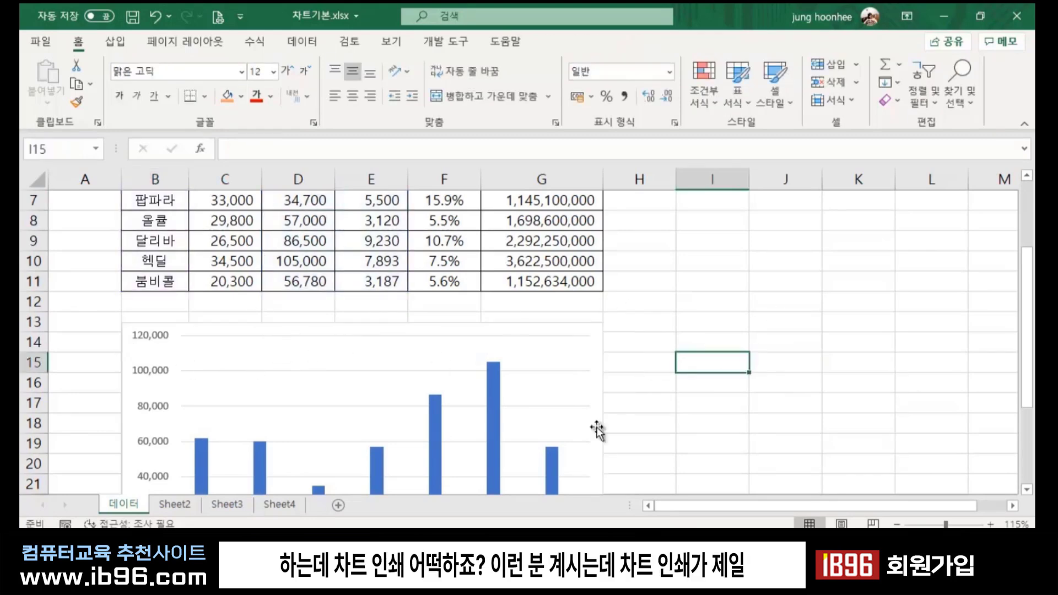
left_click(794, 408)
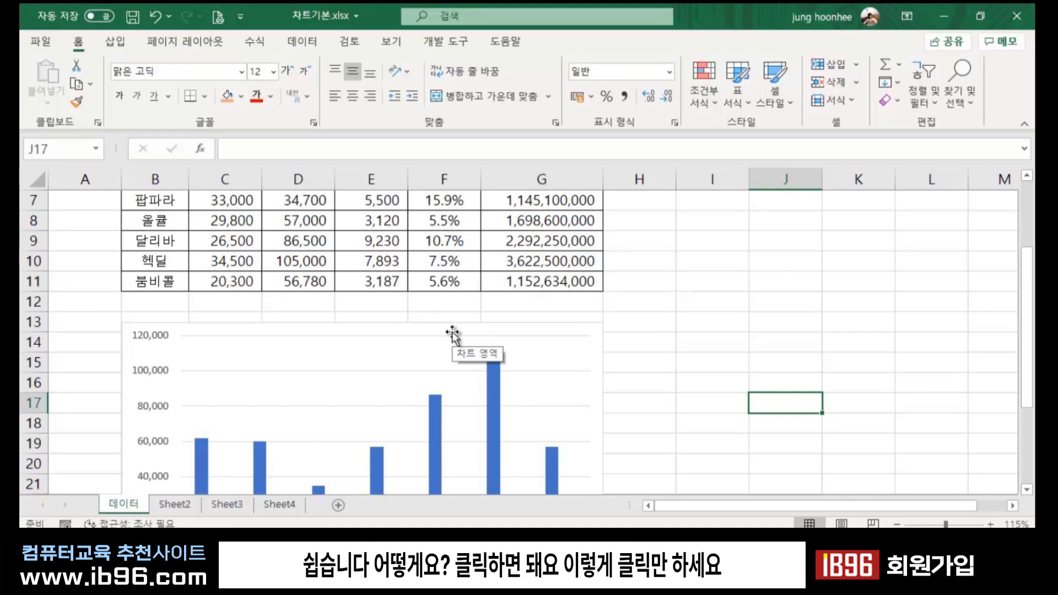
left_click(244, 329)
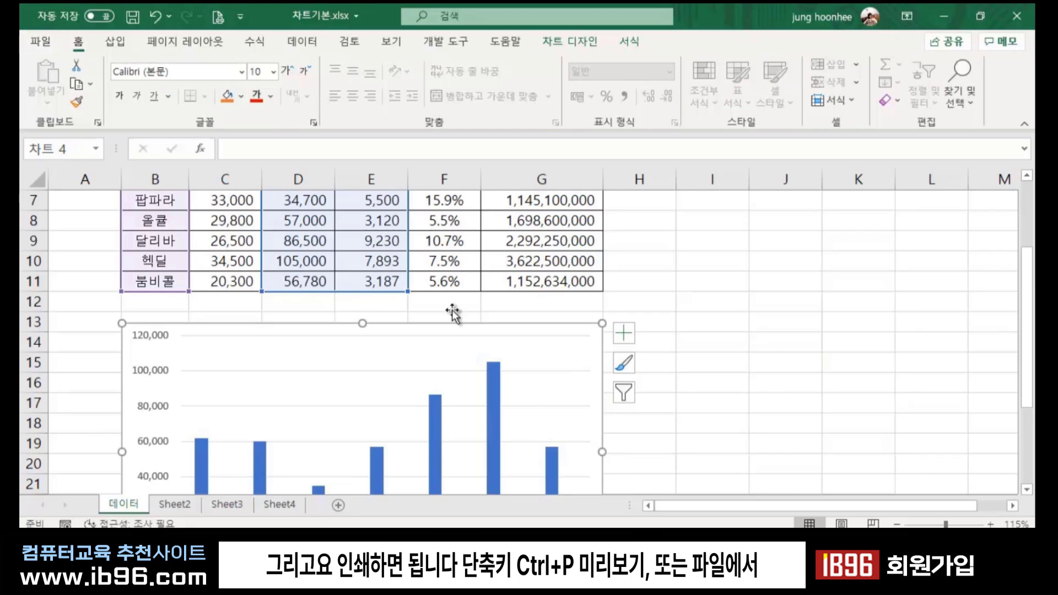
left_click(42, 41)
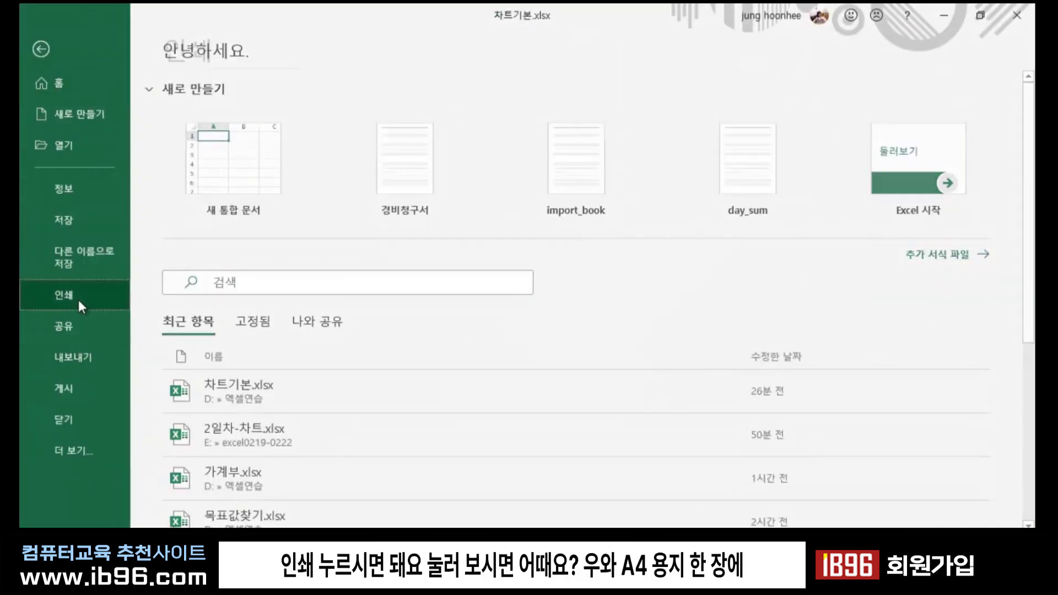
left_click(77, 297)
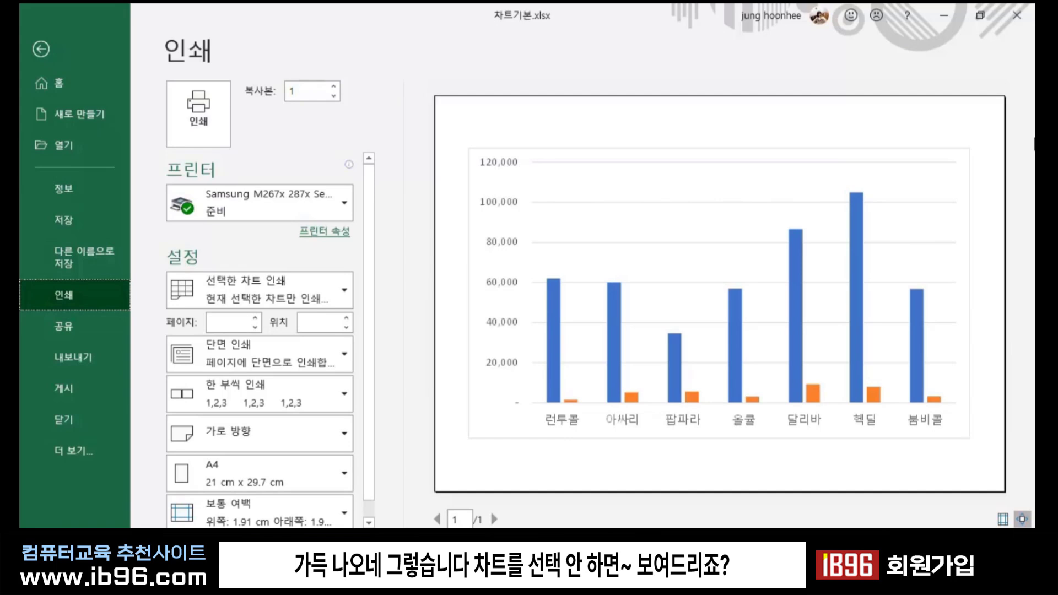
left_click(40, 49)
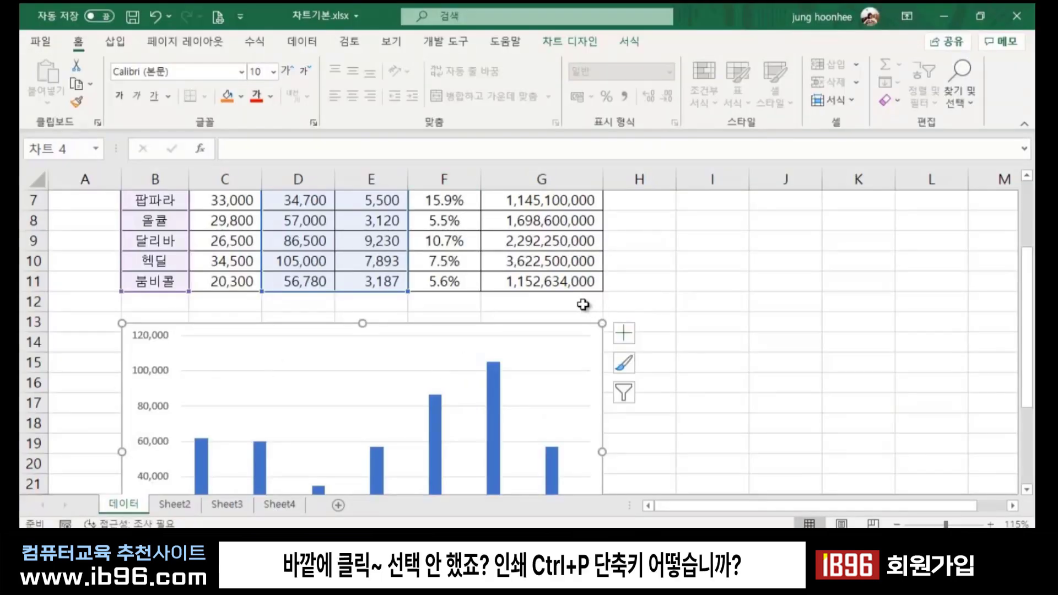
left_click(583, 305)
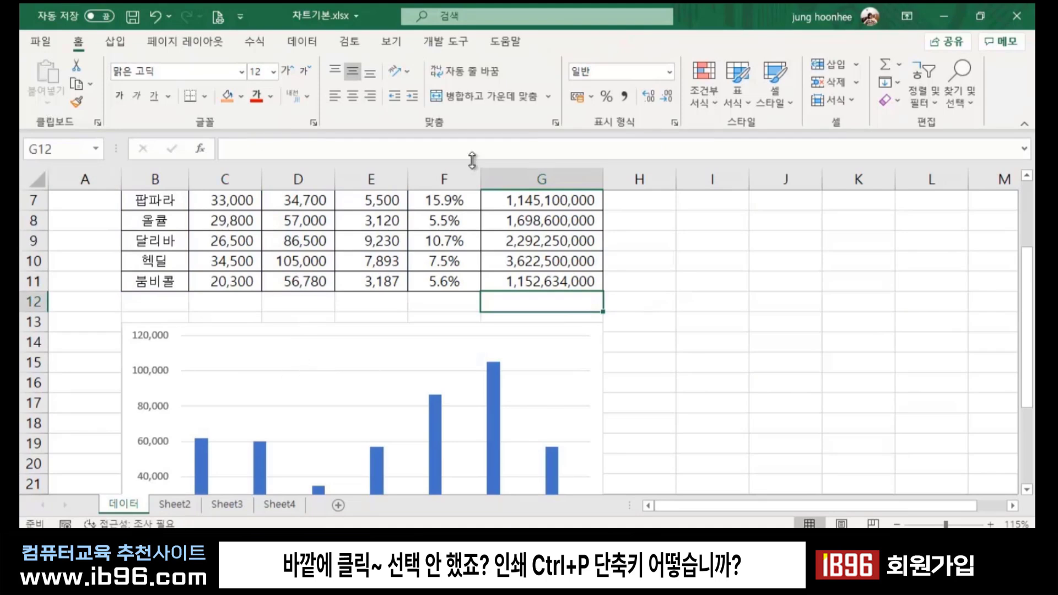
key("ctrl+p")
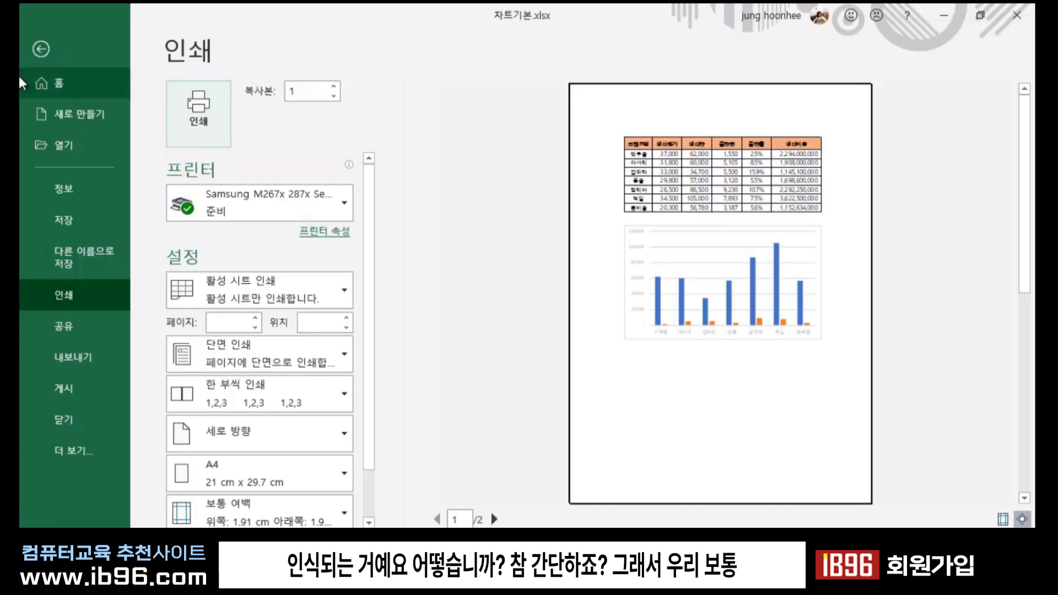
left_click(37, 51)
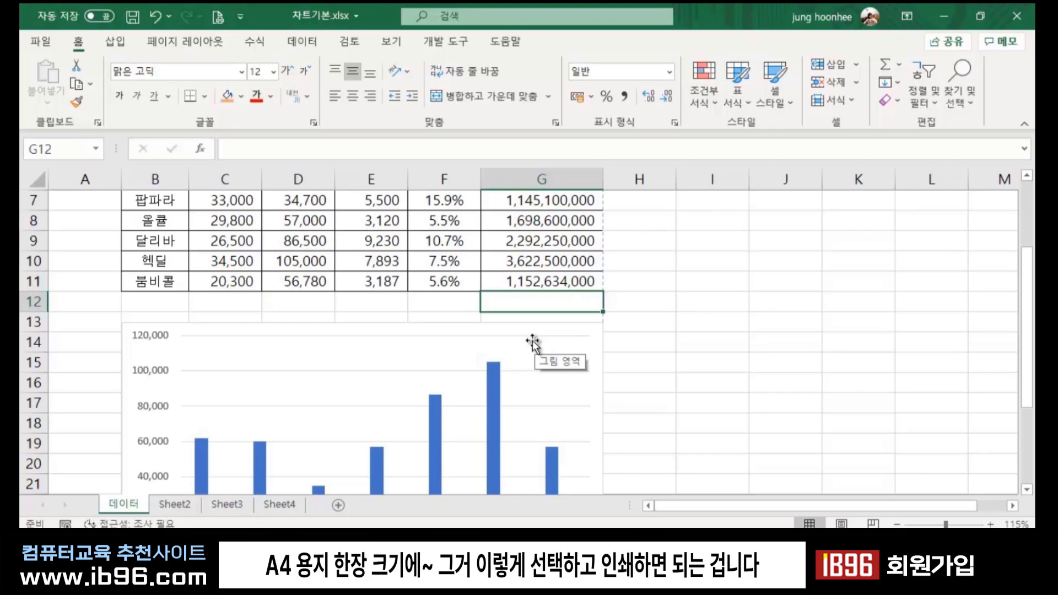
left_click(279, 336)
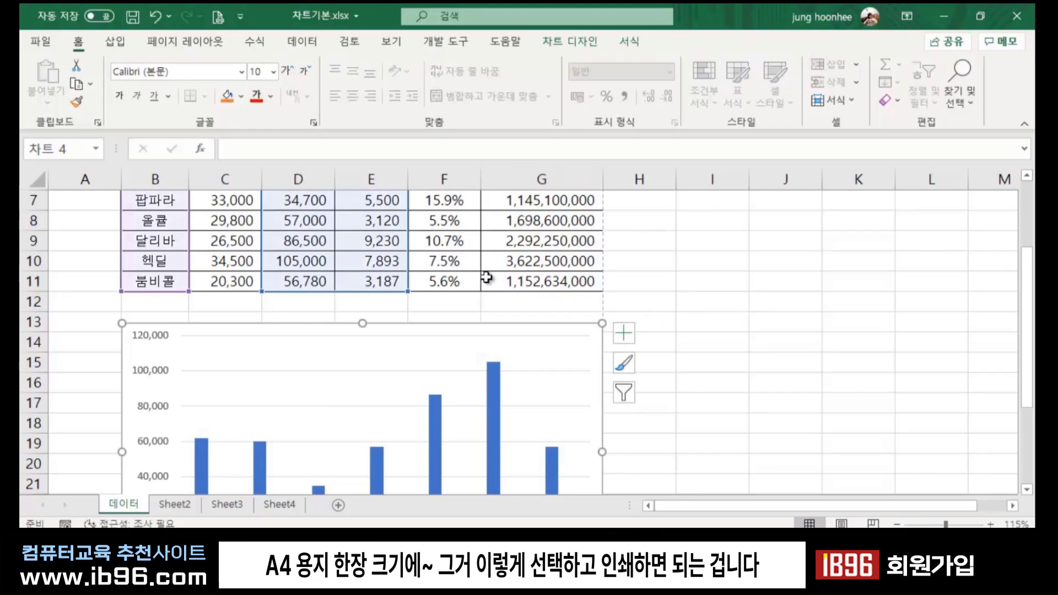
left_click(711, 328)
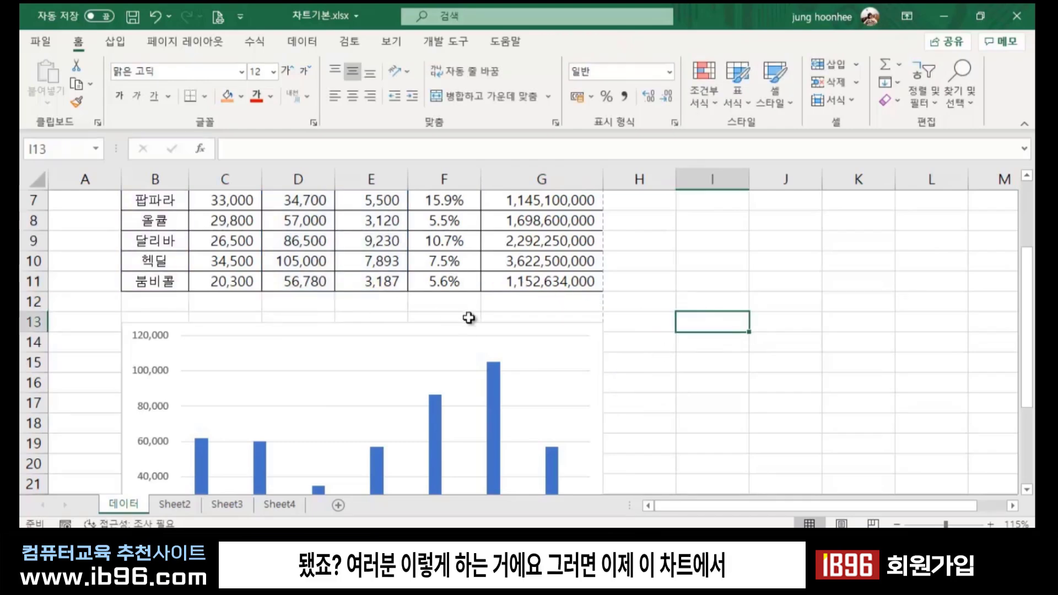
scroll(468, 316, "up", 1)
scroll(474, 358, "up", 1)
- Select the 생산량/불량품 column chart so the Chart Design and Format tabs appear
scroll(403, 396, "down", 3)
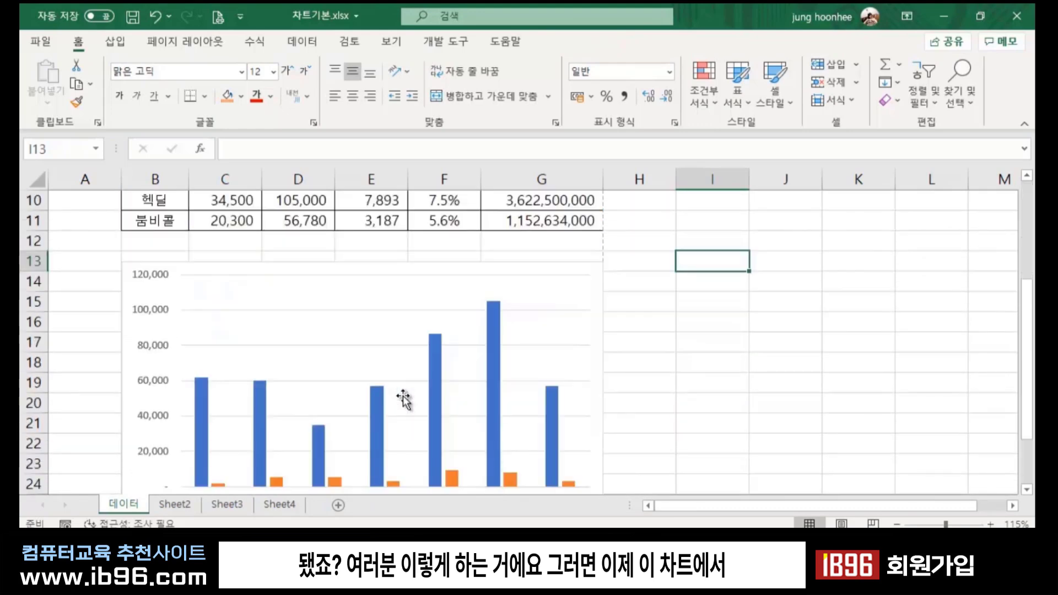
left_click(304, 270)
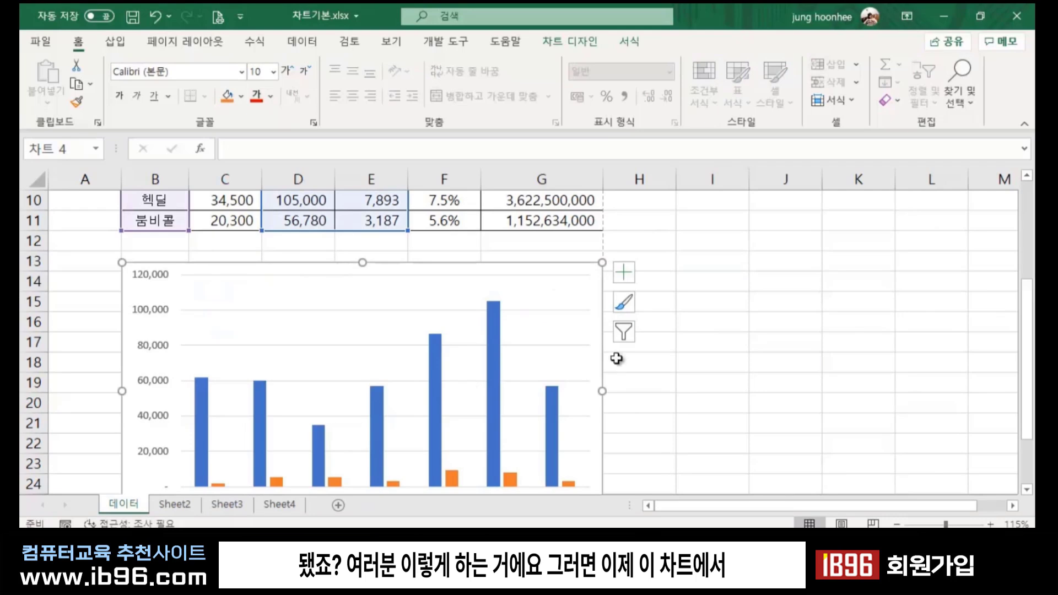
scroll(631, 392, "down", 2)
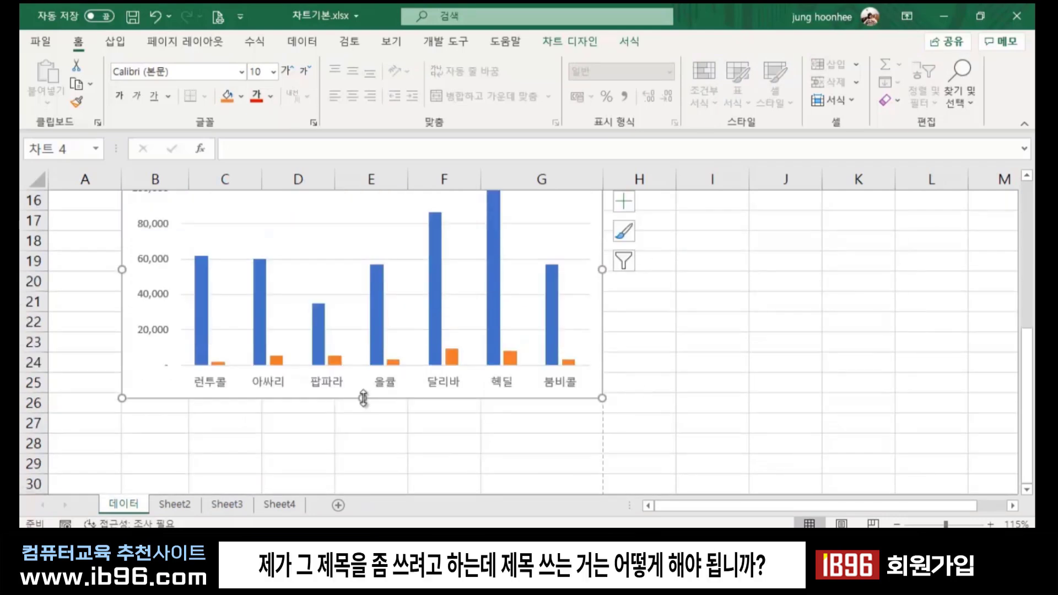
scroll(301, 408, "up", 2)
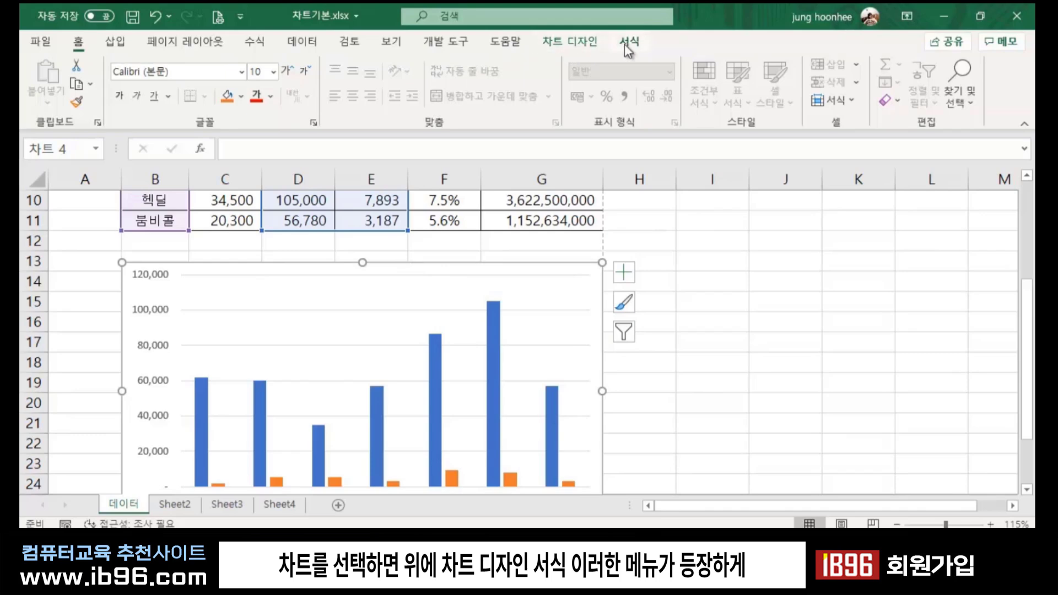
left_click(585, 47)
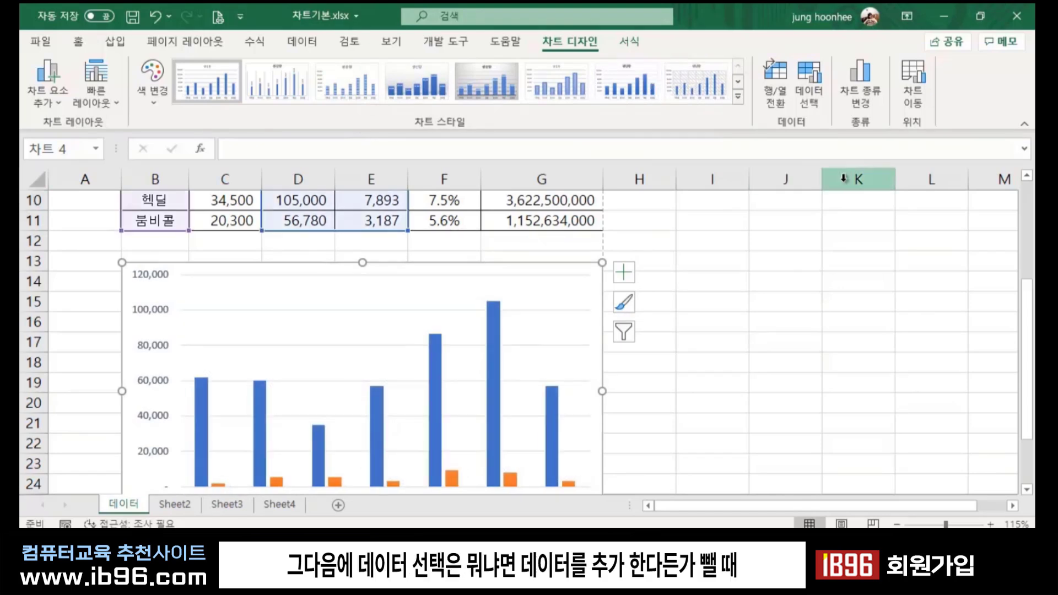
scroll(489, 346, "up", 1)
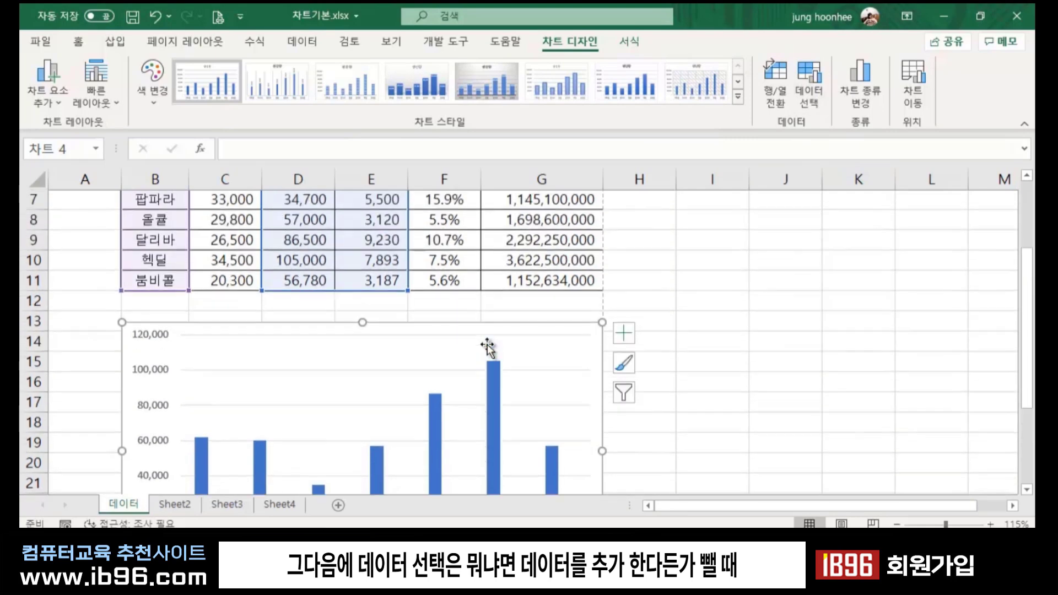
scroll(485, 343, "up", 1)
scroll(487, 345, "up", 1)
scroll(487, 345, "up", 1)
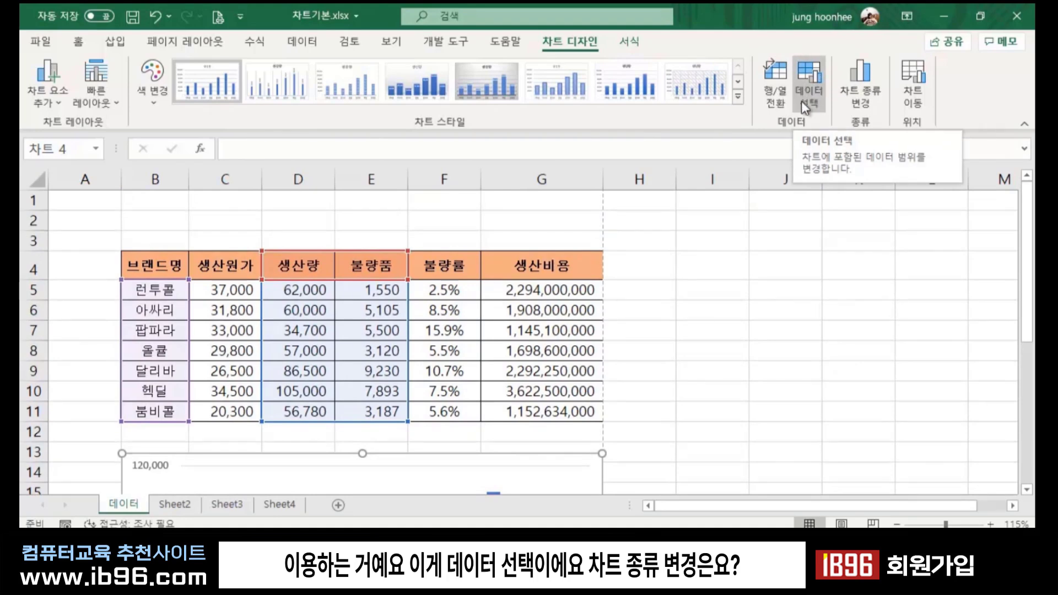
scroll(539, 271, "down", 1)
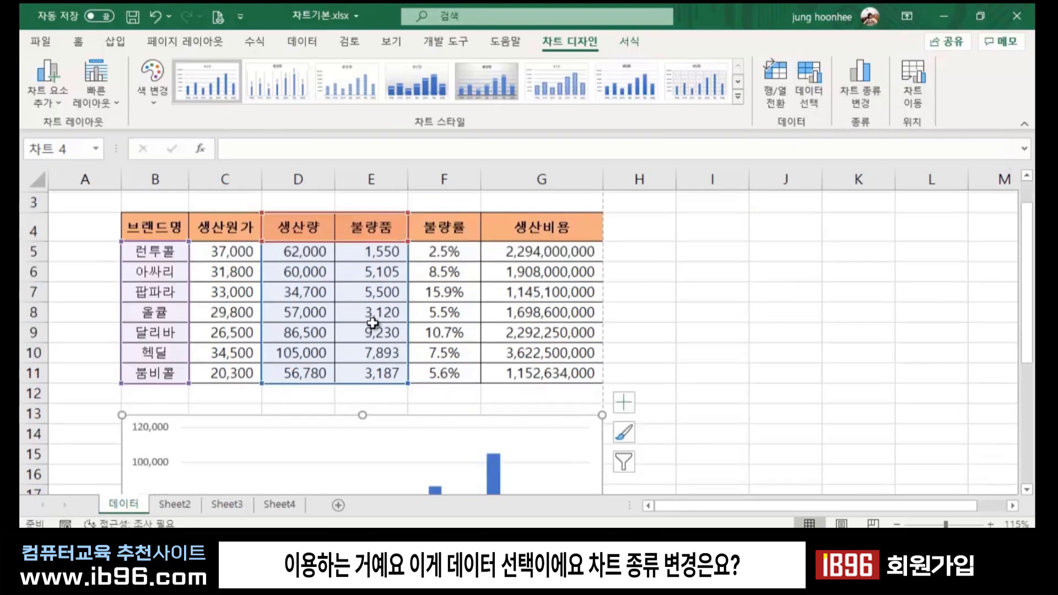
scroll(366, 342, "down", 2)
scroll(293, 378, "down", 1)
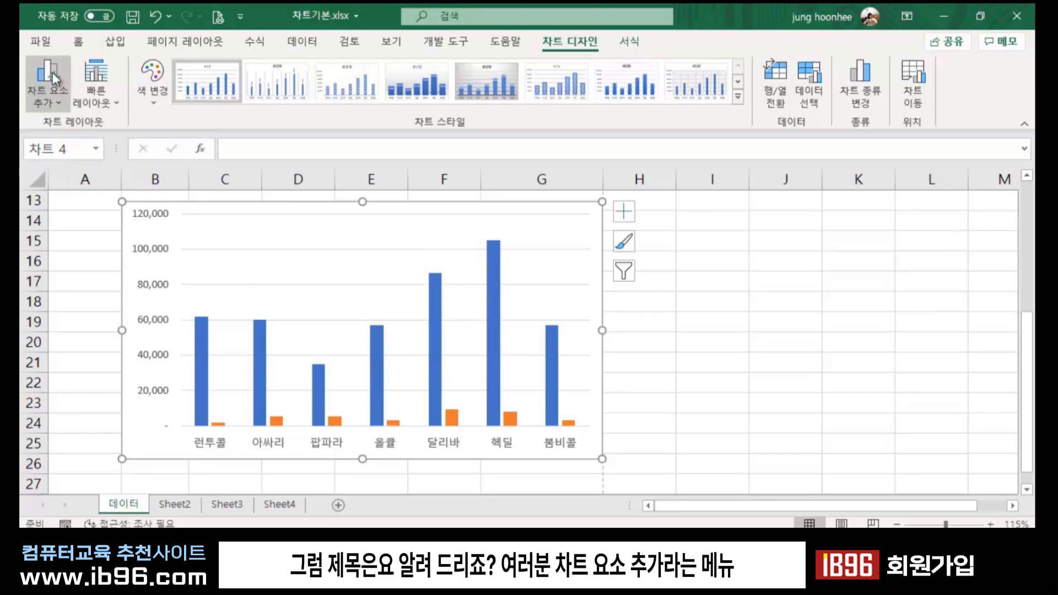
- Add an above-chart title reading '브랜드별 생산량과 불량품 비교추이' to the column chart
left_click(58, 103)
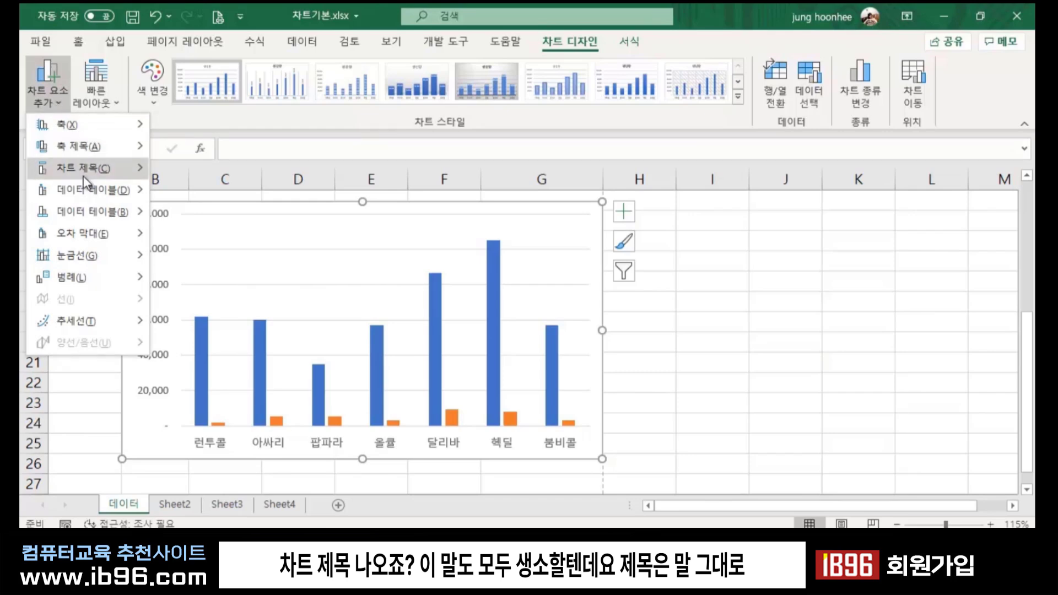
mouse_move(78, 167)
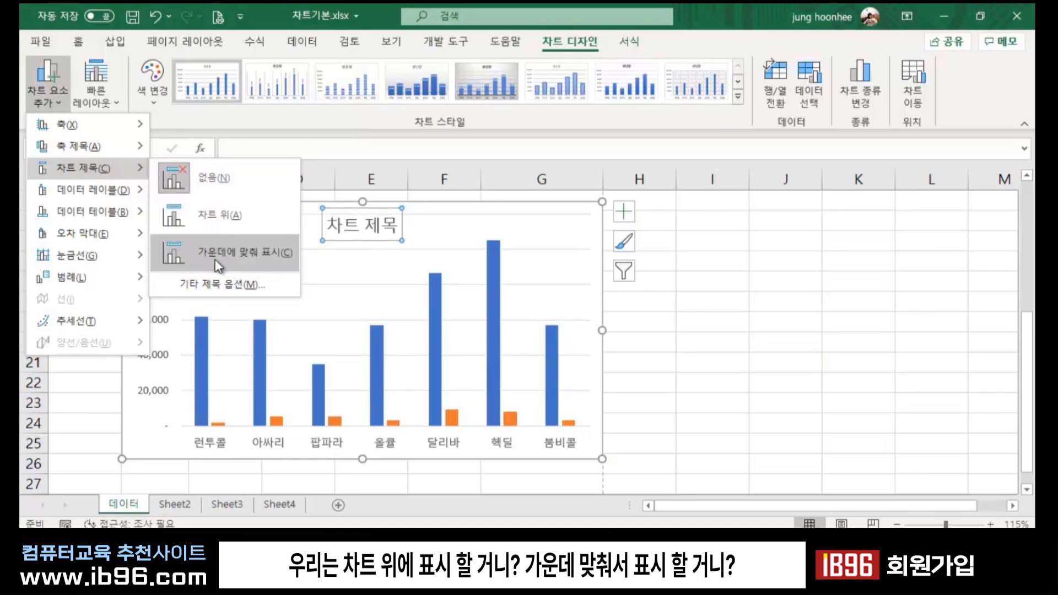
left_click(227, 216)
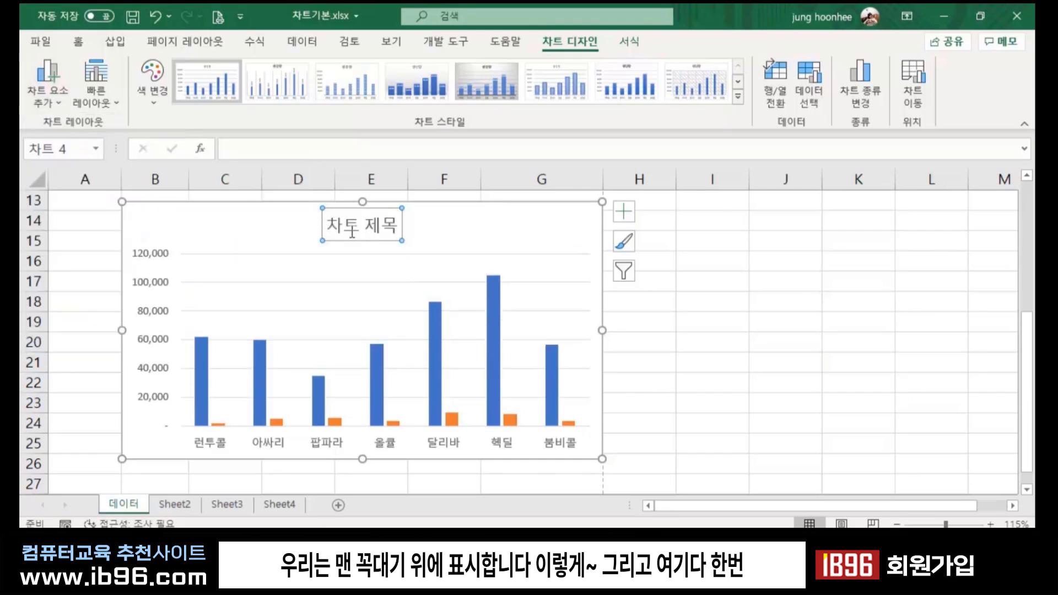
left_click_drag(327, 226, 400, 226)
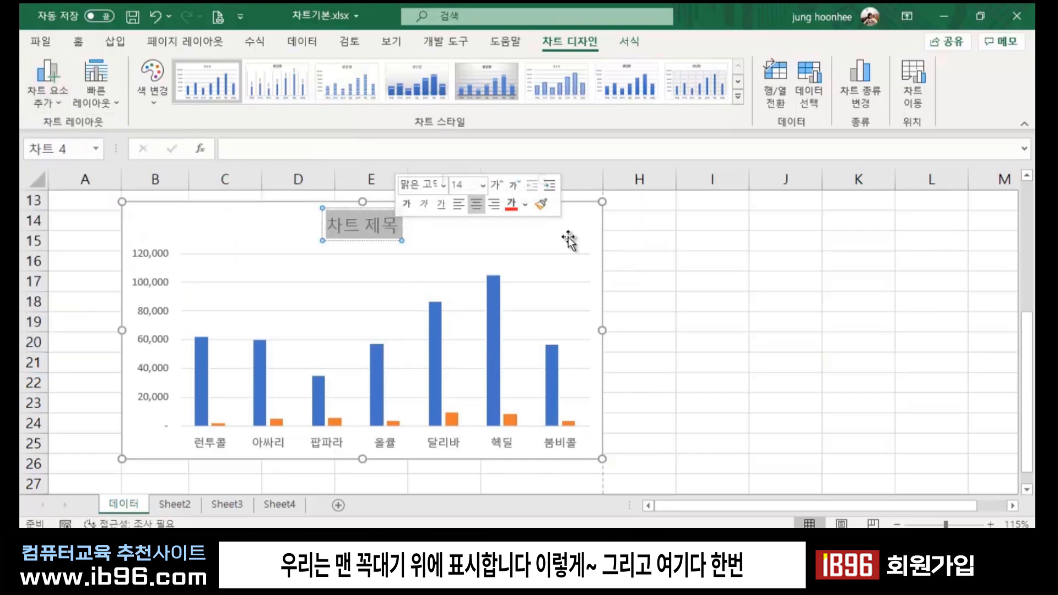
type("브래")
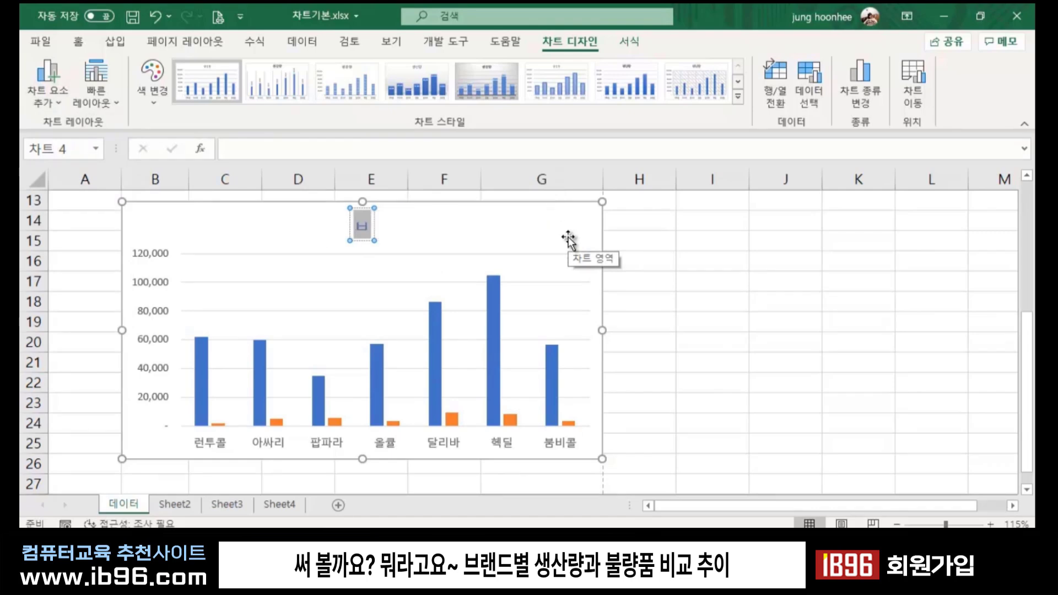
type("랜드별 새")
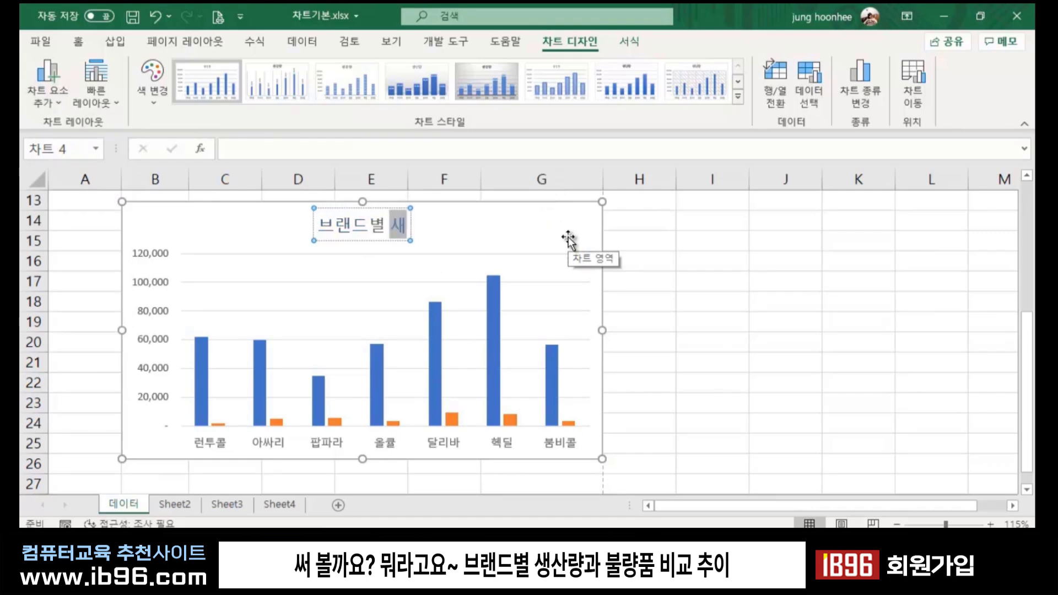
type(" 생사산량과 부")
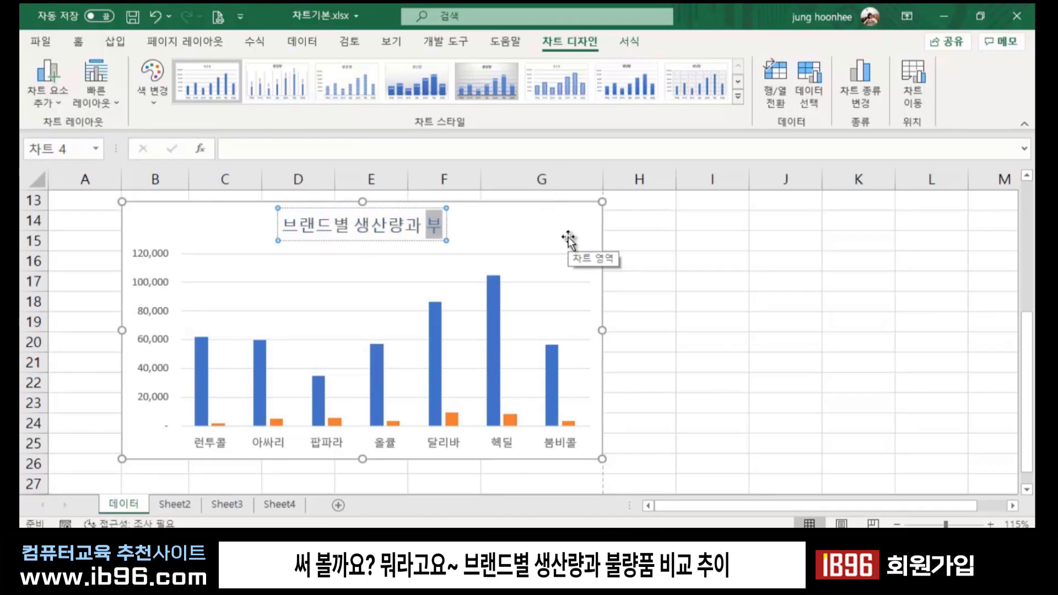
type("불량ㅍ")
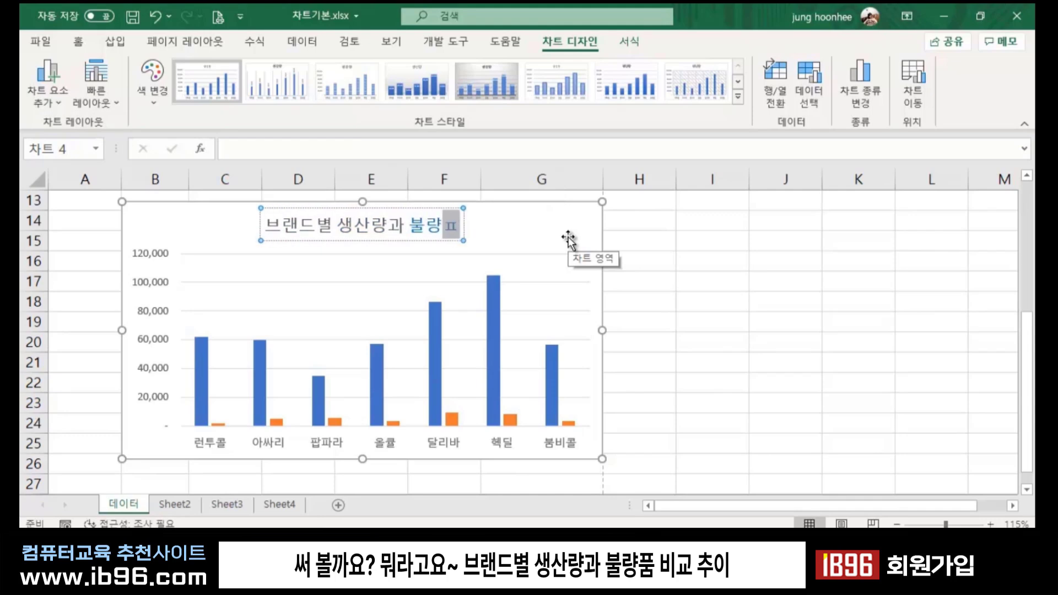
type("품비")
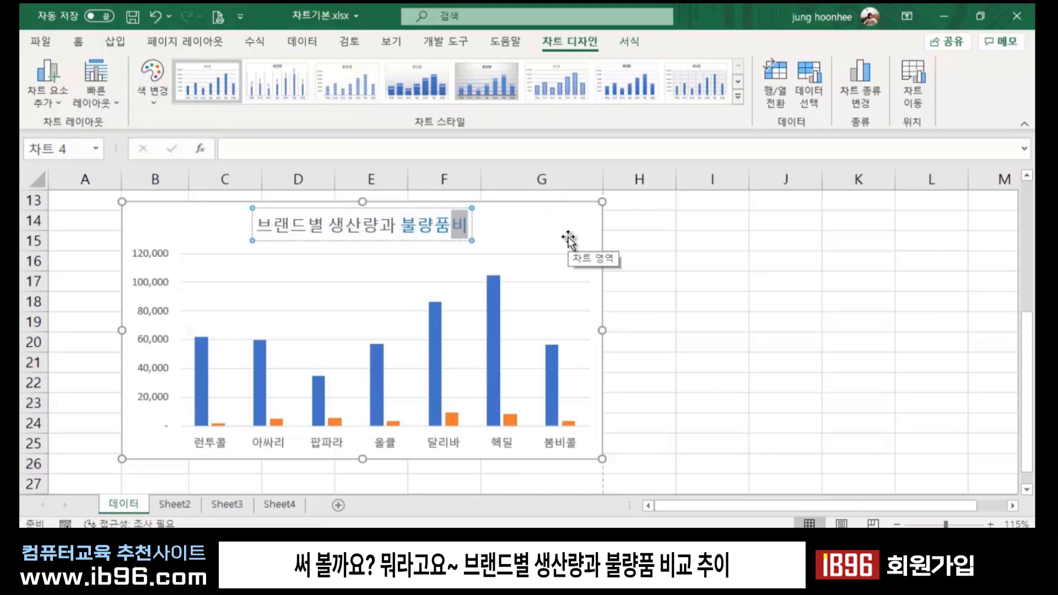
type("교추이")
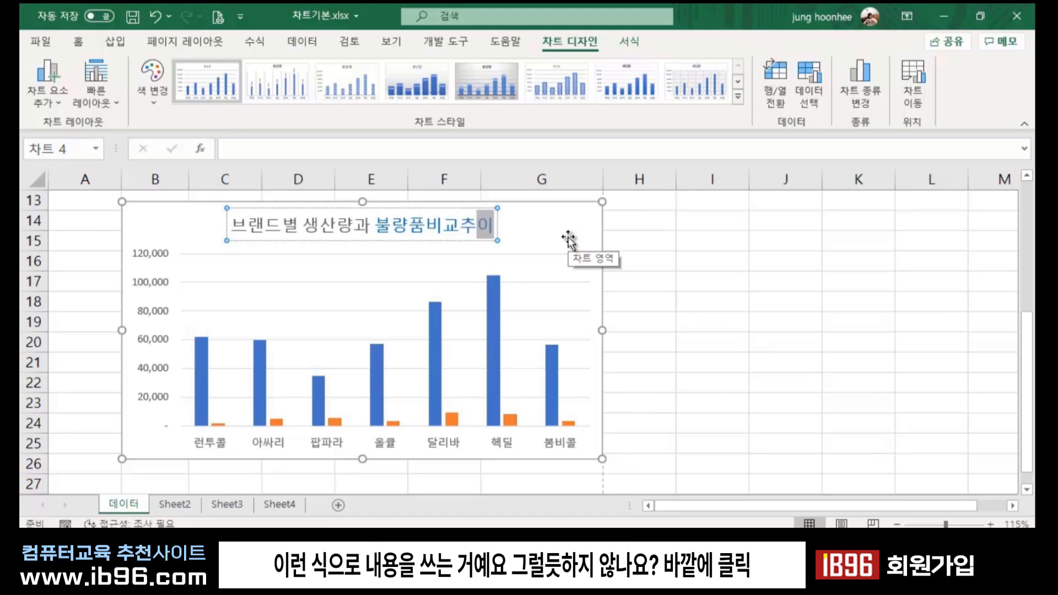
key("Left")
key("Left")
key("Left")
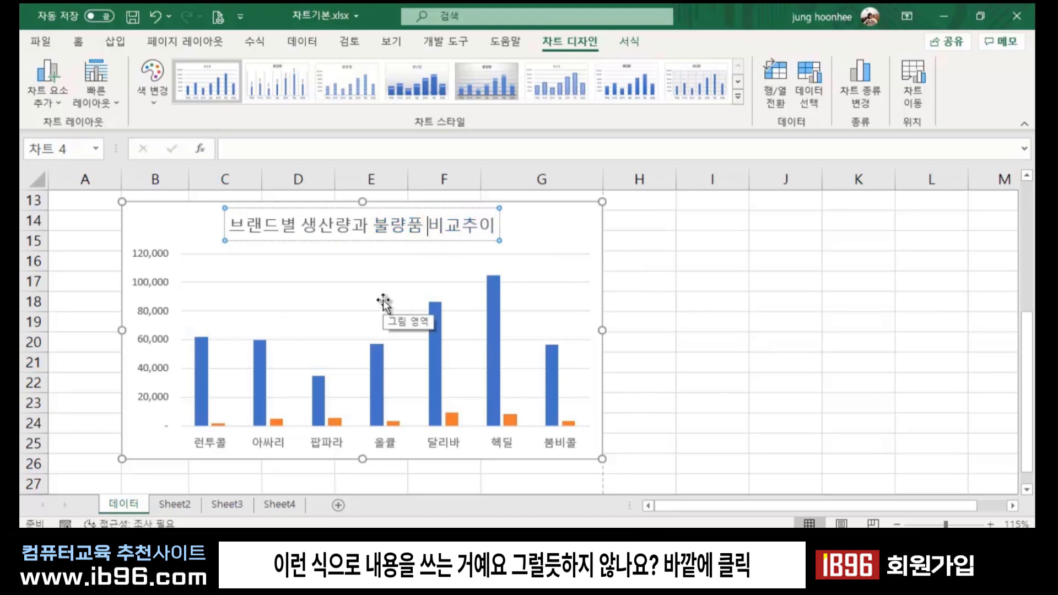
left_click(640, 276)
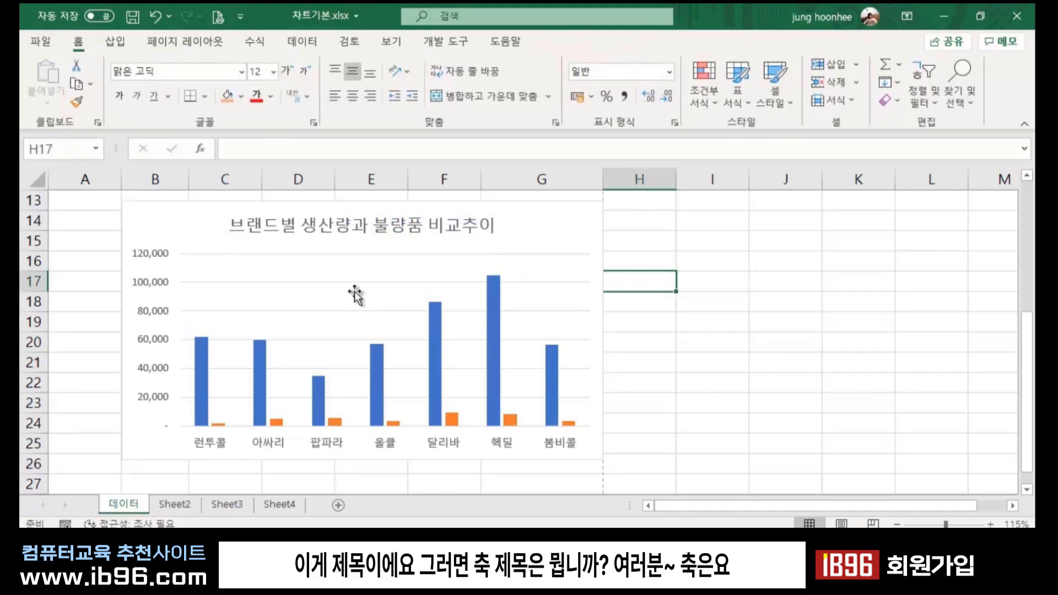
- Select the titled column chart again through its title
left_click(356, 230)
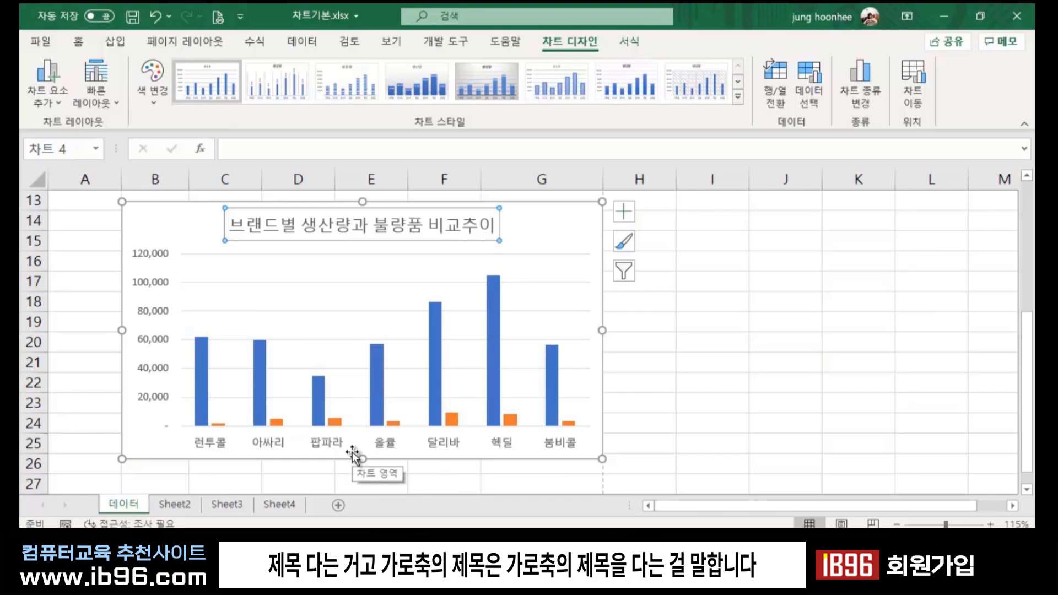
- Add a primary horizontal axis title reading 브랜드명 beneath the brand names
left_click(176, 225)
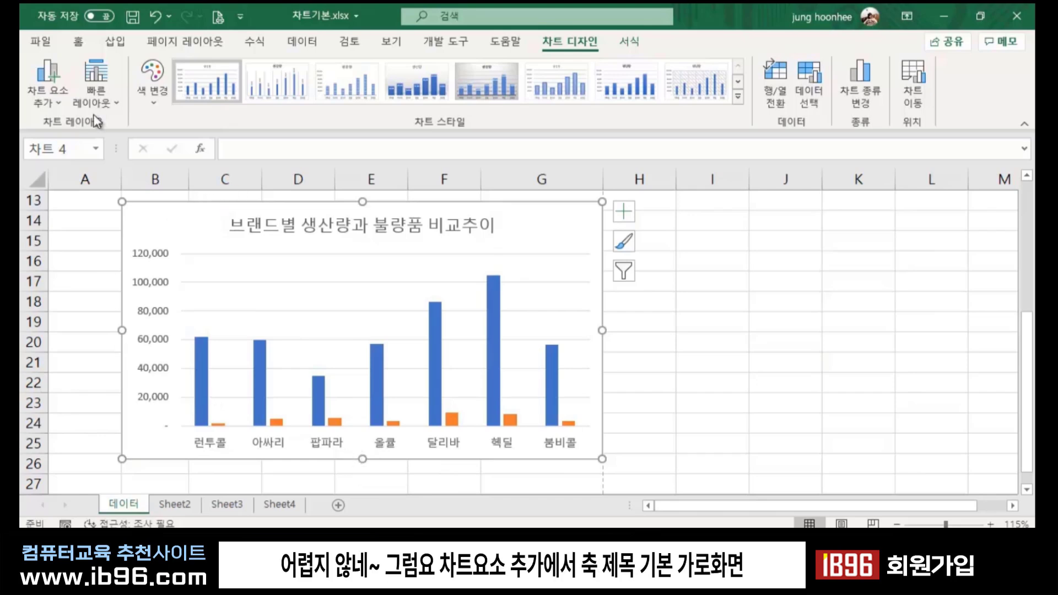
left_click(48, 101)
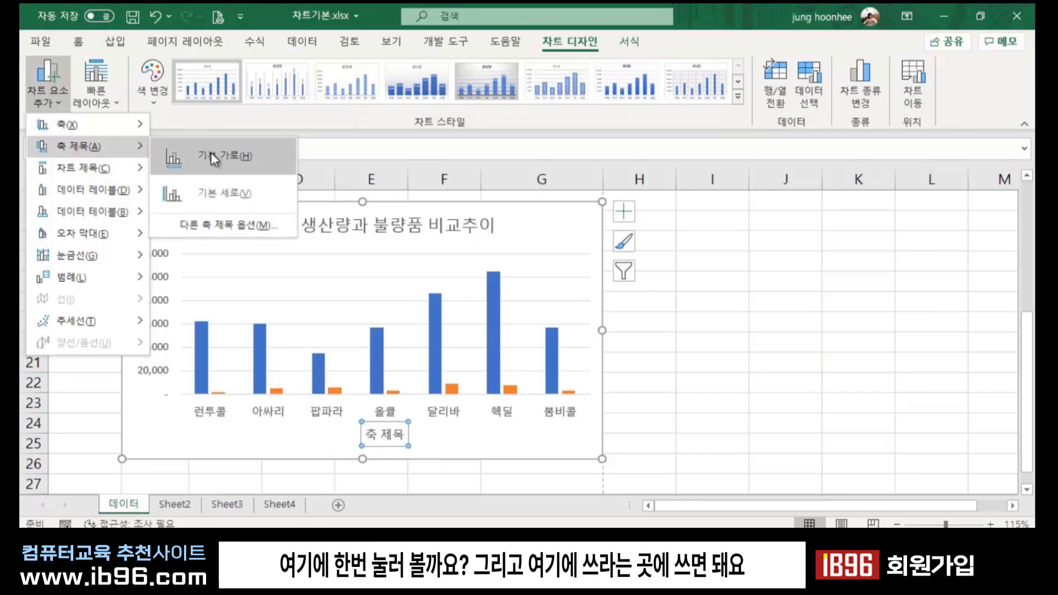
left_click(211, 152)
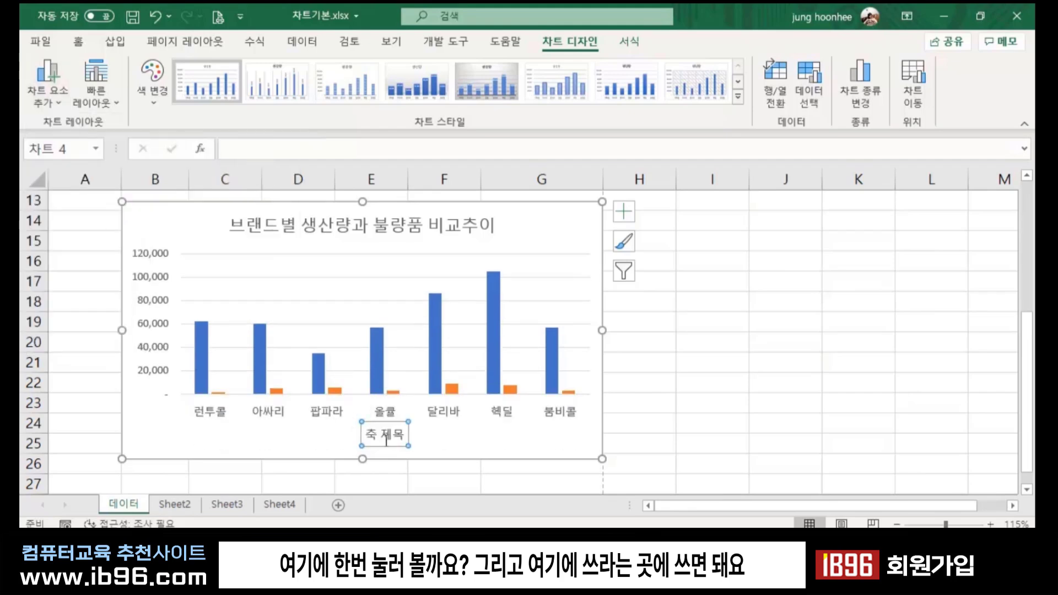
left_click_drag(366, 435, 408, 435)
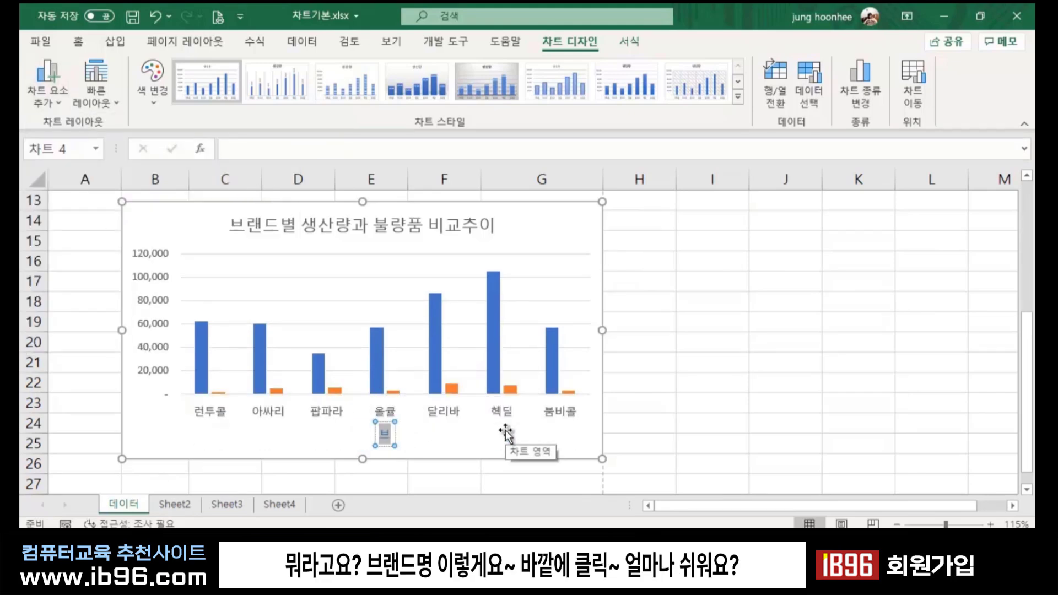
type("브랜드며")
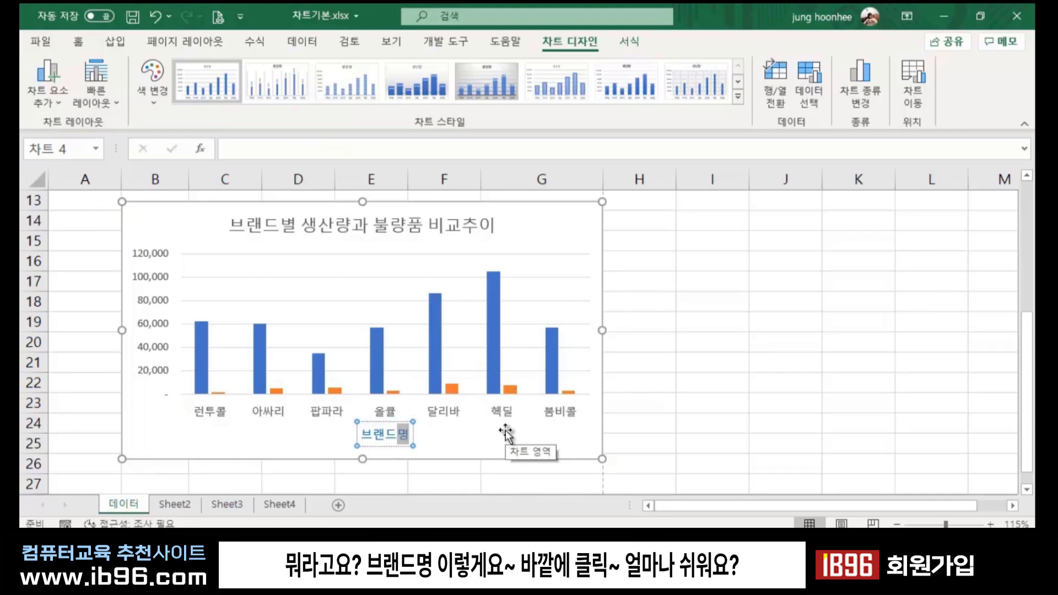
left_click(701, 421)
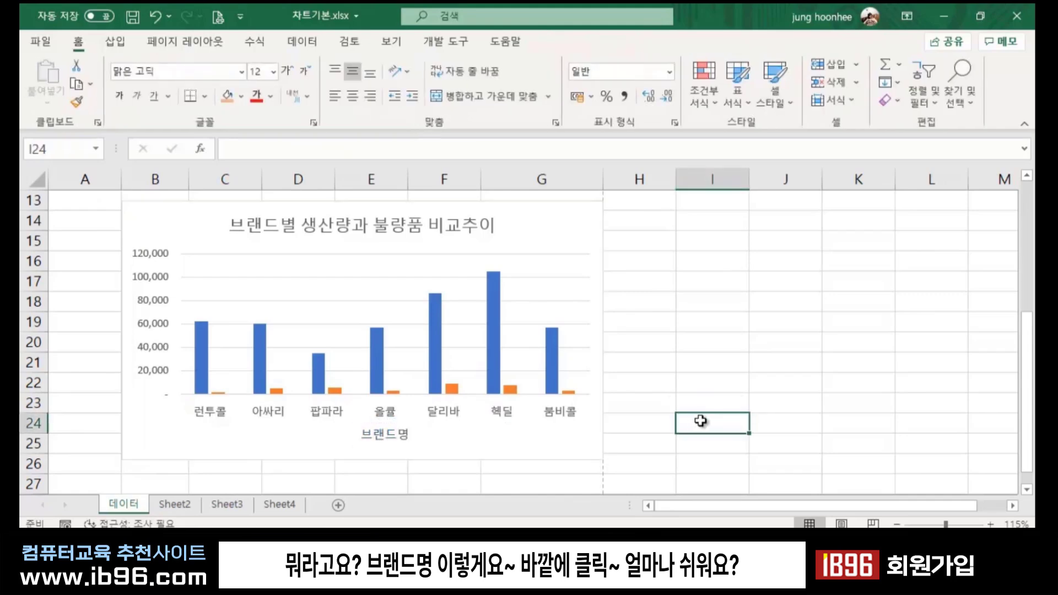
left_click(634, 343)
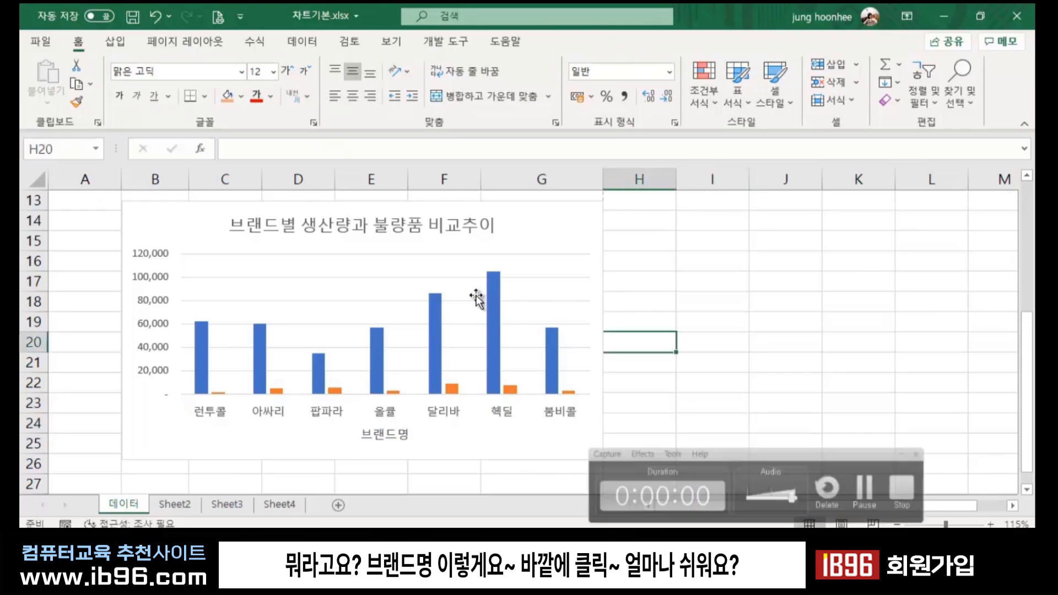
- Add a right-side legend listing 생산량 and 불량품 via Add Chart Element > Legend > Right
left_click(585, 225)
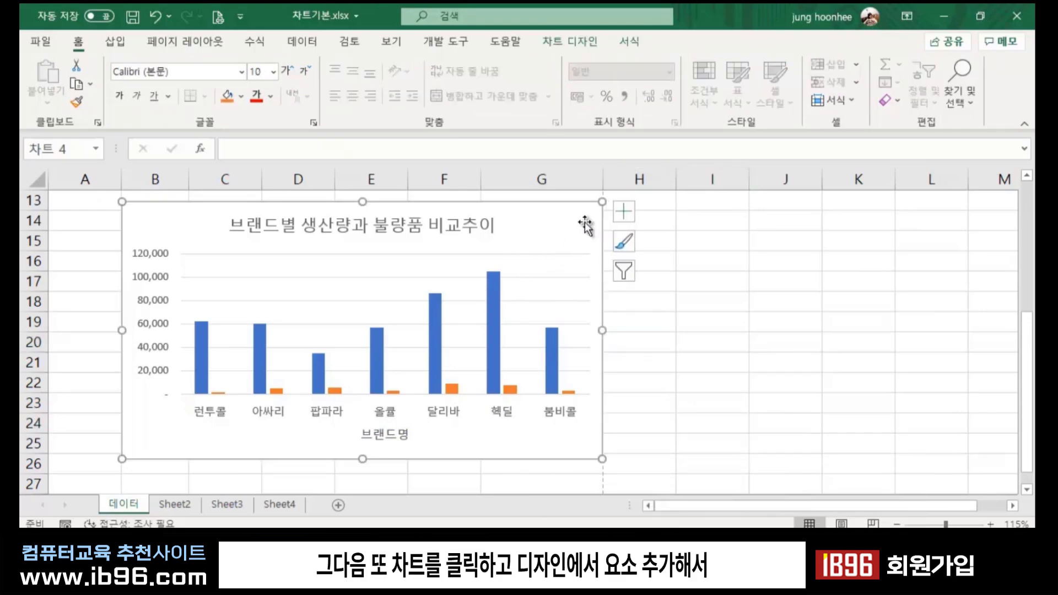
left_click(583, 44)
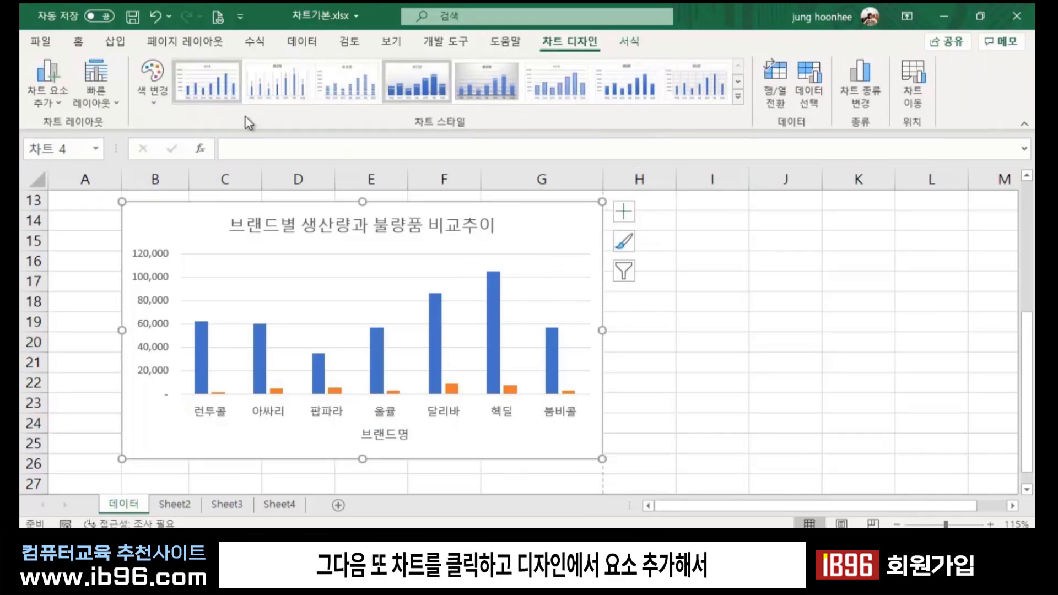
left_click(56, 104)
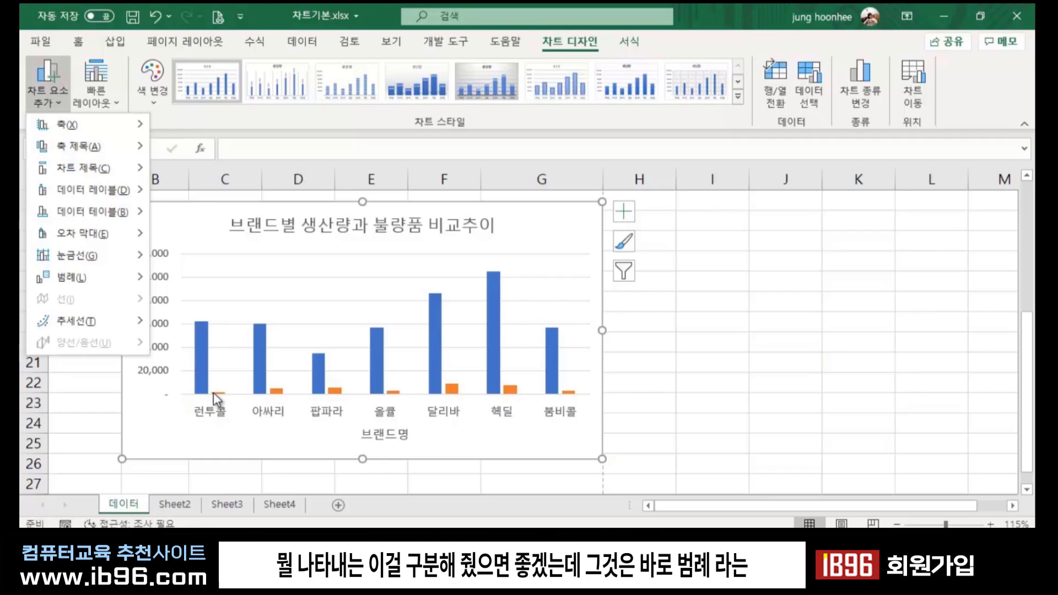
mouse_move(74, 277)
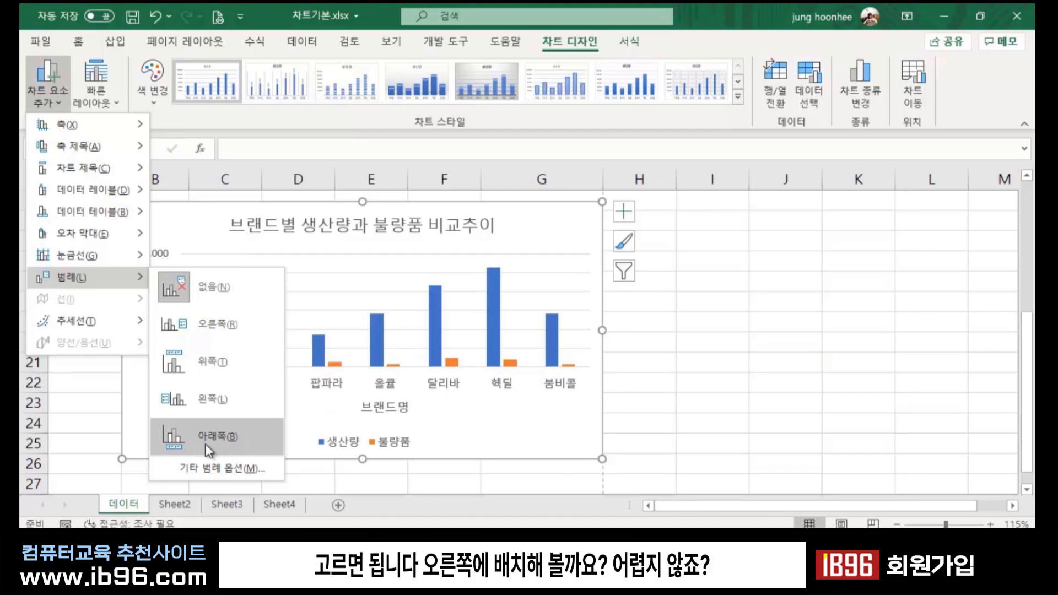
left_click(229, 326)
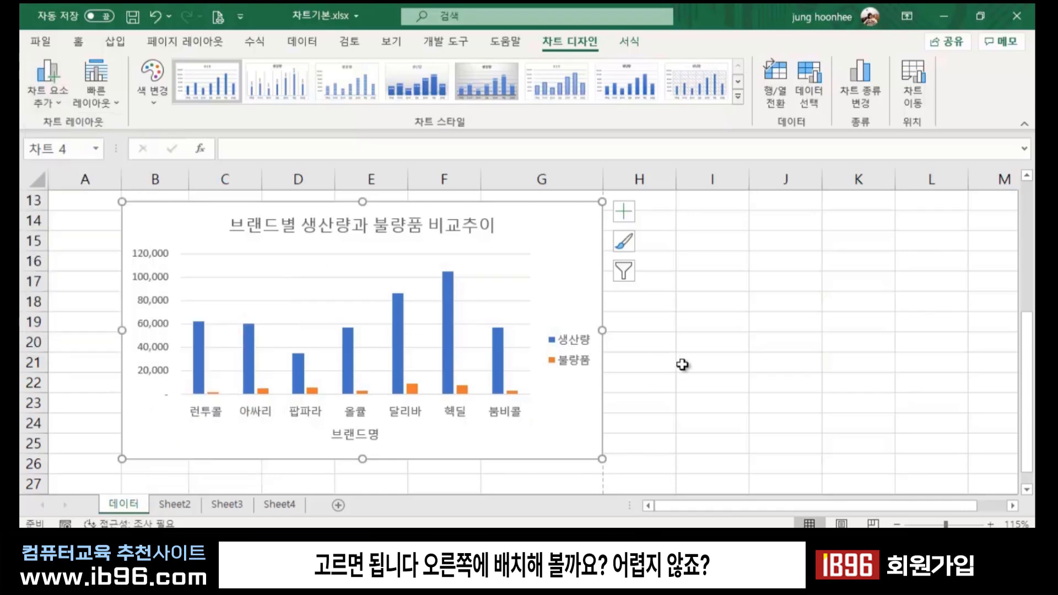
left_click(682, 365)
mouse_move(507, 346)
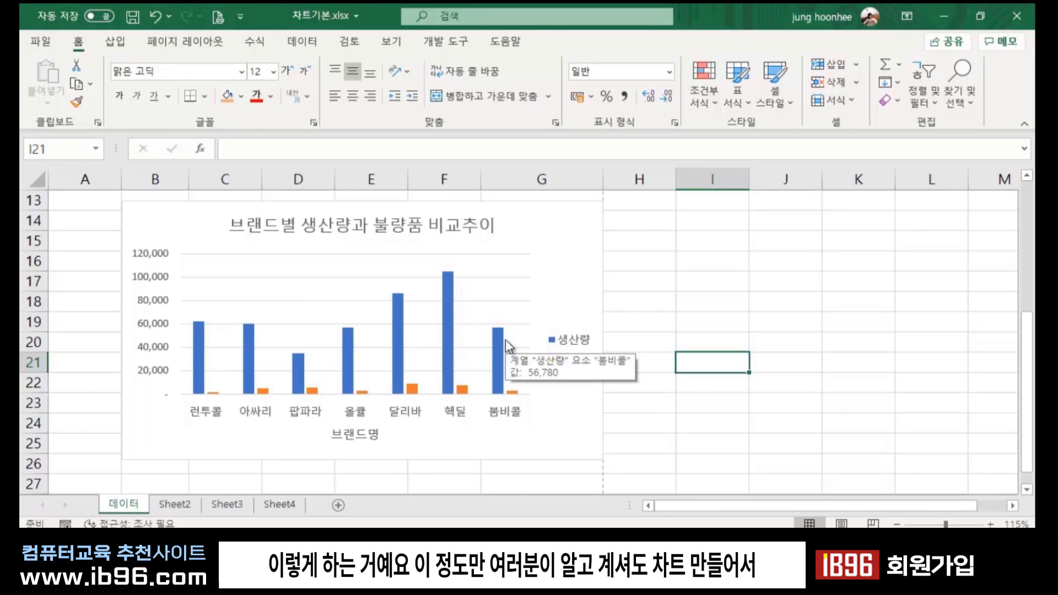
left_click(539, 246)
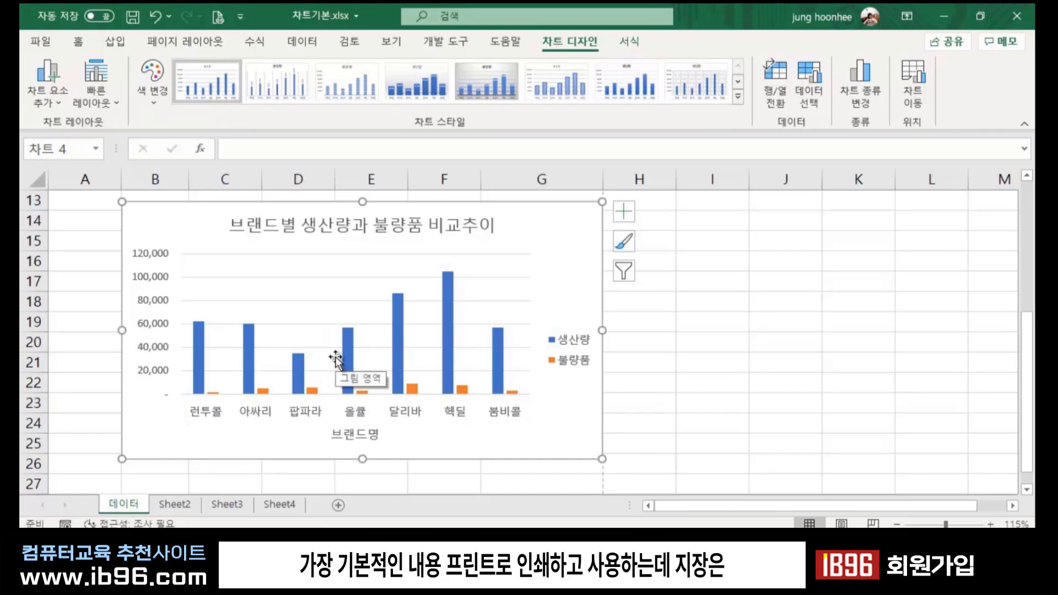
scroll(342, 359, "up", 1)
scroll(336, 359, "up", 1)
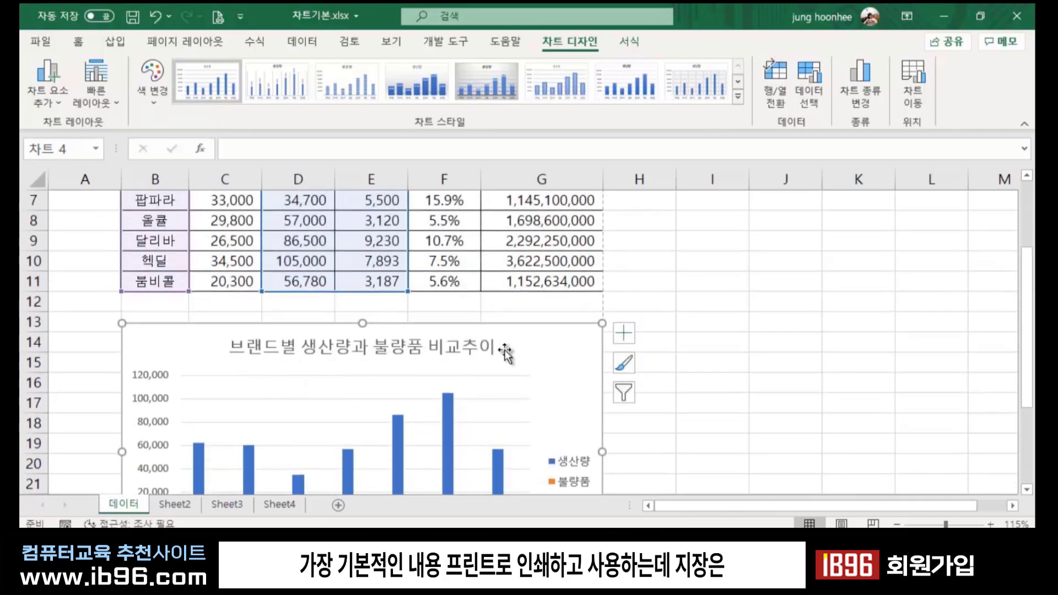
left_click(648, 305)
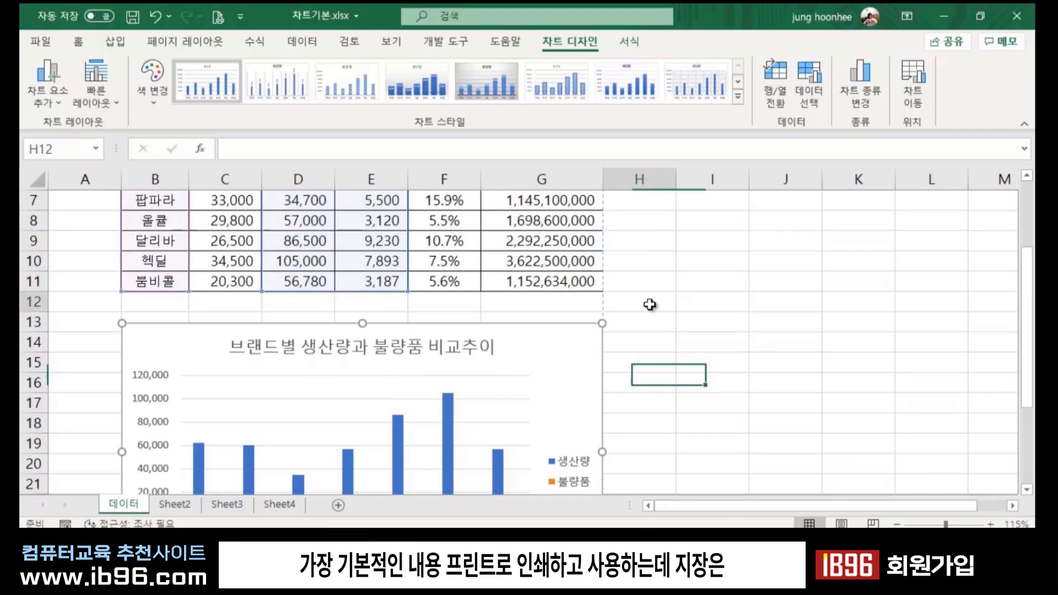
left_click(487, 317)
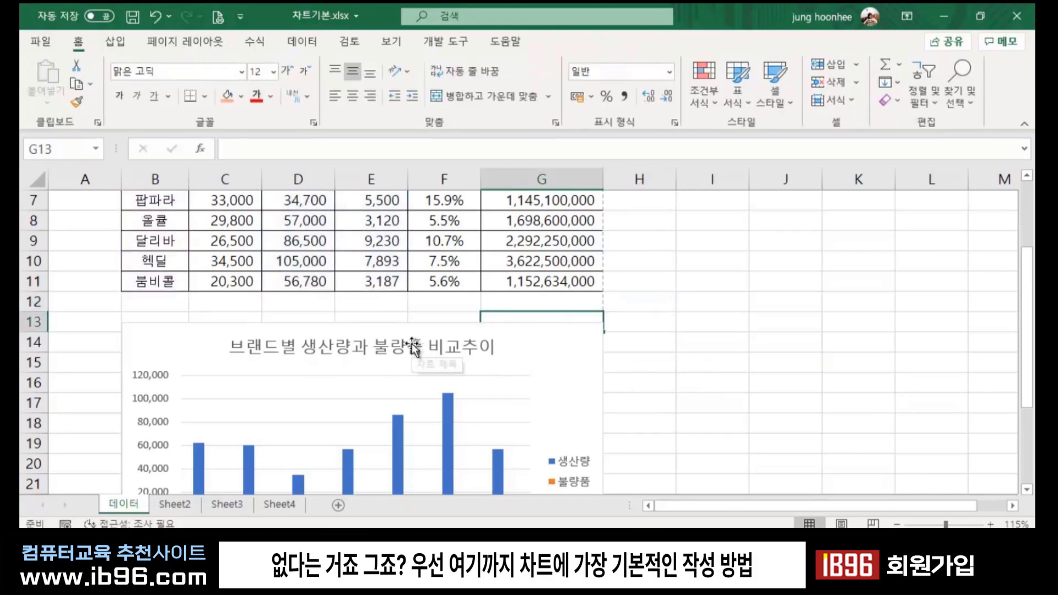
scroll(413, 347, "down", 2)
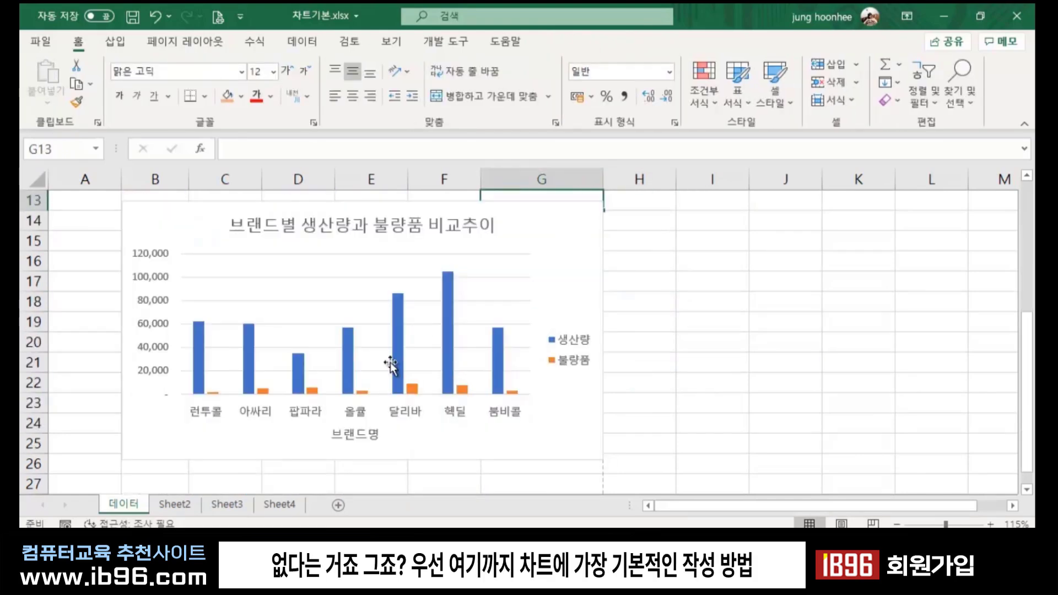